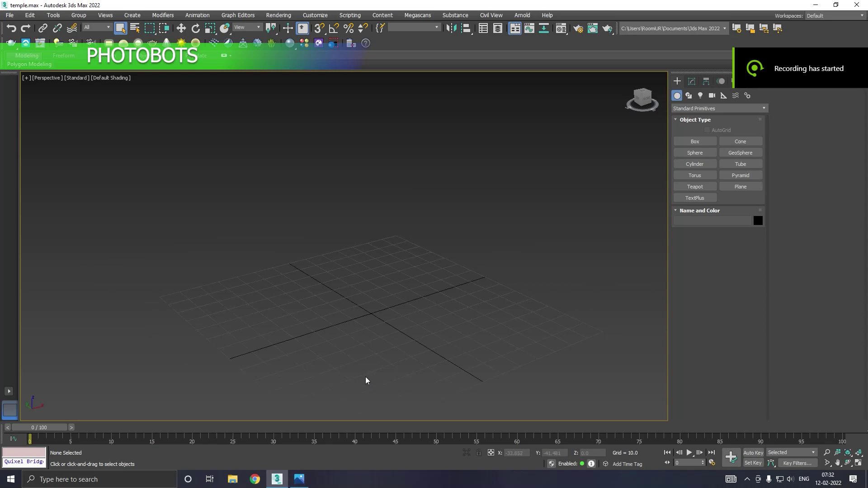
Create a flat cylinder at the grid origin, about 37.9 in radius and about 1.5 high.
{"action": "scroll", "coordinate": [366, 377], "scroll_direction": "up", "scroll_amount": 5}
{"action": "scroll", "coordinate": [401, 326], "scroll_direction": "up", "scroll_amount": 3}
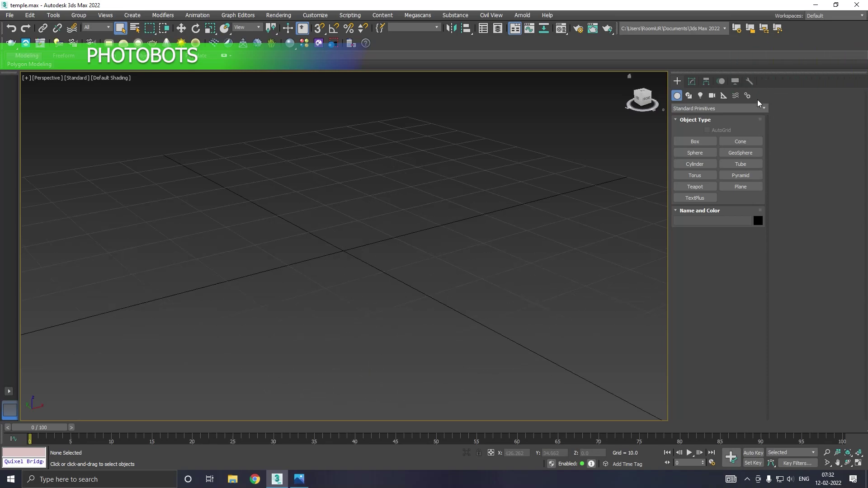
{"action": "left_click", "coordinate": [694, 164]}
{"action": "left_click_drag", "start_coordinate": [341, 250], "coordinate": [551, 222]}
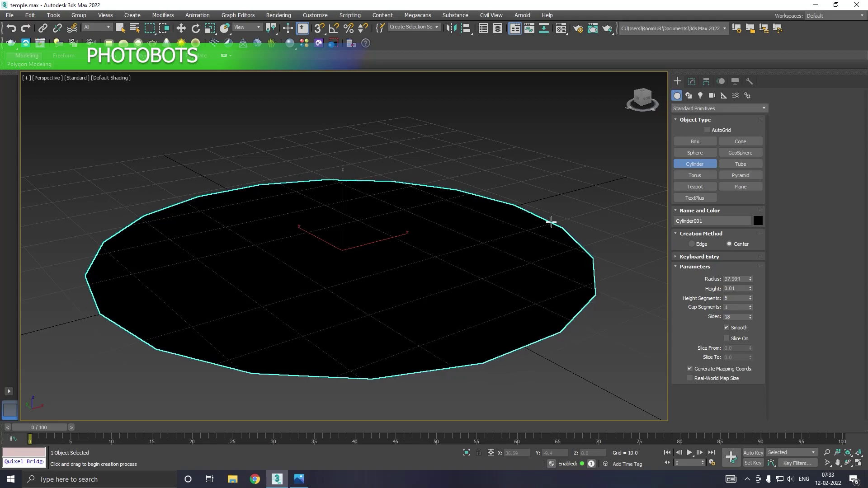
{"action": "right_click", "coordinate": [546, 212]}
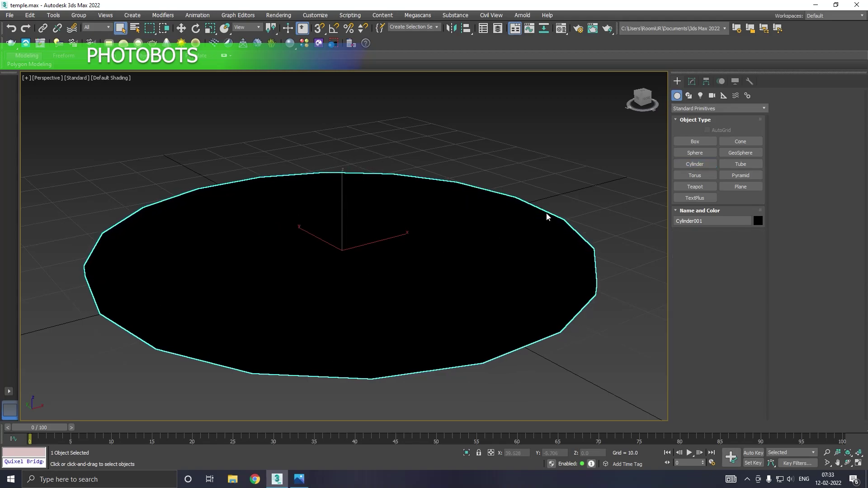
Show edged faces in the perspective viewport and activate the Move tool.
{"action": "left_click", "coordinate": [108, 79]}
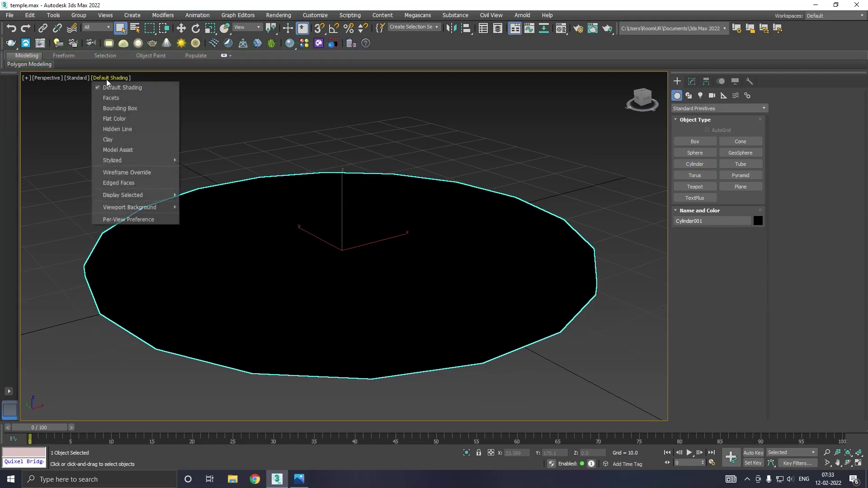
{"action": "left_click", "coordinate": [109, 183]}
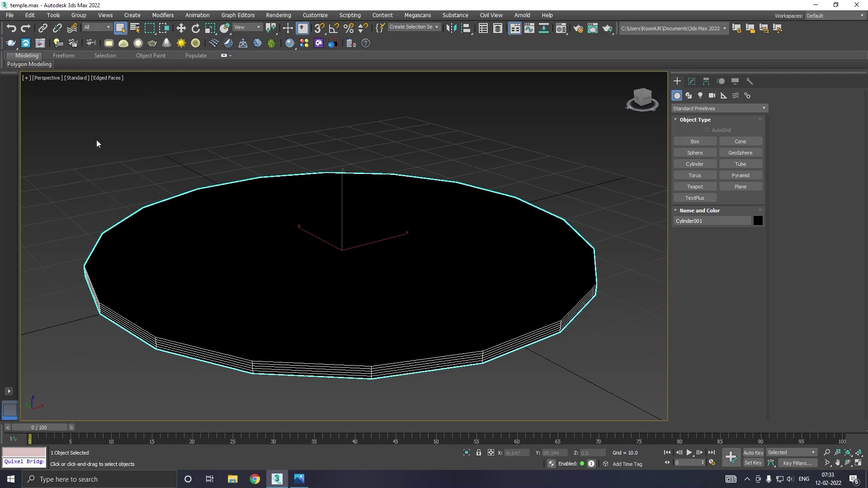
{"action": "left_click", "coordinate": [180, 30]}
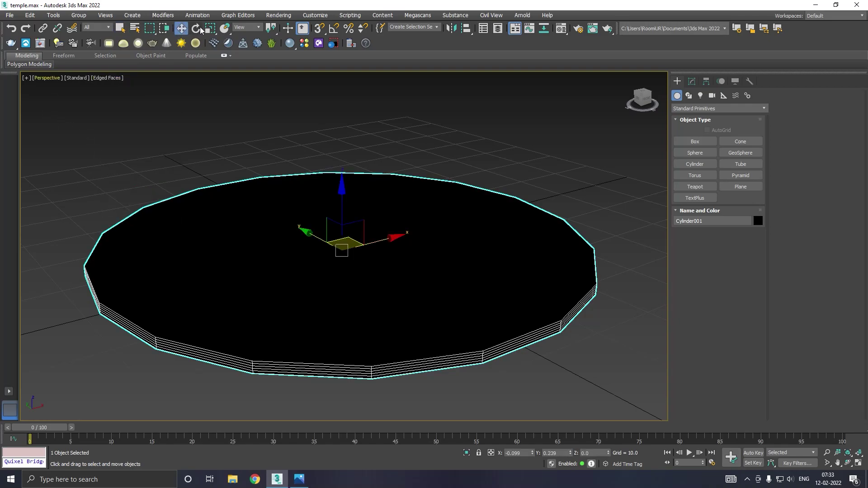
Set the production renderer to V-Ray 5, update 2 in the render setup.
{"action": "left_click", "coordinate": [289, 15]}
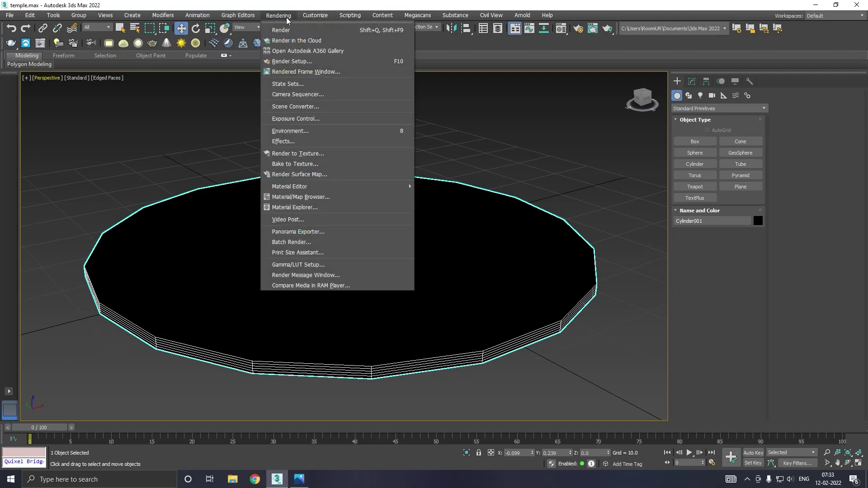
{"action": "left_click", "coordinate": [292, 62]}
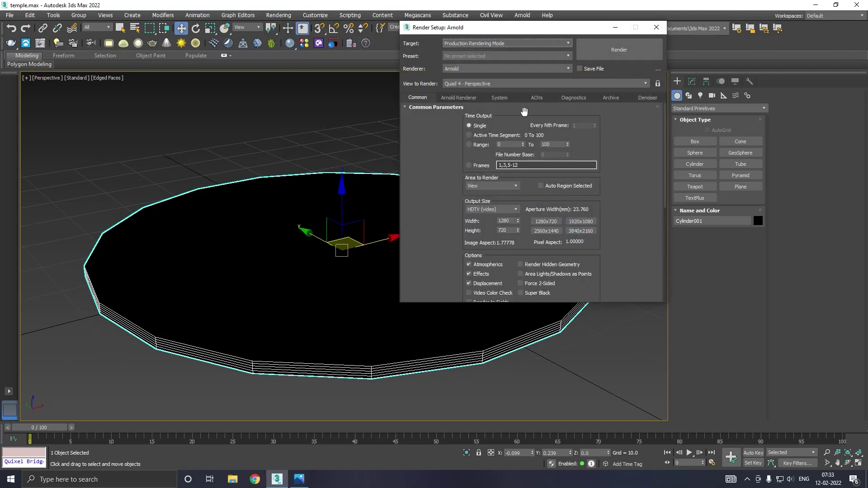
{"action": "left_click", "coordinate": [463, 69]}
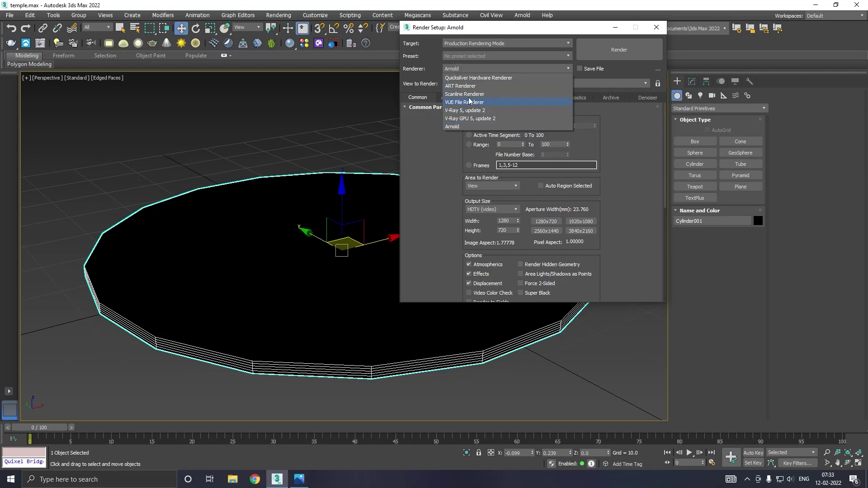
{"action": "left_click", "coordinate": [469, 112]}
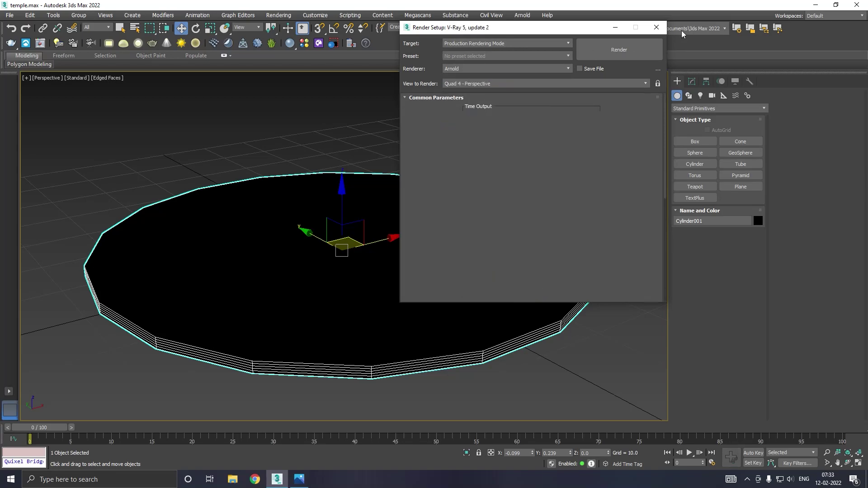
{"action": "left_click", "coordinate": [655, 28]}
Change the first material slot to a VRayMtl and assign it to the cylinder.
{"action": "left_click", "coordinate": [561, 28]}
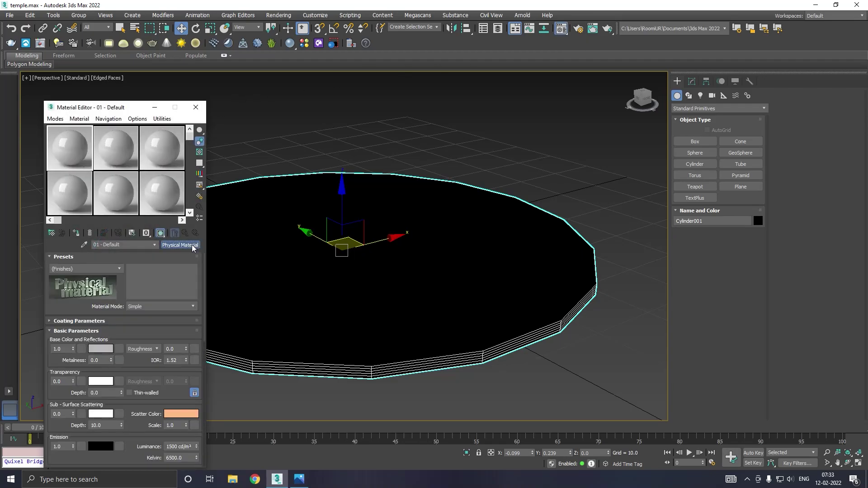
{"action": "left_click", "coordinate": [346, 250]}
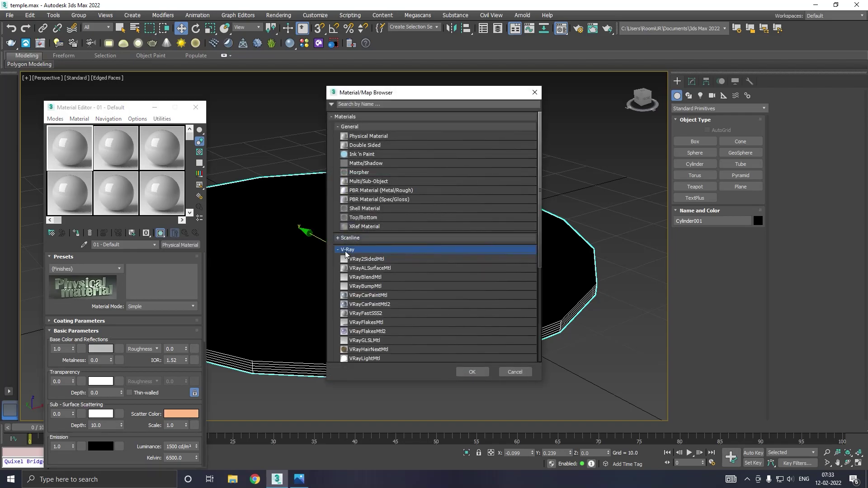
{"action": "scroll", "coordinate": [357, 271], "scroll_direction": "down", "scroll_amount": 1}
{"action": "double_click", "coordinate": [369, 355]}
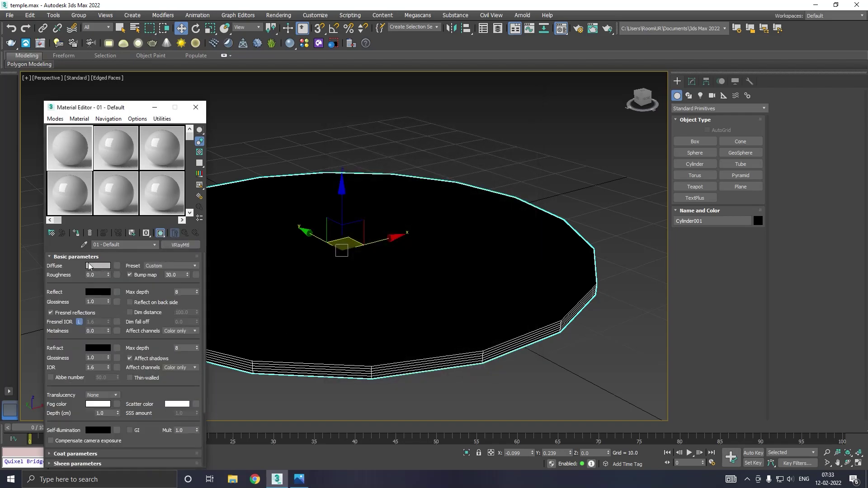
{"action": "left_click", "coordinate": [75, 233]}
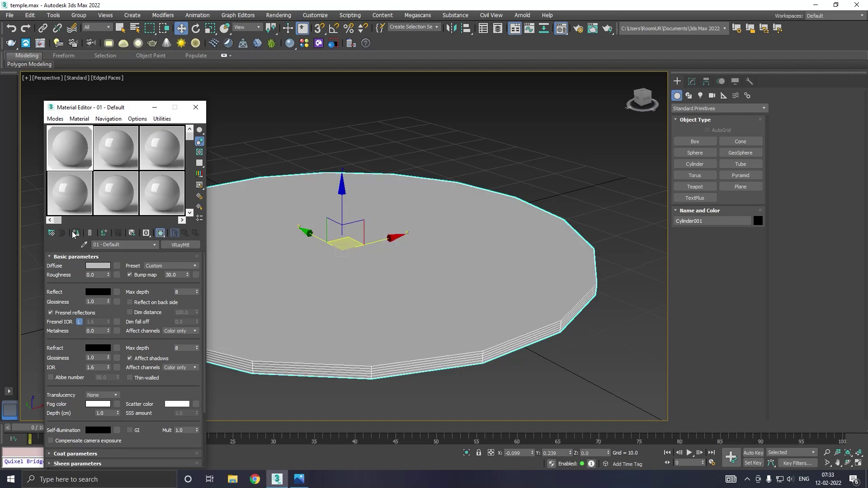
{"action": "left_click", "coordinate": [196, 108]}
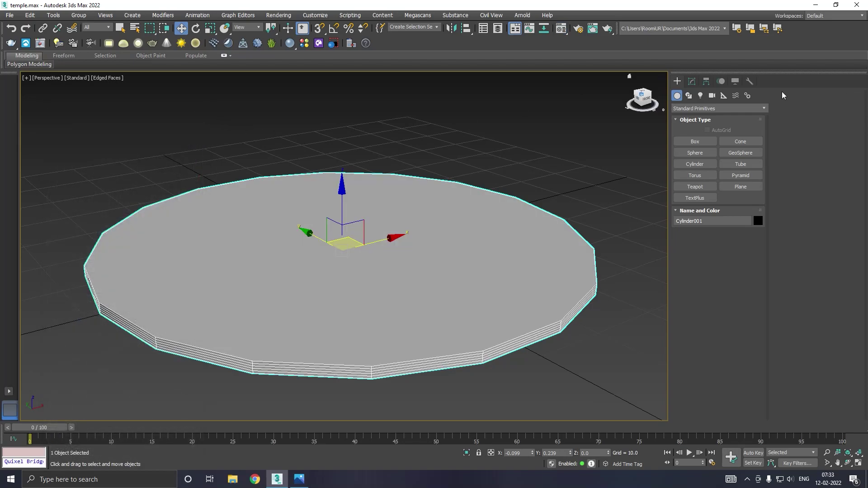
Set the cylinder to radius 42.073, height 1.308, 1 height segment and 68 sides.
{"action": "left_click", "coordinate": [692, 82]}
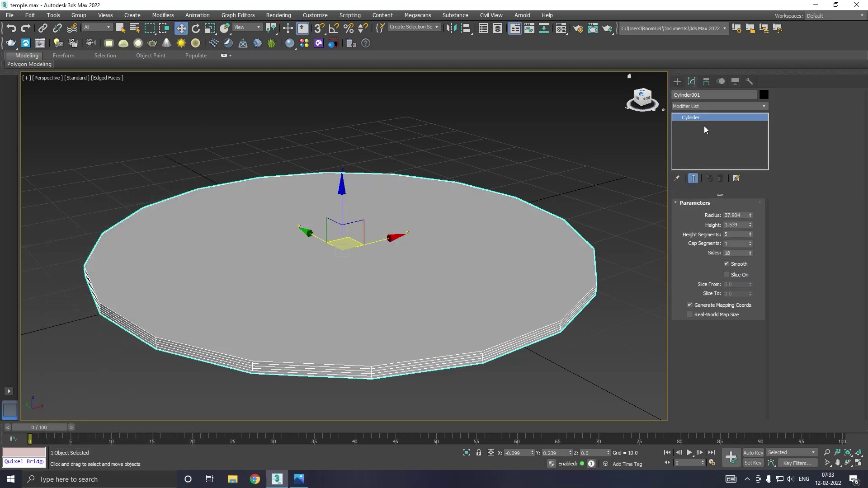
{"action": "right_click", "coordinate": [750, 235]}
{"action": "left_click_drag", "start_coordinate": [751, 251], "coordinate": [750, 251]}
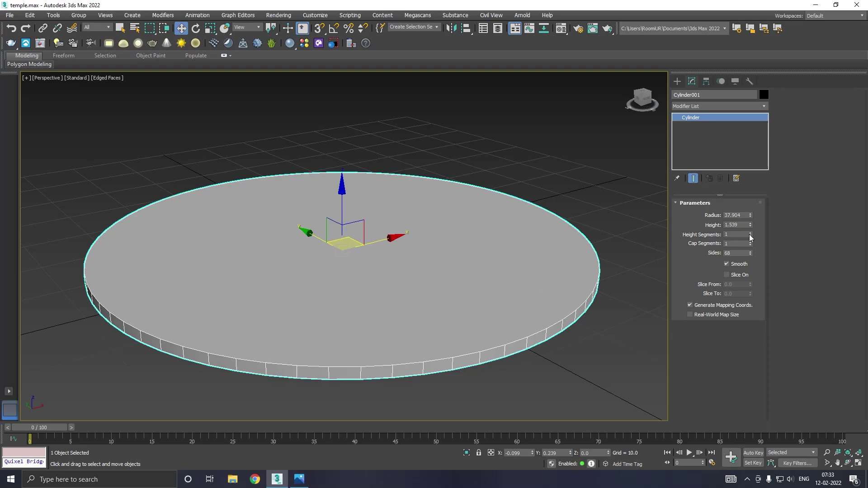
{"action": "mouse_move", "coordinate": [750, 216]}
{"action": "left_mouse_down"}
{"action": "mouse_move", "coordinate": [747, 209]}
{"action": "mouse_move", "coordinate": [751, 231]}
{"action": "left_mouse_up"}
Scale the cylinder down uniformly to about 66 percent.
{"action": "scroll", "coordinate": [472, 237], "scroll_direction": "down", "scroll_amount": 5}
{"action": "middle_click_drag", "start_coordinate": [472, 238], "coordinate": [488, 222], "text": "alt"}
{"action": "scroll", "coordinate": [424, 250], "scroll_direction": "up", "scroll_amount": 3}
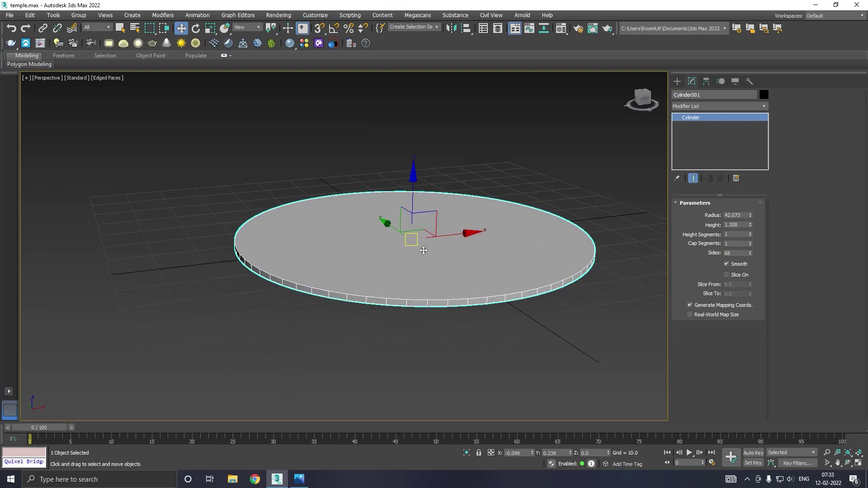
{"action": "key", "text": "r"}
{"action": "left_click_drag", "start_coordinate": [415, 251], "coordinate": [414, 267]}
{"action": "scroll", "coordinate": [410, 230], "scroll_direction": "up", "scroll_amount": 4}
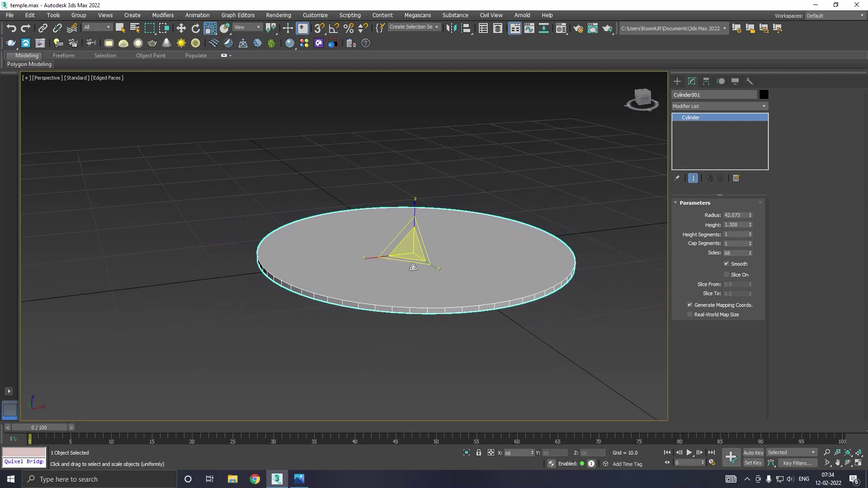
{"action": "key", "text": "w"}
{"action": "scroll", "coordinate": [401, 262], "scroll_direction": "up", "scroll_amount": 2}
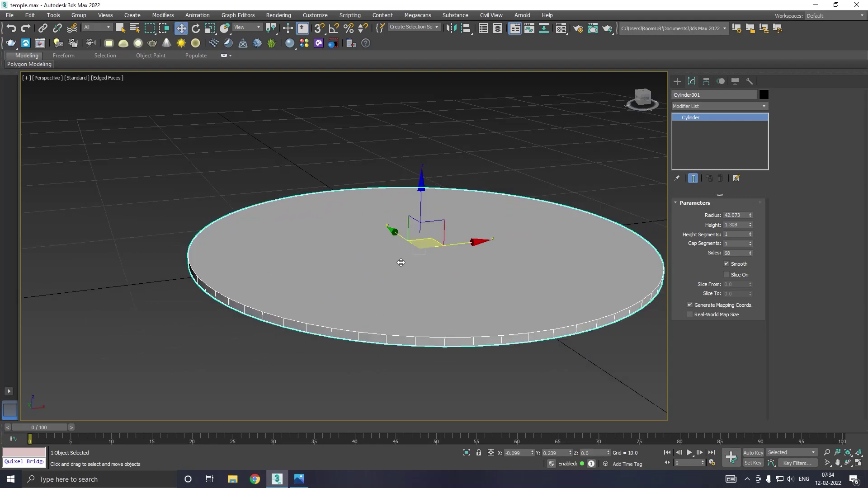
{"action": "middle_click_drag", "start_coordinate": [529, 250], "coordinate": [478, 259]}
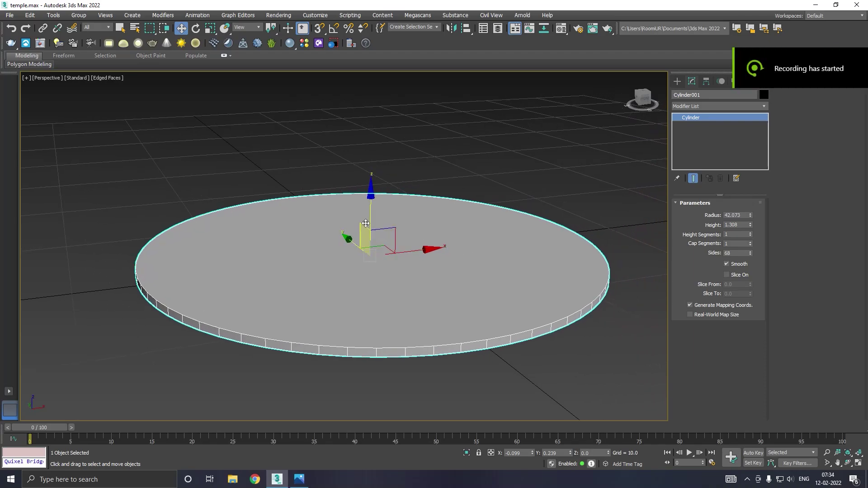
{"action": "left_click_drag", "start_coordinate": [370, 218], "coordinate": [372, 213], "text": "shift"}
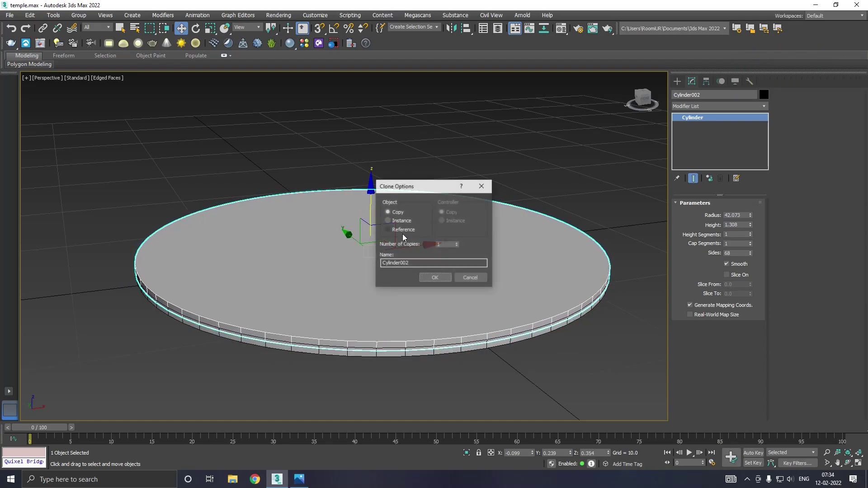
{"action": "left_click", "coordinate": [471, 280]}
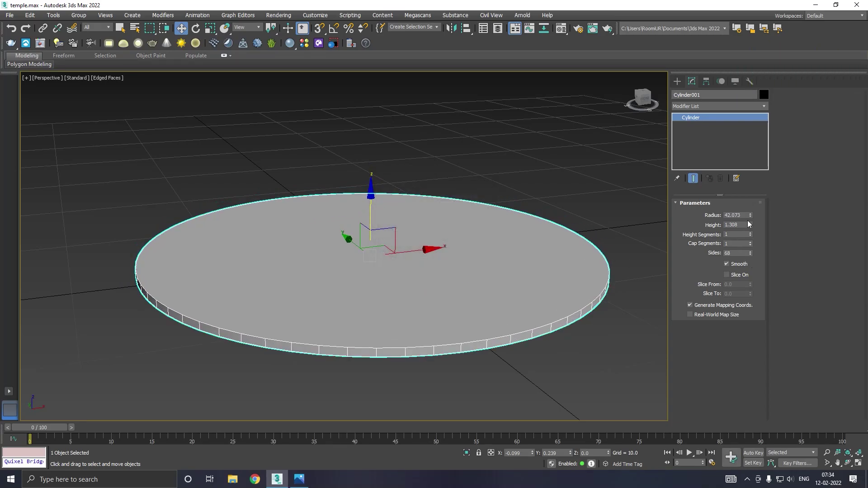
Convert the cylinder to an editable poly and inset its top polygon by 3.086.
{"action": "right_click", "coordinate": [709, 166]}
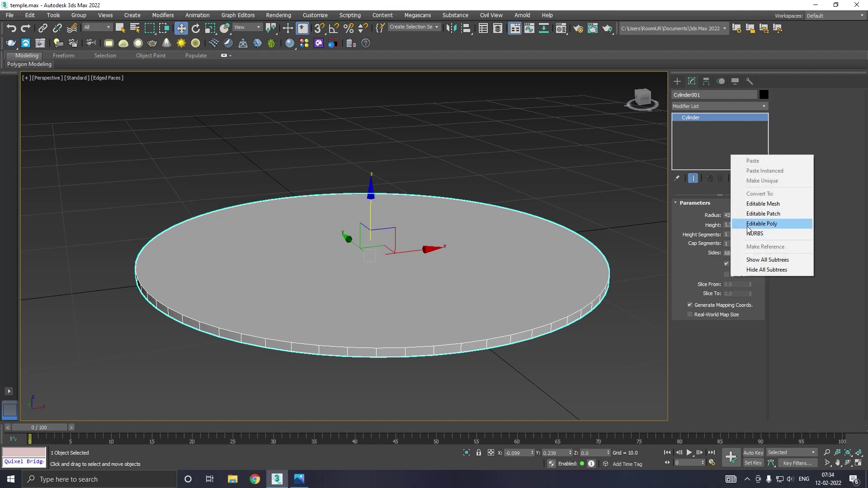
{"action": "left_click", "coordinate": [761, 224]}
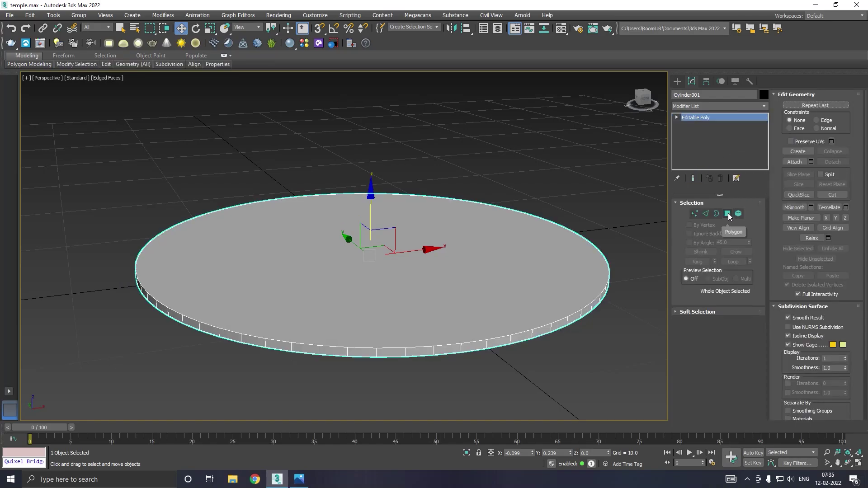
{"action": "left_click", "coordinate": [727, 213]}
{"action": "left_click", "coordinate": [502, 257]}
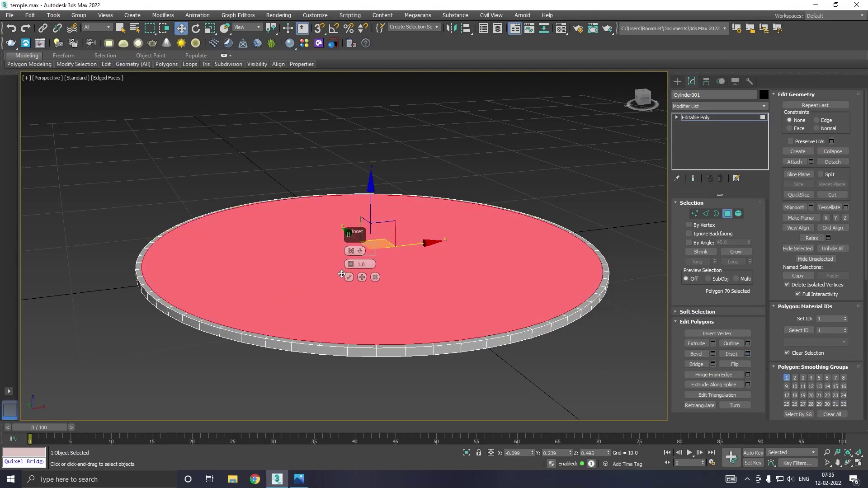
{"action": "left_click_drag", "start_coordinate": [349, 270], "coordinate": [348, 258]}
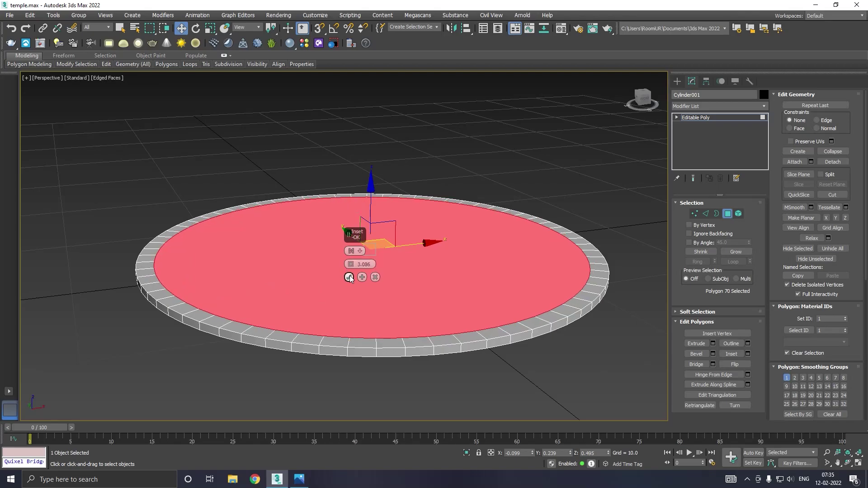
{"action": "left_click", "coordinate": [348, 277]}
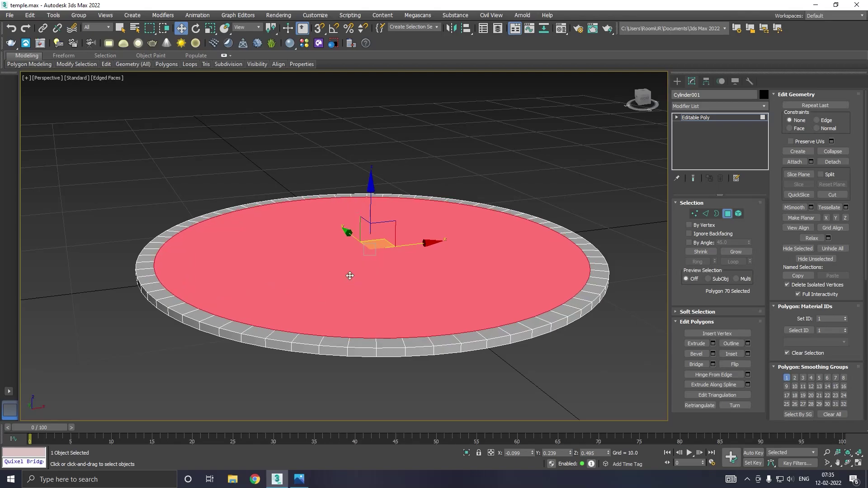
Extrude the inset top polygon once by 1.194 to raise a second tier.
{"action": "left_click", "coordinate": [713, 343]}
{"action": "left_click_drag", "start_coordinate": [349, 266], "coordinate": [360, 300]}
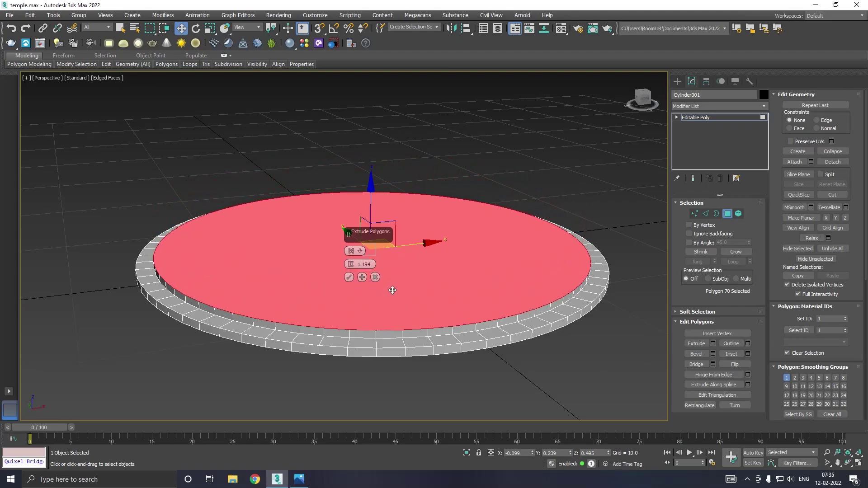
{"action": "scroll", "coordinate": [425, 291], "scroll_direction": "up", "scroll_amount": 1}
{"action": "scroll", "coordinate": [357, 324], "scroll_direction": "up", "scroll_amount": 2}
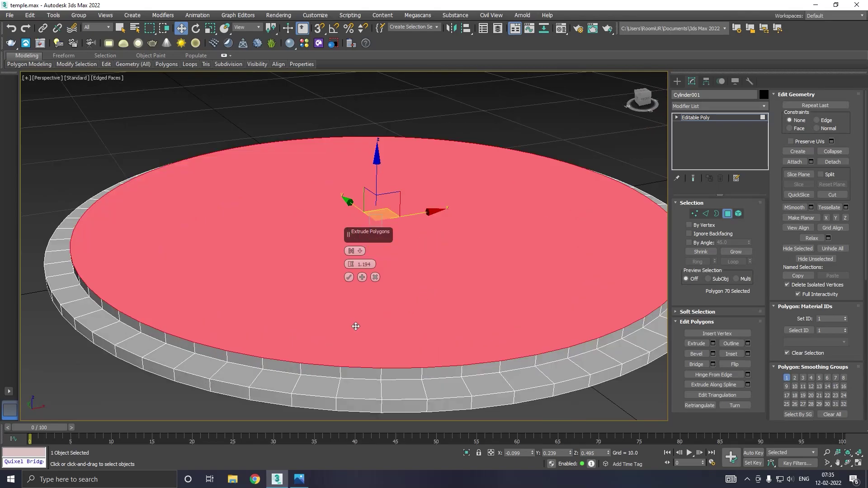
{"action": "left_click", "coordinate": [362, 278]}
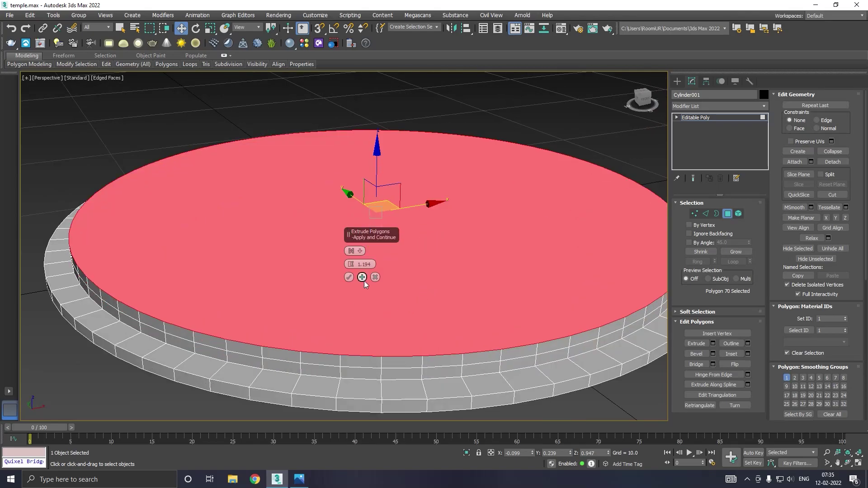
{"action": "left_click", "coordinate": [375, 278]}
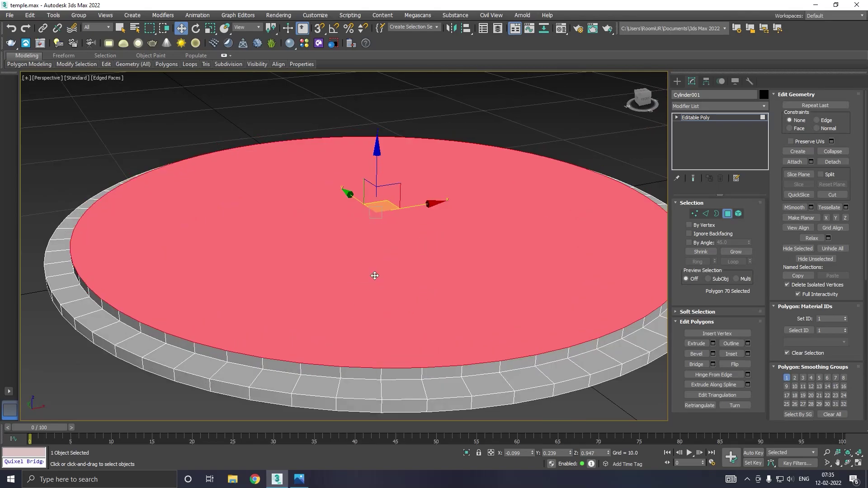
Inset the second tier's top polygon by 3.086 and extrude it by 1.194 to raise a third tier.
{"action": "left_click", "coordinate": [748, 354]}
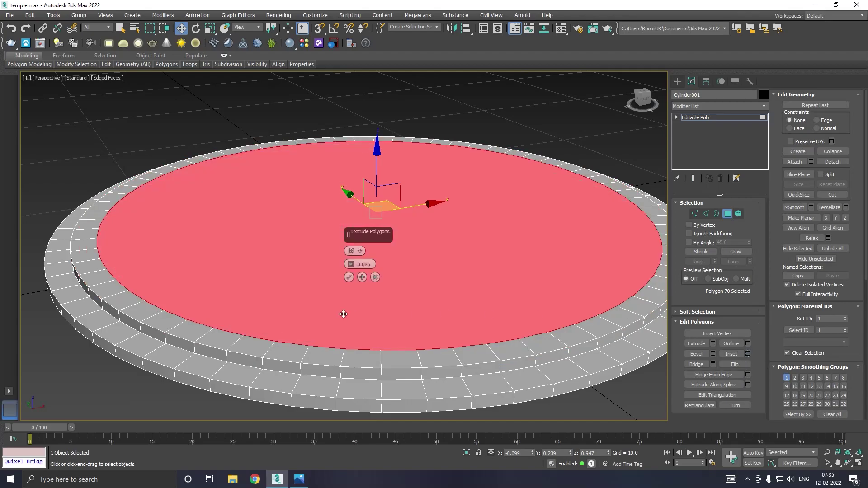
{"action": "left_click", "coordinate": [348, 277]}
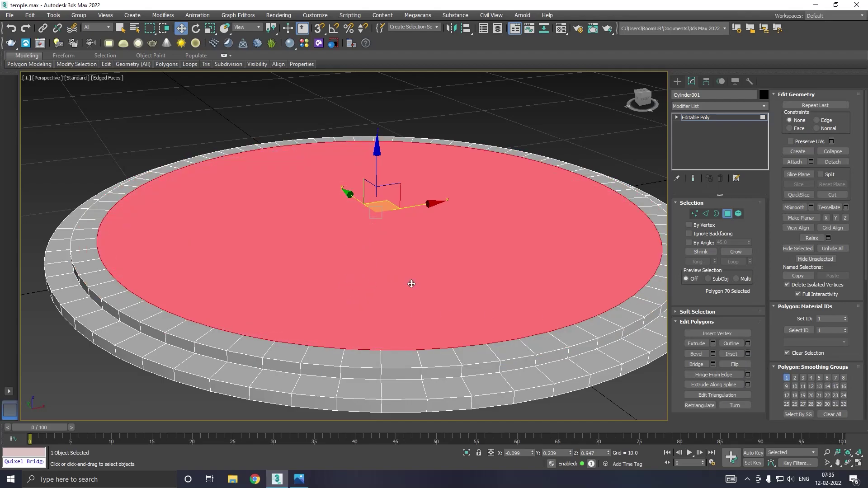
{"action": "left_click", "coordinate": [712, 345]}
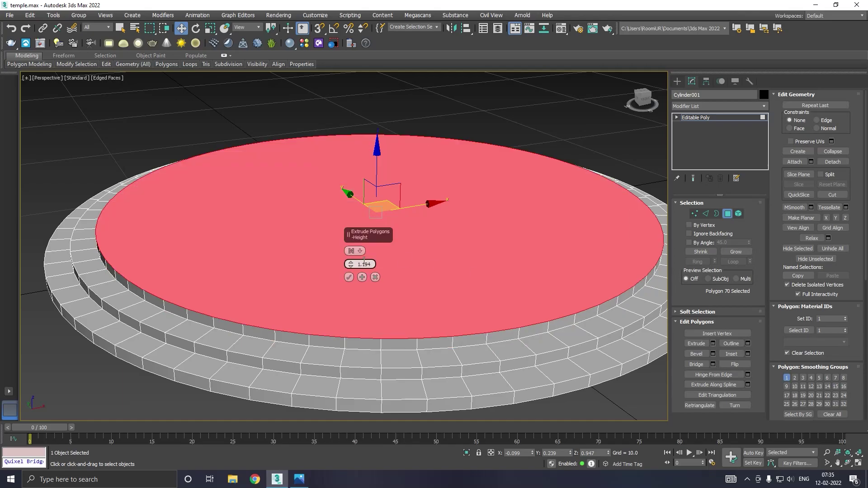
{"action": "left_click", "coordinate": [349, 277]}
Inset the third tier's top polygon by 14.325 and extrude it by -0.66 to sink a circular recess.
{"action": "left_click", "coordinate": [748, 354]}
{"action": "left_click_drag", "start_coordinate": [350, 266], "coordinate": [335, 219]}
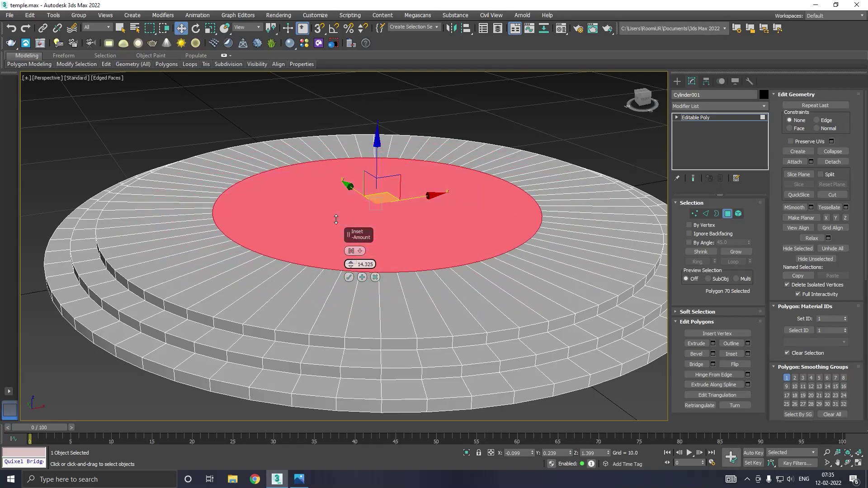
{"action": "left_click", "coordinate": [348, 277]}
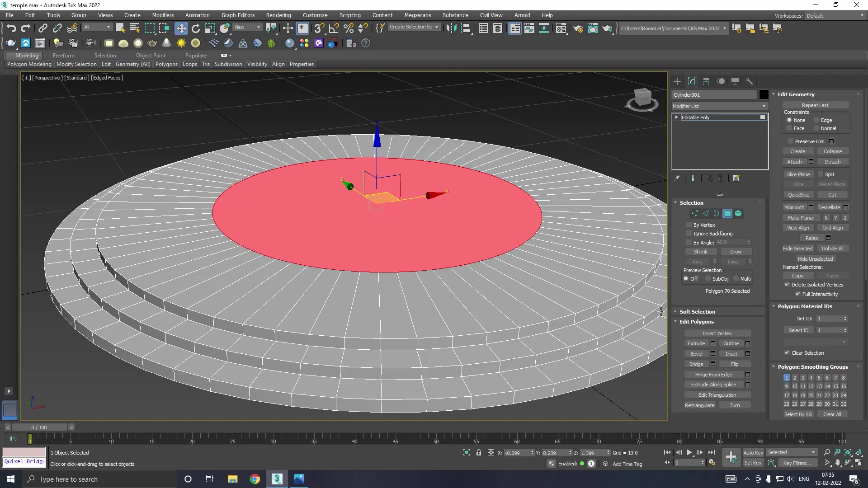
{"action": "left_click", "coordinate": [712, 343]}
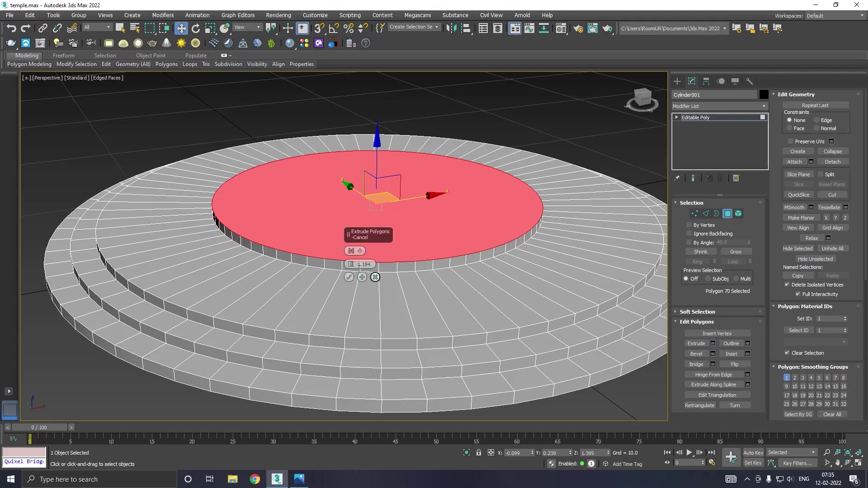
{"action": "left_click_drag", "start_coordinate": [351, 264], "coordinate": [350, 270]}
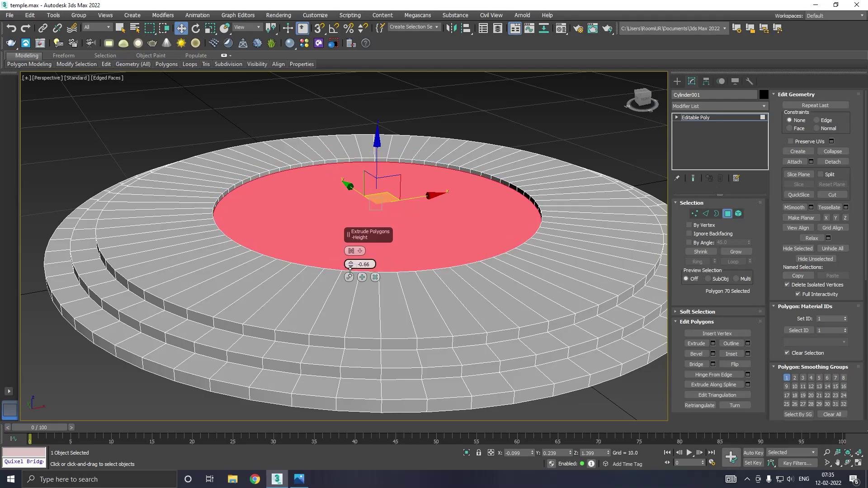
{"action": "left_click", "coordinate": [348, 277]}
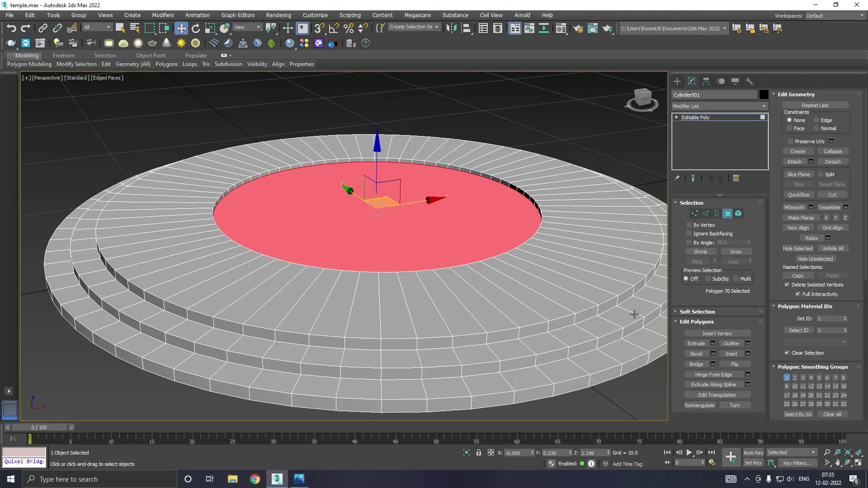
Inset the recess floor polygon by 14.325 and leave polygon editing on the base.
{"action": "left_click", "coordinate": [747, 354]}
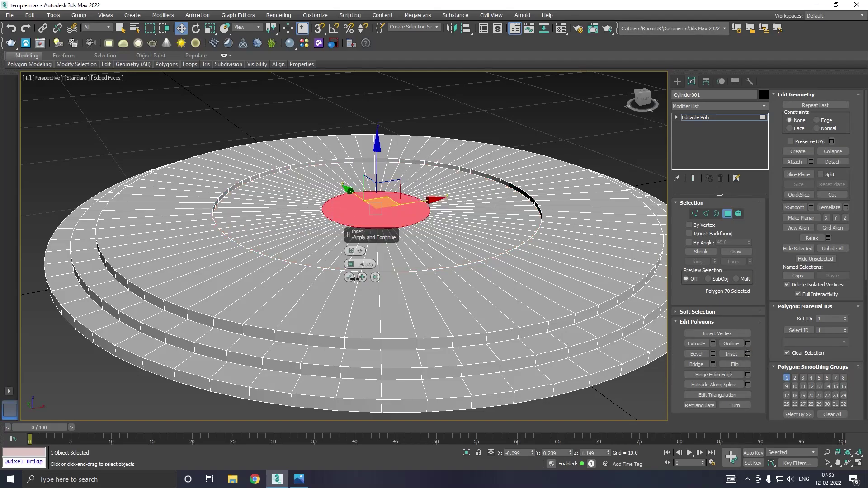
{"action": "left_click", "coordinate": [348, 277]}
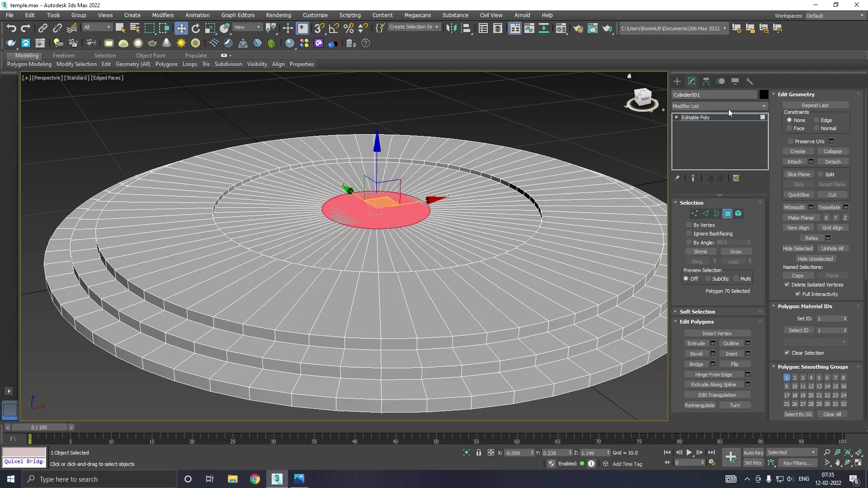
{"action": "left_click", "coordinate": [716, 119]}
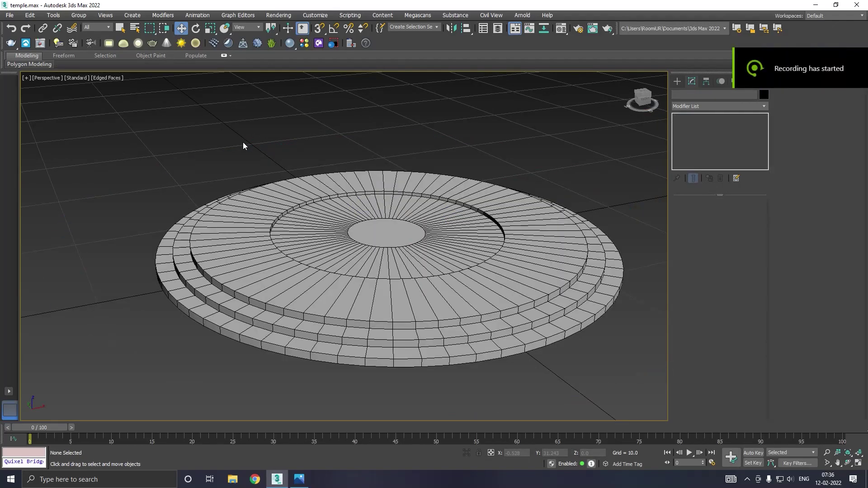
In the Top view, create a box about 2.42 long, 2.7 wide and 1.19 high at the base's centre.
{"action": "key", "text": "t"}
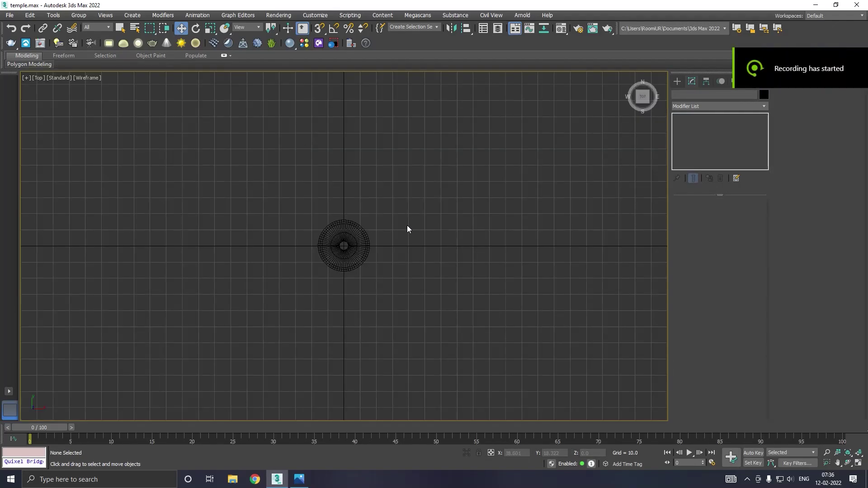
{"action": "scroll", "coordinate": [340, 248], "scroll_direction": "up", "scroll_amount": 10}
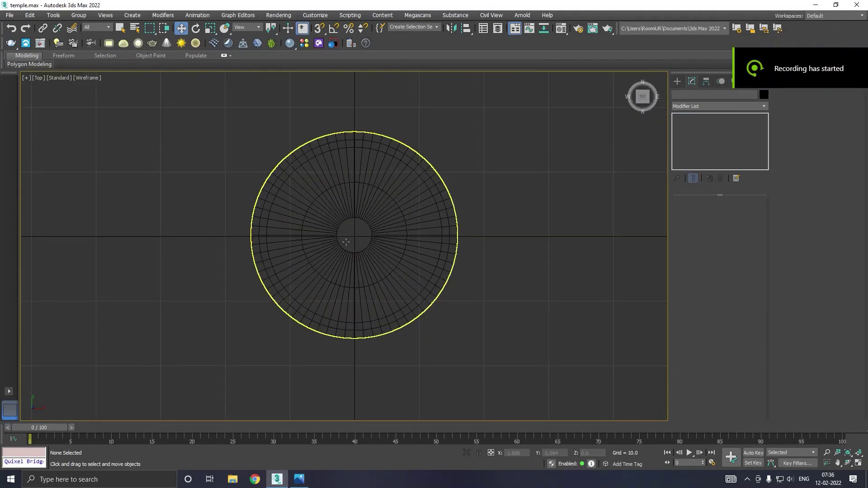
{"action": "left_click", "coordinate": [678, 82]}
{"action": "left_click", "coordinate": [695, 142]}
{"action": "scroll", "coordinate": [357, 228], "scroll_direction": "up", "scroll_amount": 3}
{"action": "left_click_drag", "start_coordinate": [349, 215], "coordinate": [400, 260]}
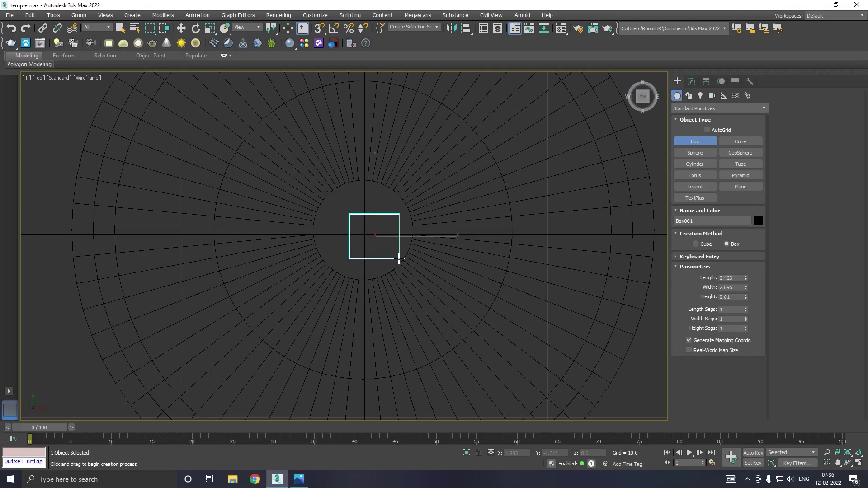
{"action": "left_click", "coordinate": [386, 237]}
{"action": "right_click", "coordinate": [386, 239]}
In the Perspective view, raise the box to about Z 1.065 onto the base and shift it towards the centre.
{"action": "key", "text": "p"}
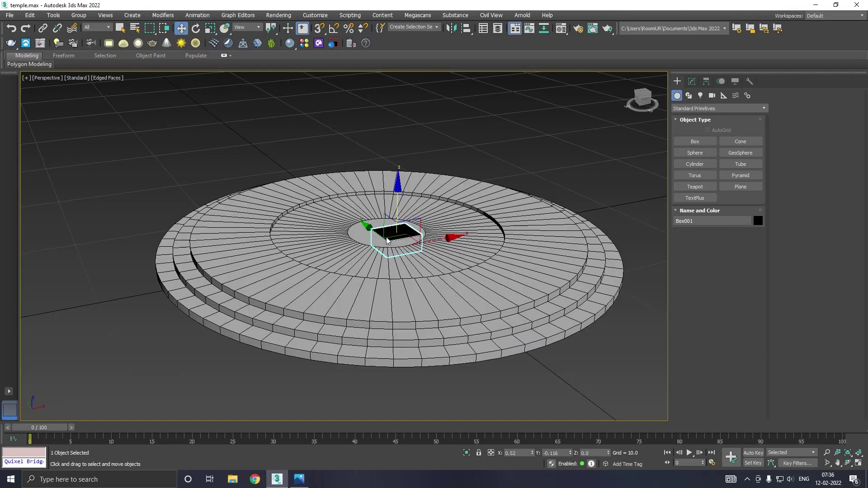
{"action": "scroll", "coordinate": [406, 228], "scroll_direction": "up", "scroll_amount": 3}
{"action": "left_click_drag", "start_coordinate": [408, 233], "coordinate": [404, 203]}
{"action": "left_click_drag", "start_coordinate": [437, 236], "coordinate": [360, 230]}
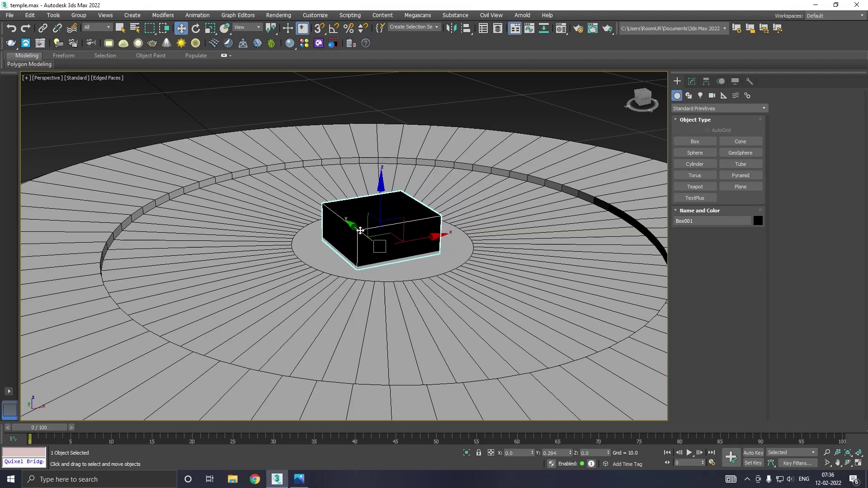
Assign the 01 - Default V-Ray material to the box.
{"action": "key", "text": "m"}
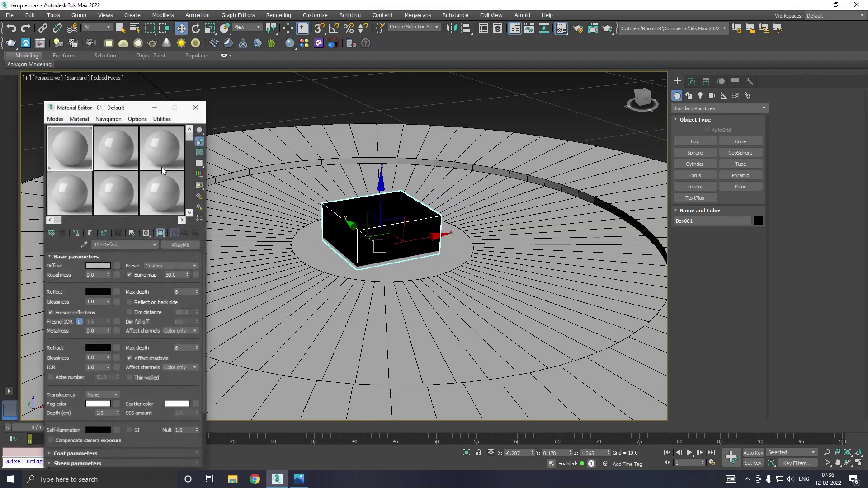
{"action": "left_click", "coordinate": [77, 235]}
{"action": "key", "text": "m"}
Increase the box's height to 6.075 to make a tall pillar.
{"action": "left_click", "coordinate": [691, 81]}
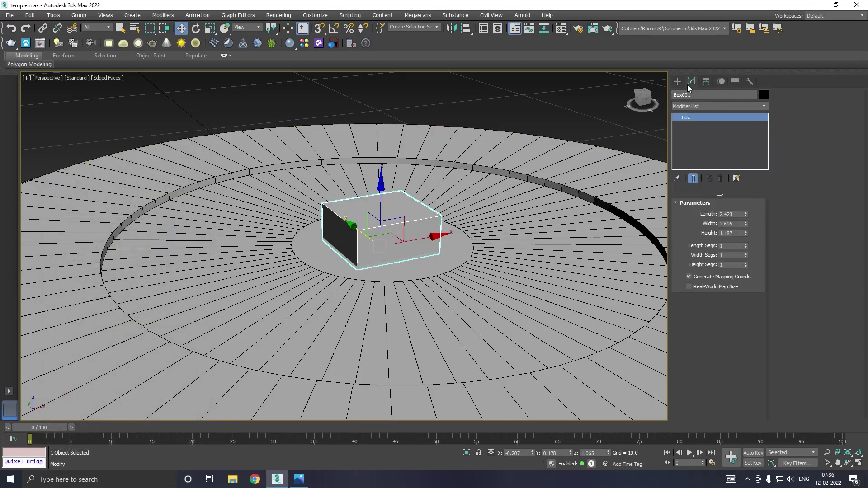
{"action": "left_click_drag", "start_coordinate": [744, 235], "coordinate": [711, 121]}
{"action": "left_click_drag", "start_coordinate": [745, 236], "coordinate": [742, 211]}
{"action": "scroll", "coordinate": [433, 270], "scroll_direction": "down", "scroll_amount": 5}
{"action": "middle_click_drag", "start_coordinate": [433, 270], "coordinate": [411, 279], "text": "alt"}
{"action": "scroll", "coordinate": [380, 282], "scroll_direction": "up", "scroll_amount": 3}
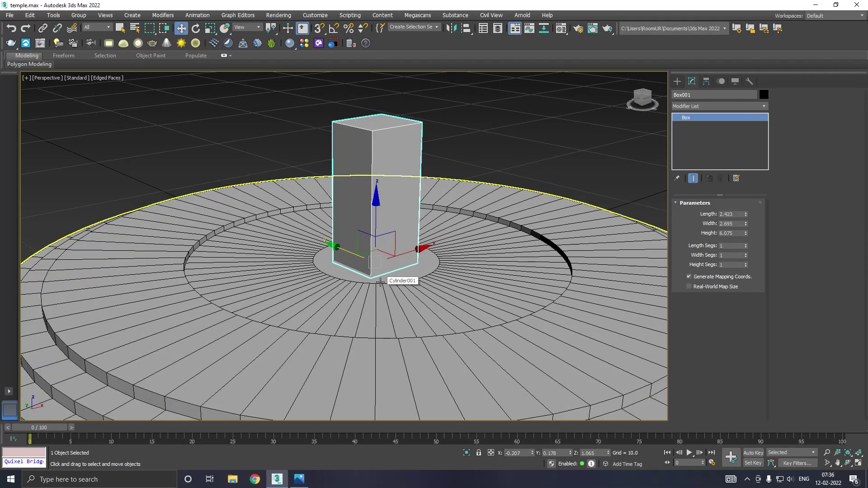
Centre the box on the circular base in the Top view, at about X -0.009 and Y 0.35.
{"action": "key", "text": "t"}
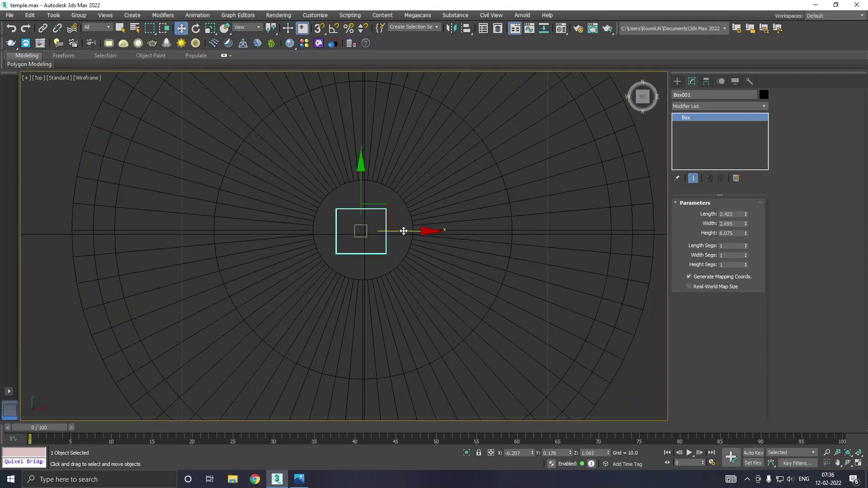
{"action": "left_click_drag", "start_coordinate": [403, 231], "coordinate": [406, 231]}
{"action": "left_click_drag", "start_coordinate": [365, 194], "coordinate": [362, 192]}
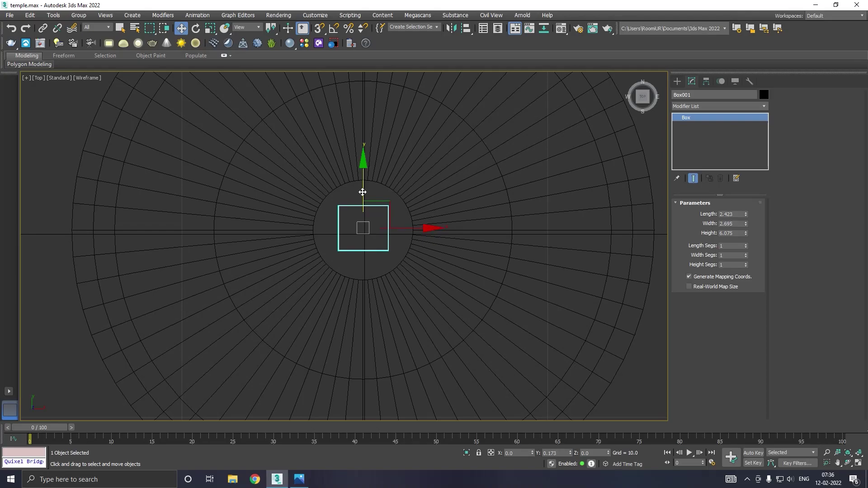
{"action": "left_click_drag", "start_coordinate": [396, 228], "coordinate": [399, 228]}
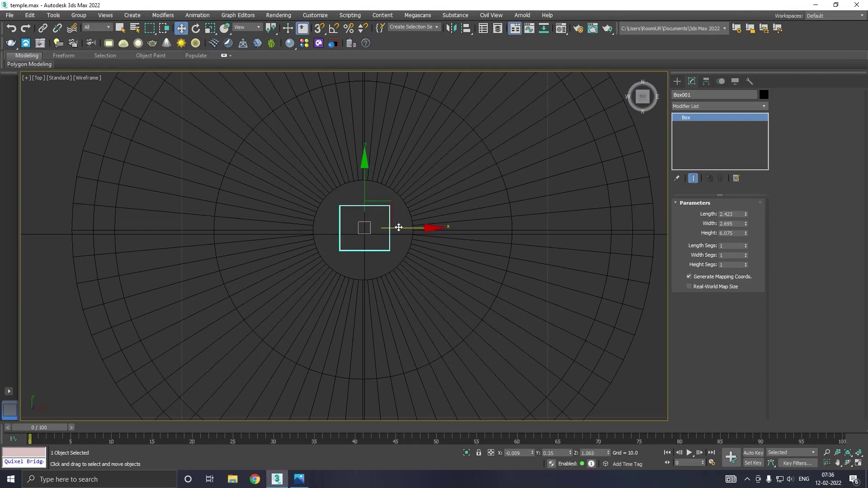
{"action": "key", "text": "p"}
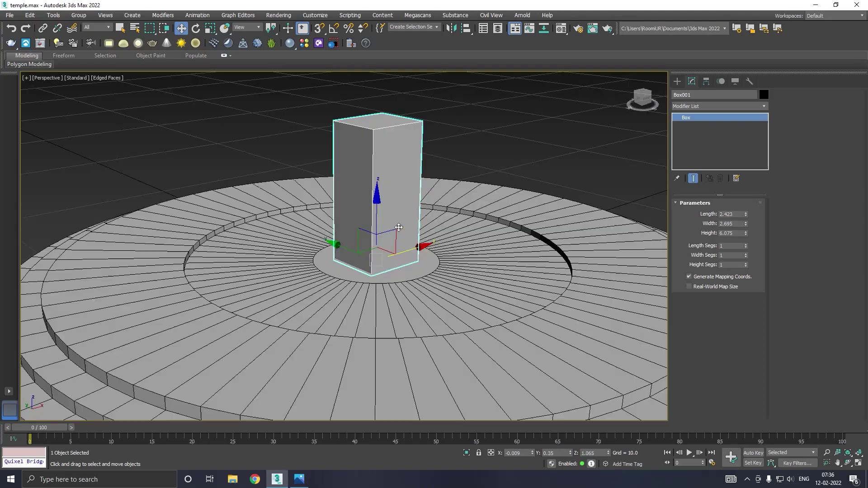
Convert the box to an editable poly and extrude its top polygon by 0.383.
{"action": "right_click", "coordinate": [709, 150]}
{"action": "left_click", "coordinate": [750, 213]}
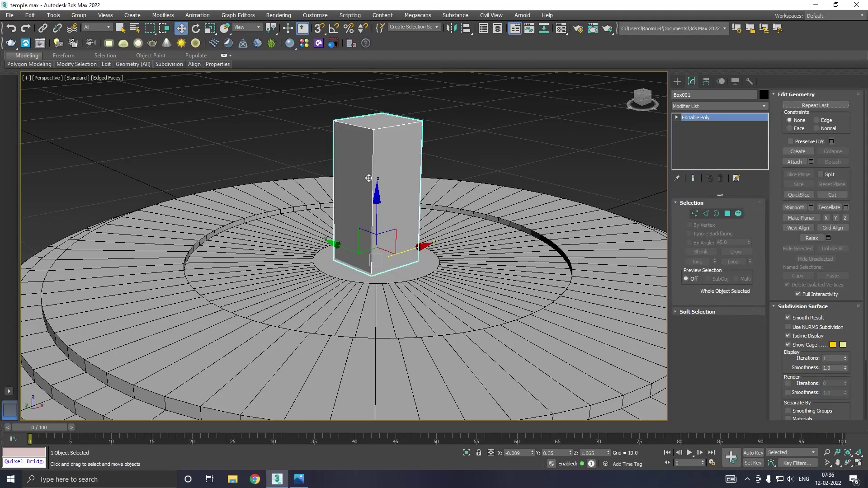
{"action": "scroll", "coordinate": [368, 178], "scroll_direction": "up", "scroll_amount": 2}
{"action": "left_click", "coordinate": [726, 214]}
{"action": "left_click", "coordinate": [385, 99]}
{"action": "middle_click_drag", "start_coordinate": [398, 149], "coordinate": [407, 230]}
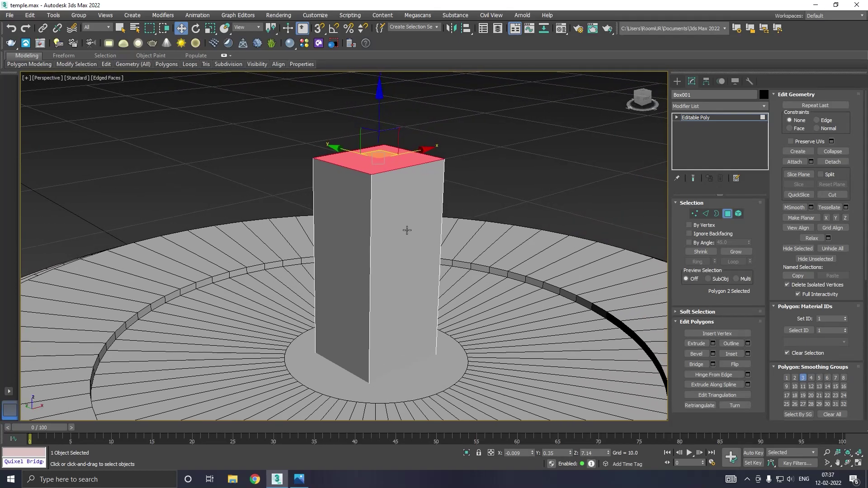
{"action": "left_click", "coordinate": [713, 343]}
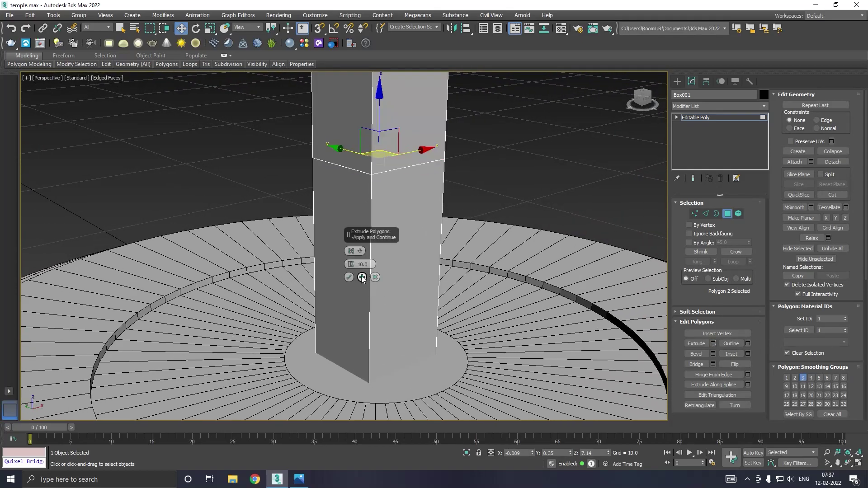
{"action": "left_click_drag", "start_coordinate": [348, 267], "coordinate": [356, 303]}
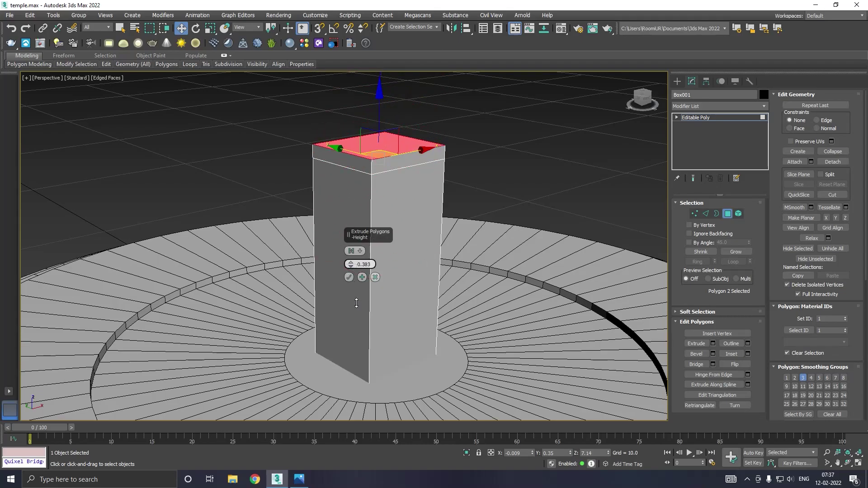
{"action": "left_click", "coordinate": [349, 277]}
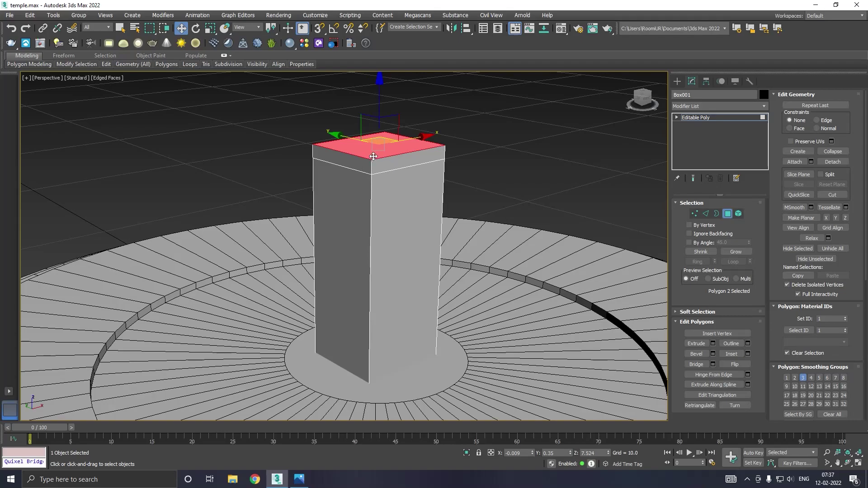
Scale the box's top polygon up uniformly to flare the cap and extrude it by 0.151 for a flat rim.
{"action": "key", "text": "r"}
{"action": "left_click_drag", "start_coordinate": [377, 139], "coordinate": [371, 132]}
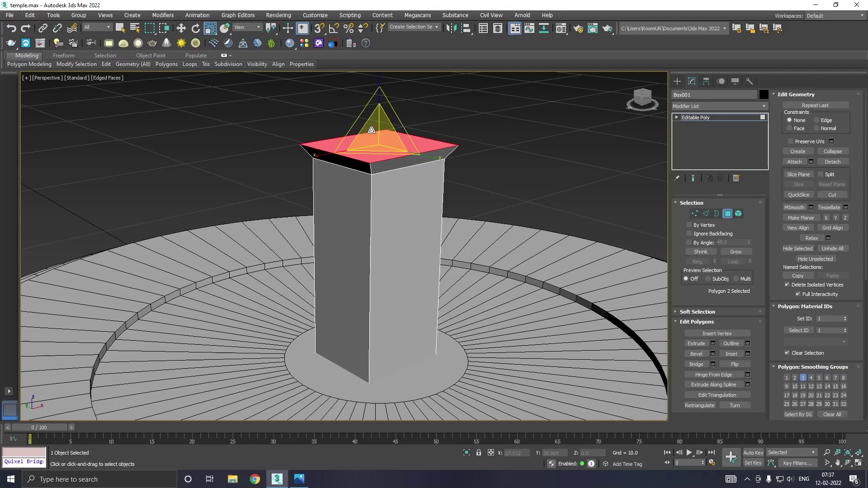
{"action": "key", "text": "w"}
{"action": "left_click", "coordinate": [712, 344]}
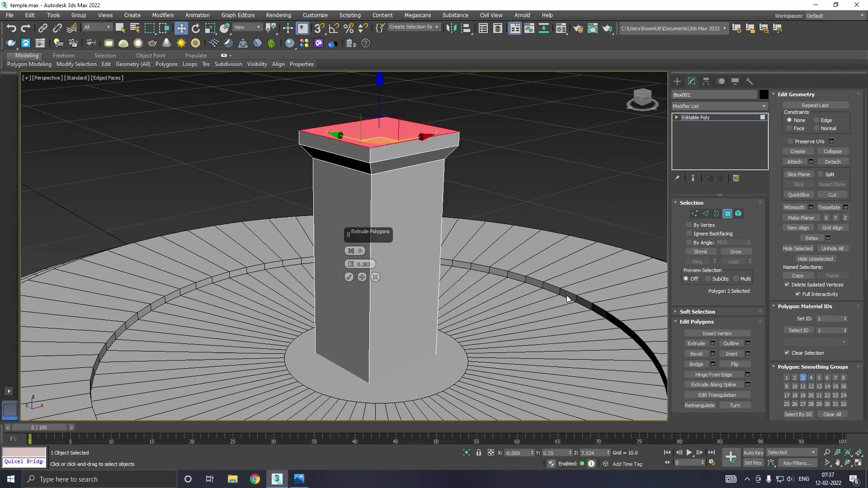
{"action": "left_click_drag", "start_coordinate": [352, 264], "coordinate": [351, 261]}
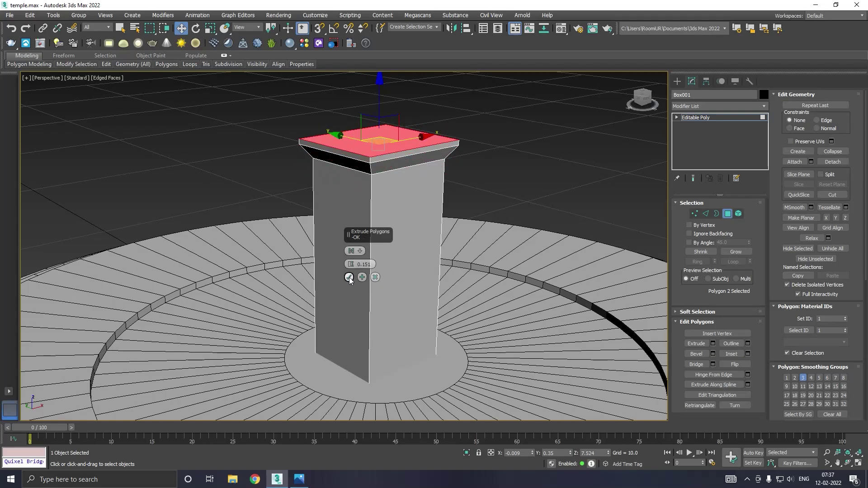
{"action": "left_click", "coordinate": [349, 277]}
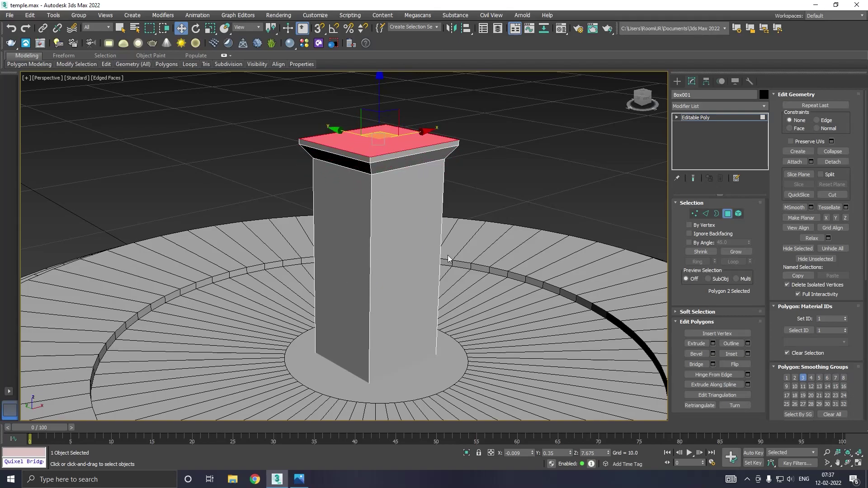
Inset the four side polygons of the pillar's shaft separately with By Polygon to form a narrow panel on each face.
{"action": "left_click_drag", "start_coordinate": [428, 262], "coordinate": [243, 265]}
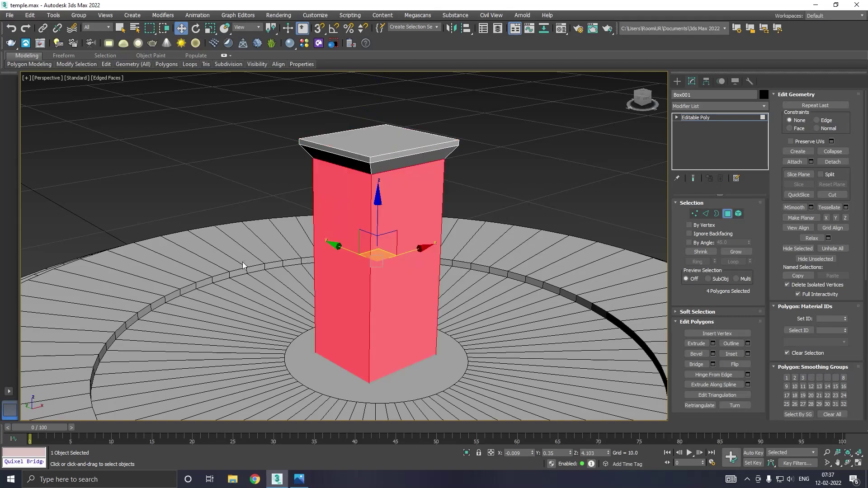
{"action": "left_click", "coordinate": [748, 354]}
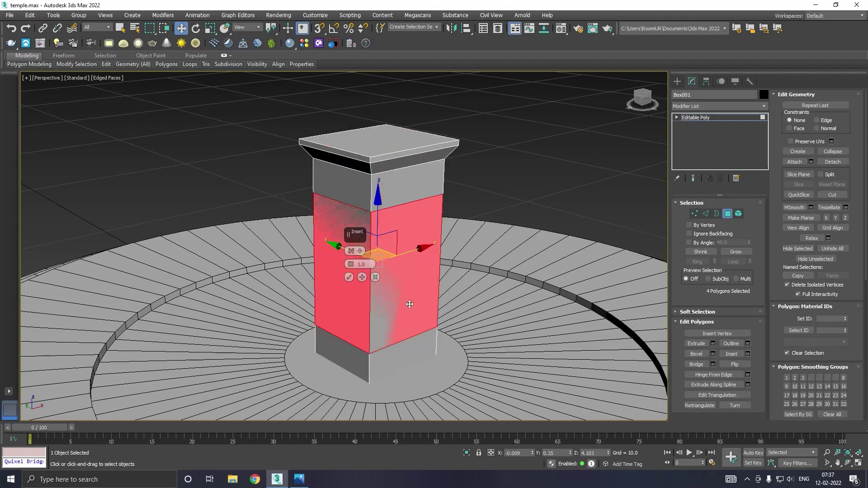
{"action": "left_click", "coordinate": [351, 251]}
{"action": "left_click_drag", "start_coordinate": [349, 267], "coordinate": [353, 268]}
{"action": "left_click", "coordinate": [349, 278]}
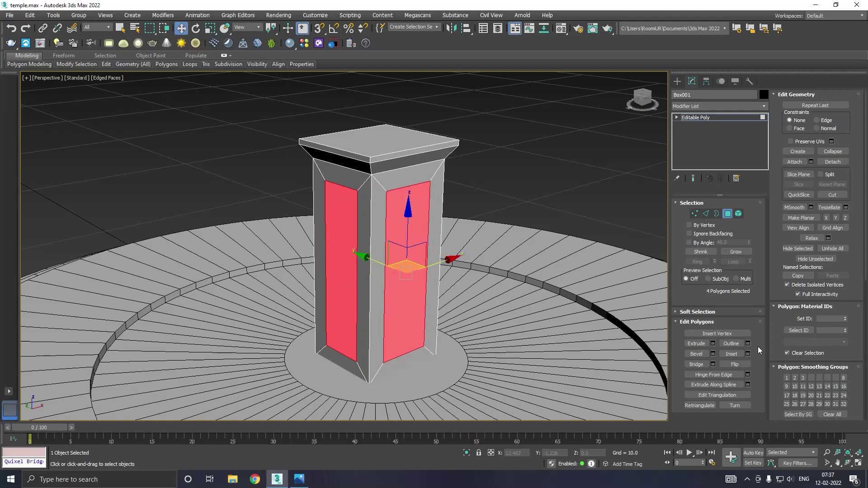
Bevel the four pillar panels with height -0.081 and outline -0.387 to recess them, and leave polygon editing.
{"action": "left_click", "coordinate": [713, 353]}
{"action": "mouse_move", "coordinate": [354, 265]}
{"action": "left_mouse_down"}
{"action": "mouse_move", "coordinate": [366, 294]}
{"action": "mouse_move", "coordinate": [352, 266]}
{"action": "left_mouse_up"}
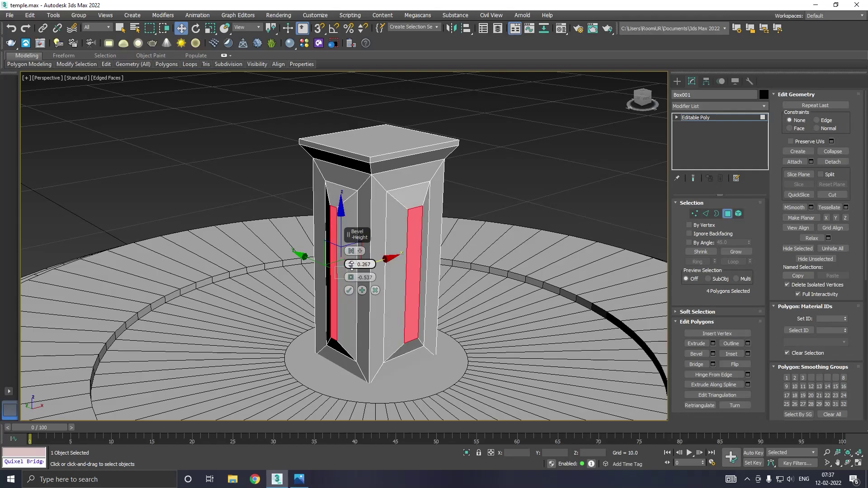
{"action": "middle_click_drag", "start_coordinate": [470, 264], "coordinate": [361, 271], "text": "alt"}
{"action": "mouse_move", "coordinate": [349, 268]}
{"action": "left_mouse_down"}
{"action": "mouse_move", "coordinate": [353, 281]}
{"action": "mouse_move", "coordinate": [351, 268]}
{"action": "left_mouse_up"}
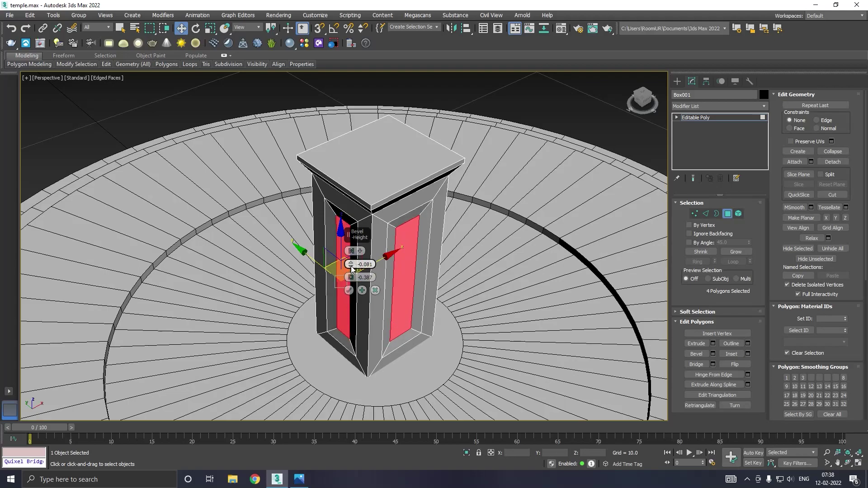
{"action": "left_click", "coordinate": [348, 290]}
{"action": "middle_click_drag", "start_coordinate": [353, 289], "coordinate": [492, 213], "text": "alt"}
{"action": "left_click", "coordinate": [711, 118]}
{"action": "left_click", "coordinate": [463, 216]}
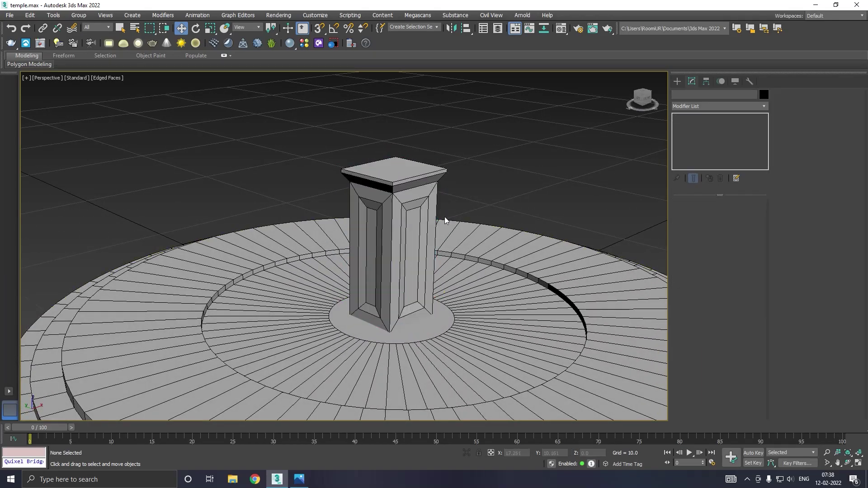
Raise the central pillar slightly to Z 1.067 and save the scene.
{"action": "scroll", "coordinate": [390, 254], "scroll_direction": "down", "scroll_amount": 6}
{"action": "left_click", "coordinate": [390, 261]}
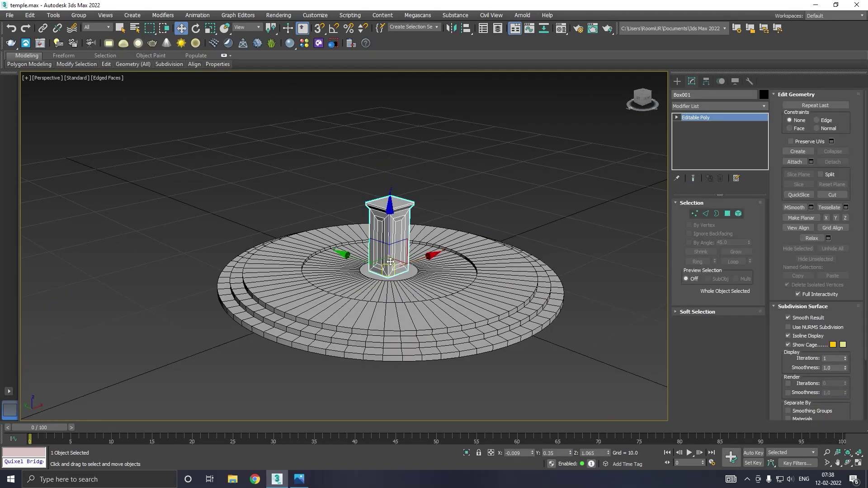
{"action": "scroll", "coordinate": [390, 262], "scroll_direction": "up", "scroll_amount": 5}
{"action": "scroll", "coordinate": [388, 253], "scroll_direction": "up", "scroll_amount": 3}
{"action": "left_click_drag", "start_coordinate": [386, 249], "coordinate": [387, 250]}
{"action": "scroll", "coordinate": [386, 250], "scroll_direction": "down", "scroll_amount": 7}
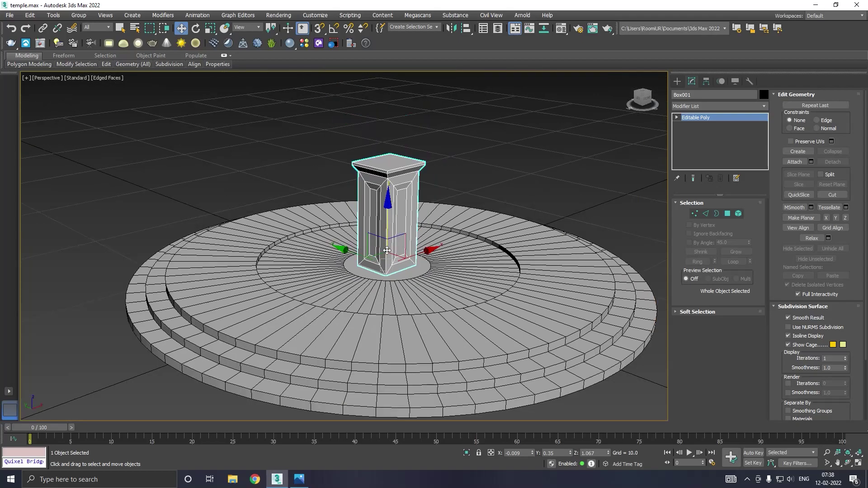
{"action": "middle_click_drag", "start_coordinate": [415, 250], "coordinate": [515, 218], "text": "alt"}
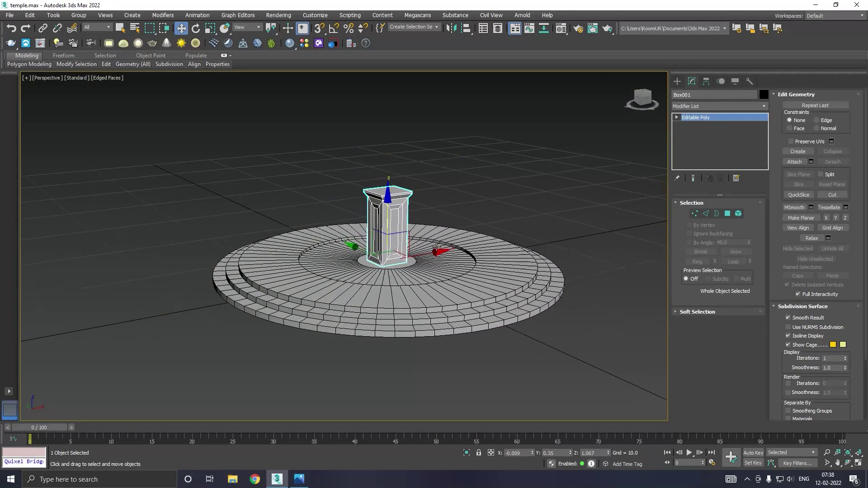
{"action": "left_click", "coordinate": [515, 218]}
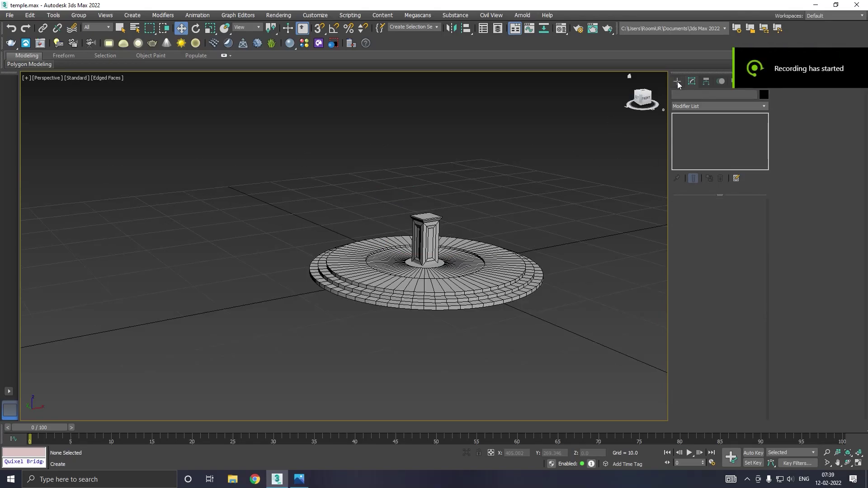
{"action": "left_click", "coordinate": [8, 16]}
{"action": "left_click", "coordinate": [28, 80]}
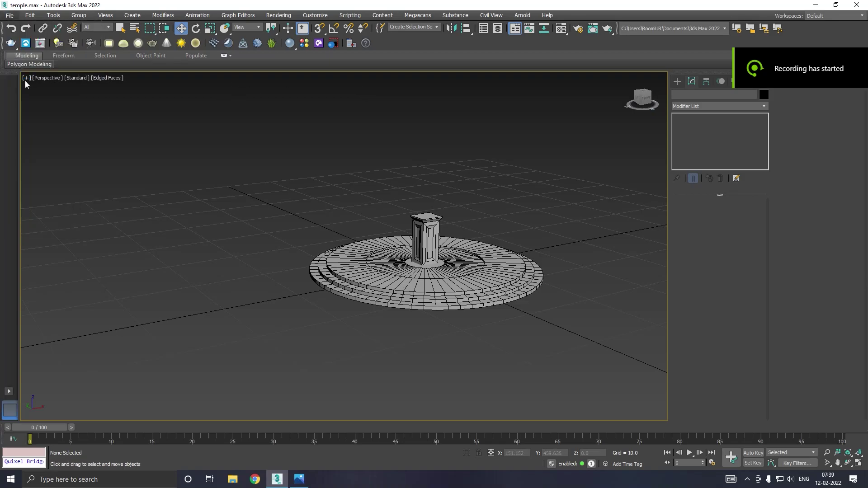
Create a cylinder beside the circular base with a radius of about 2.24 and a height of about 15.98.
{"action": "left_click", "coordinate": [678, 81]}
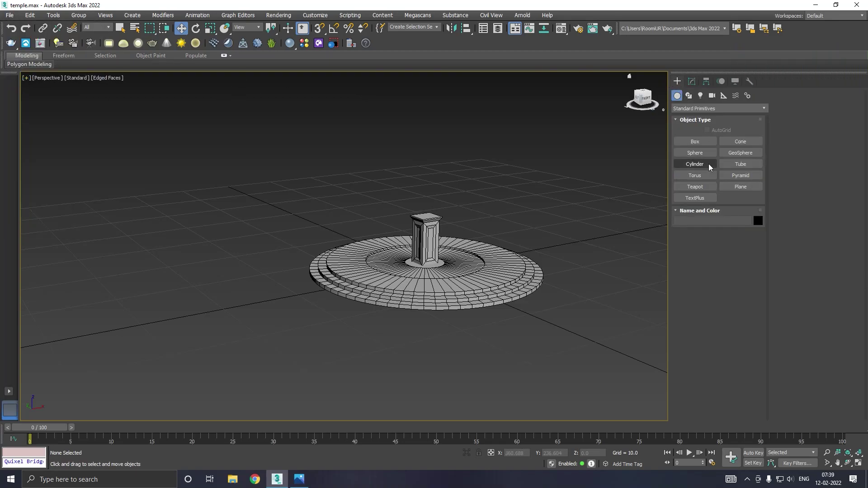
{"action": "left_click", "coordinate": [694, 163]}
{"action": "left_click_drag", "start_coordinate": [303, 301], "coordinate": [317, 306]}
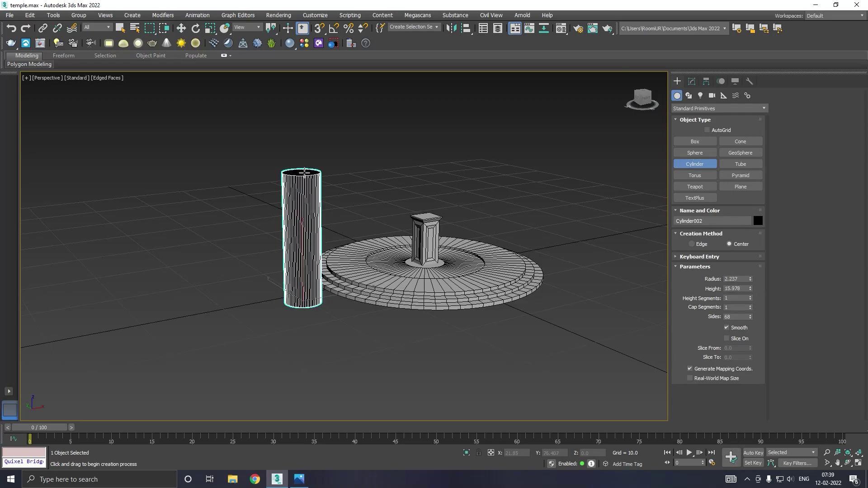
{"action": "left_click", "coordinate": [305, 176]}
{"action": "key", "text": "w"}
Reduce the new cylinder's side count to 22.
{"action": "left_click", "coordinate": [691, 82]}
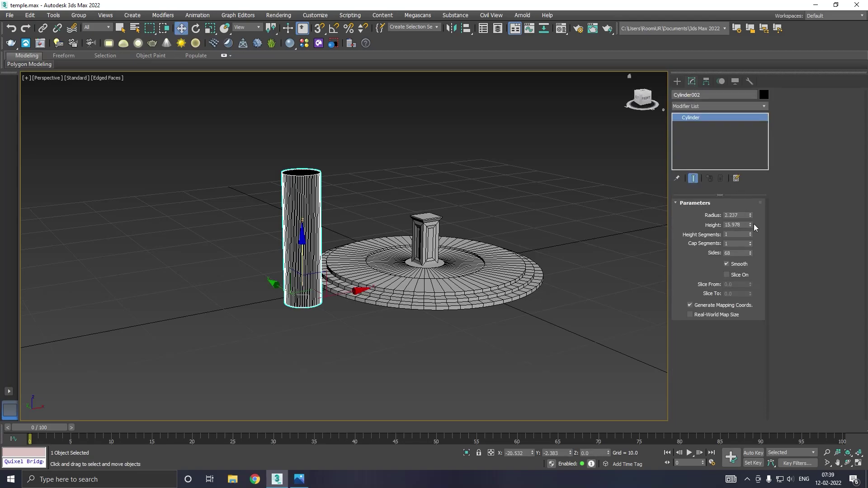
{"action": "left_click_drag", "start_coordinate": [751, 253], "coordinate": [750, 280]}
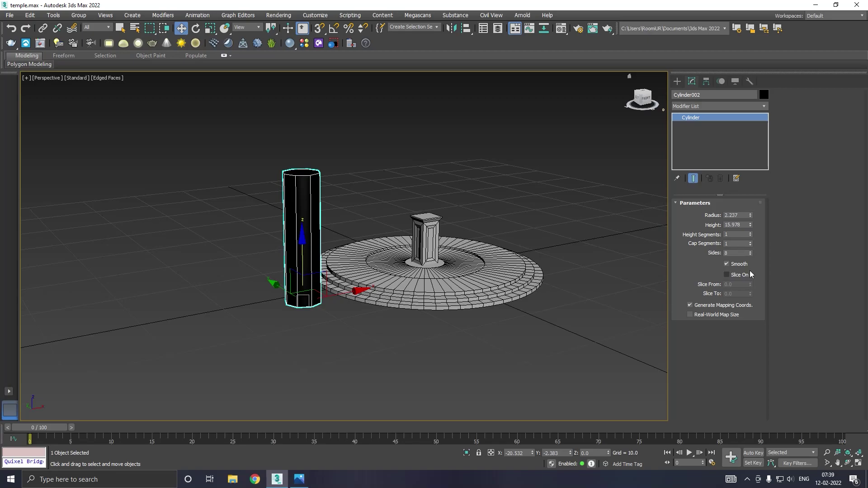
{"action": "left_click", "coordinate": [726, 253]}
{"action": "key", "text": "Return"}
Assign the 01 - Default V-Ray material to the cylinder.
{"action": "key", "text": "m"}
{"action": "left_click", "coordinate": [76, 233]}
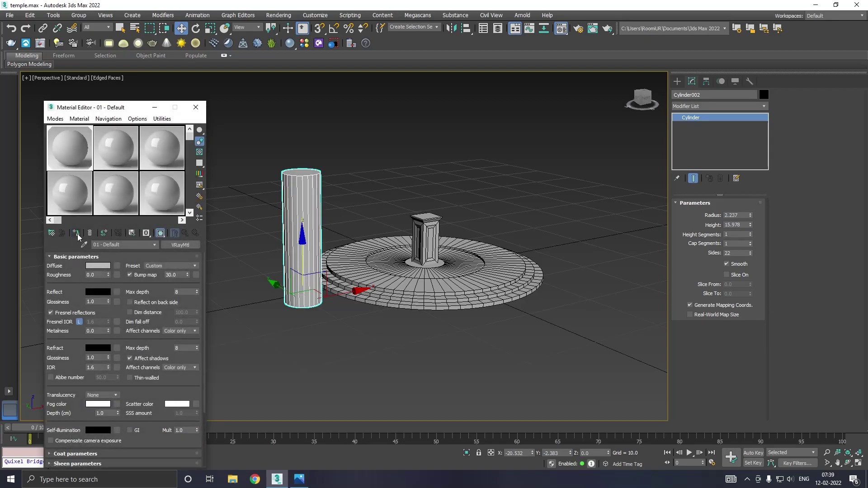
{"action": "key", "text": "m"}
Resize the cylinder to radius 2.036 and height 53.185, and convert it to an editable poly.
{"action": "middle_click_drag", "start_coordinate": [333, 244], "coordinate": [315, 245], "text": "alt"}
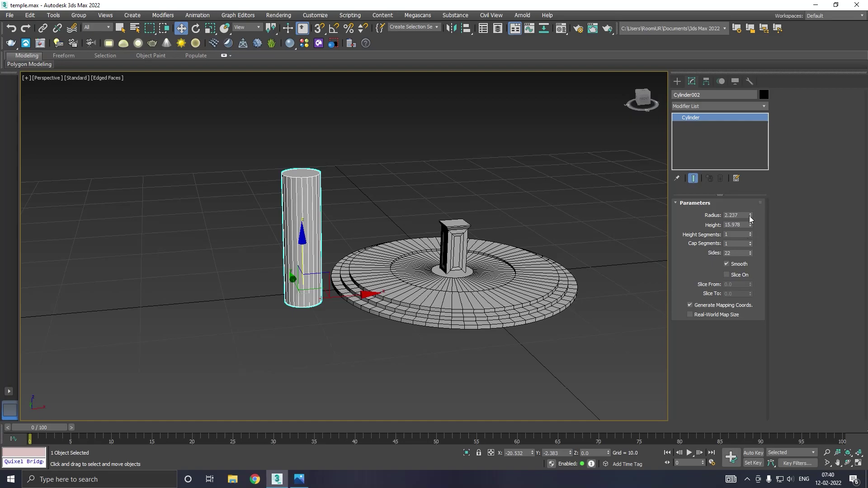
{"action": "left_click_drag", "start_coordinate": [750, 215], "coordinate": [748, 192]}
{"action": "scroll", "coordinate": [392, 345], "scroll_direction": "down", "scroll_amount": 2}
{"action": "scroll", "coordinate": [392, 345], "scroll_direction": "up", "scroll_amount": 2}
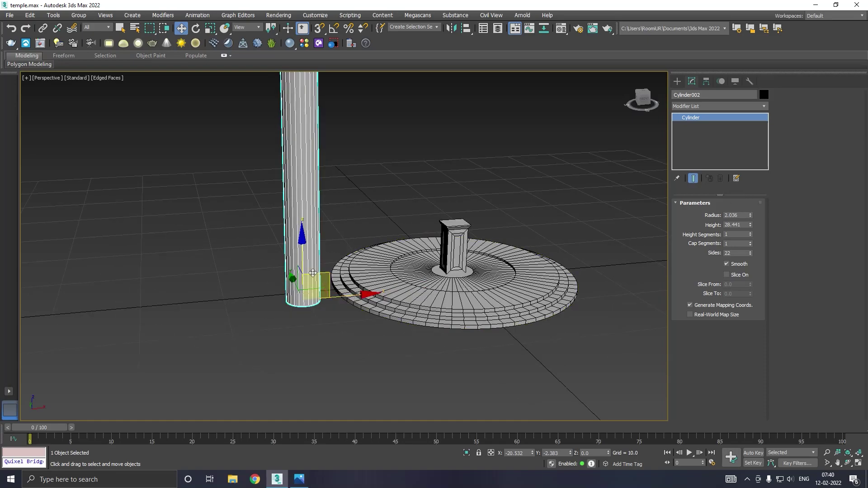
{"action": "scroll", "coordinate": [313, 273], "scroll_direction": "down", "scroll_amount": 2}
{"action": "middle_click_drag", "start_coordinate": [368, 244], "coordinate": [409, 292]}
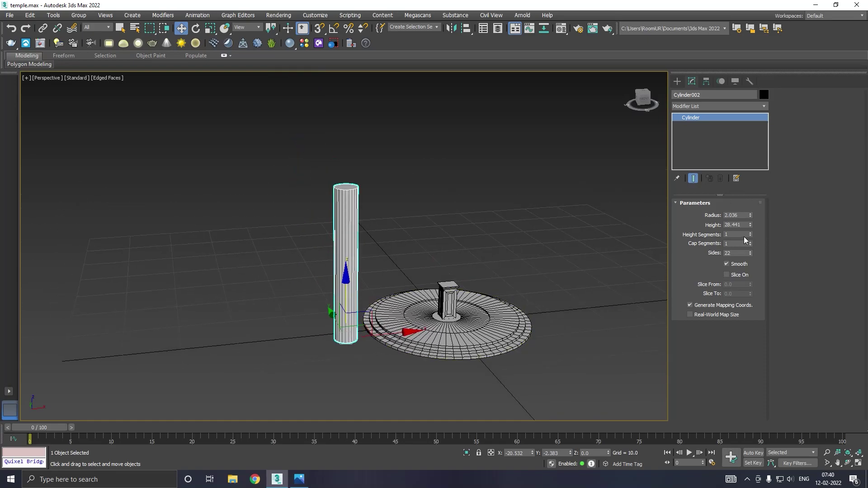
{"action": "left_click_drag", "start_coordinate": [749, 226], "coordinate": [748, 180]}
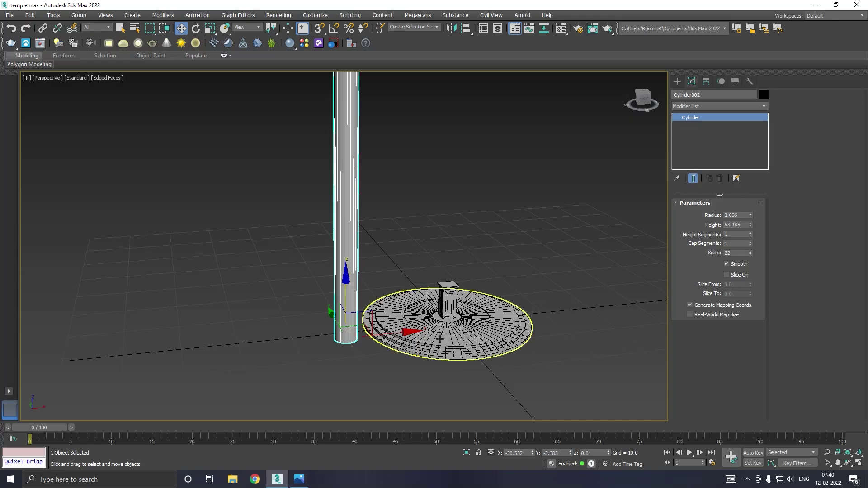
{"action": "scroll", "coordinate": [413, 349], "scroll_direction": "down", "scroll_amount": 2}
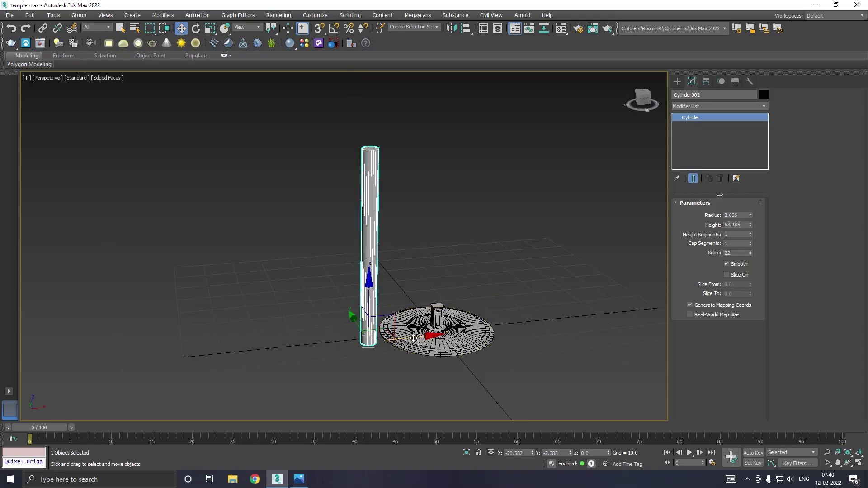
{"action": "right_click", "coordinate": [706, 137]}
{"action": "left_click", "coordinate": [741, 204]}
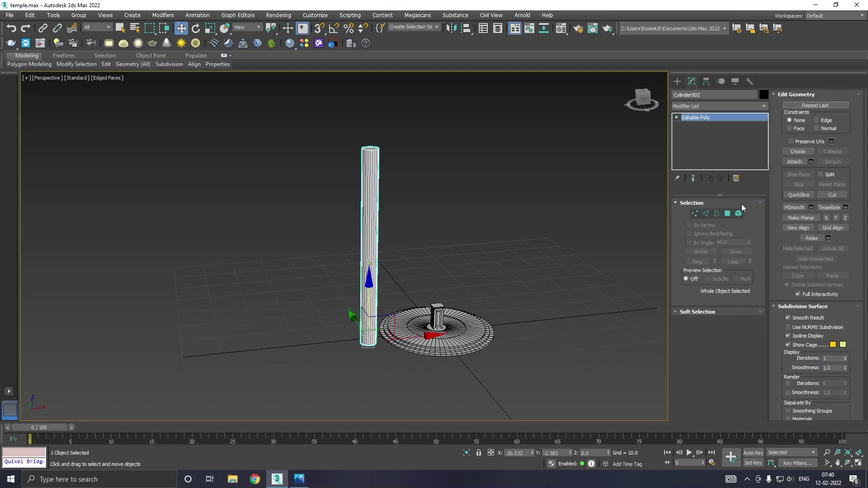
In the Top view, draw a thin box around the column's foot, about 4.67 long, 4.86 wide and 0.23 high.
{"action": "middle_click_drag", "start_coordinate": [447, 292], "coordinate": [451, 281]}
{"action": "key", "text": "t"}
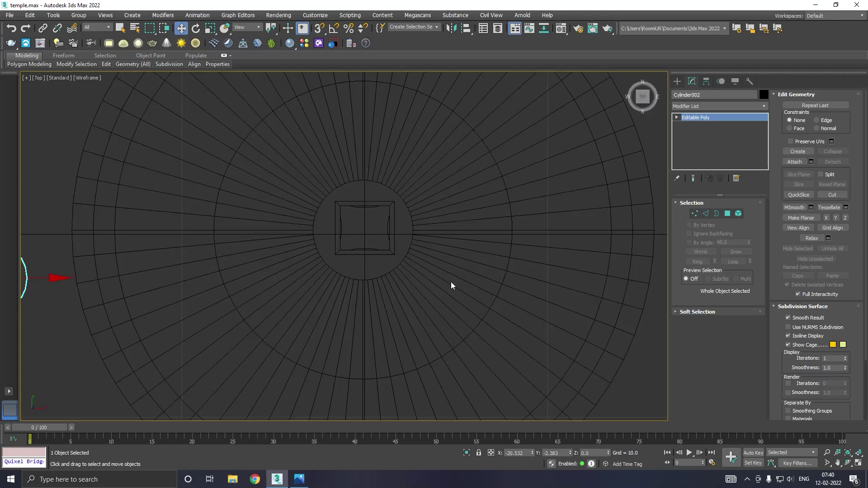
{"action": "scroll", "coordinate": [492, 264], "scroll_direction": "down", "scroll_amount": 3}
{"action": "middle_click_drag", "start_coordinate": [265, 278], "coordinate": [378, 262]}
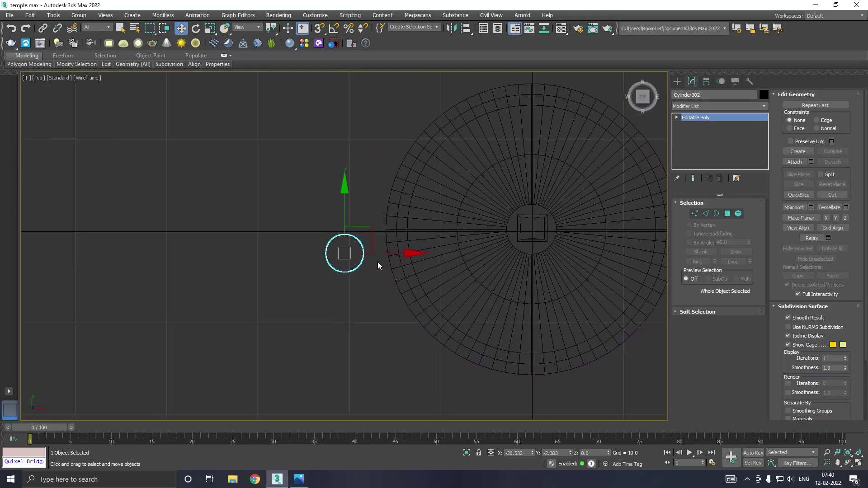
{"action": "scroll", "coordinate": [346, 258], "scroll_direction": "up", "scroll_amount": 2}
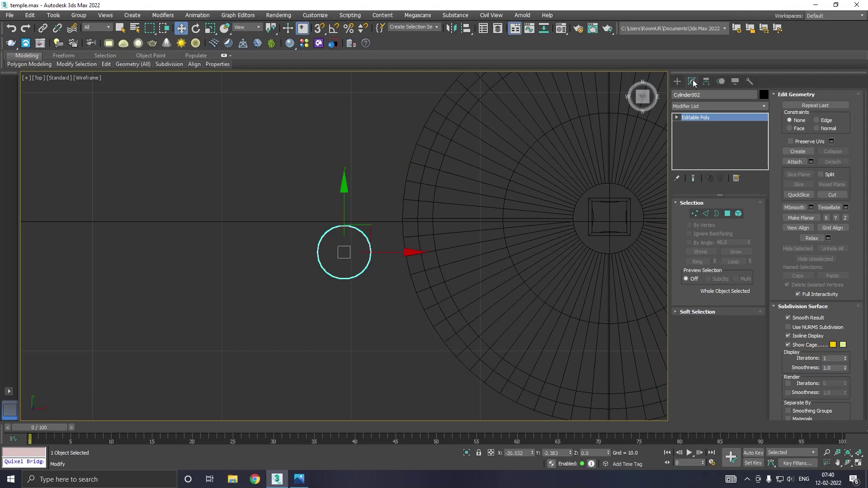
{"action": "left_click", "coordinate": [677, 82]}
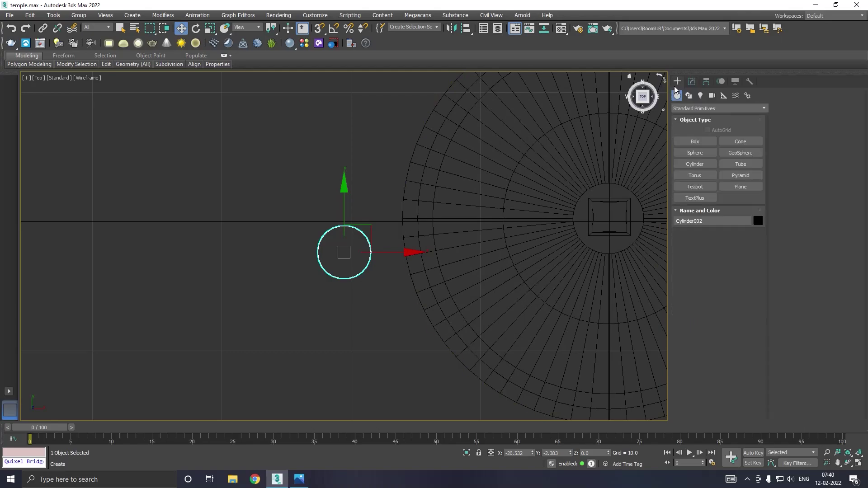
{"action": "left_click", "coordinate": [694, 141]}
{"action": "scroll", "coordinate": [343, 249], "scroll_direction": "up", "scroll_amount": 3}
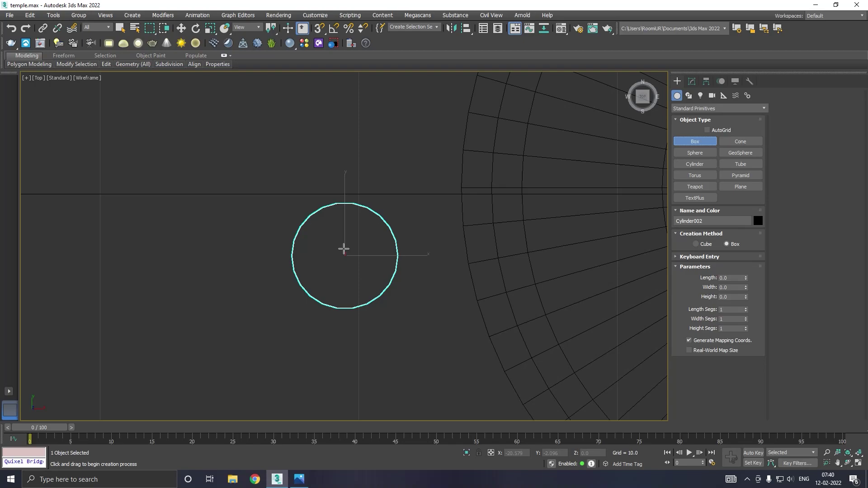
{"action": "left_click_drag", "start_coordinate": [281, 194], "coordinate": [407, 315]}
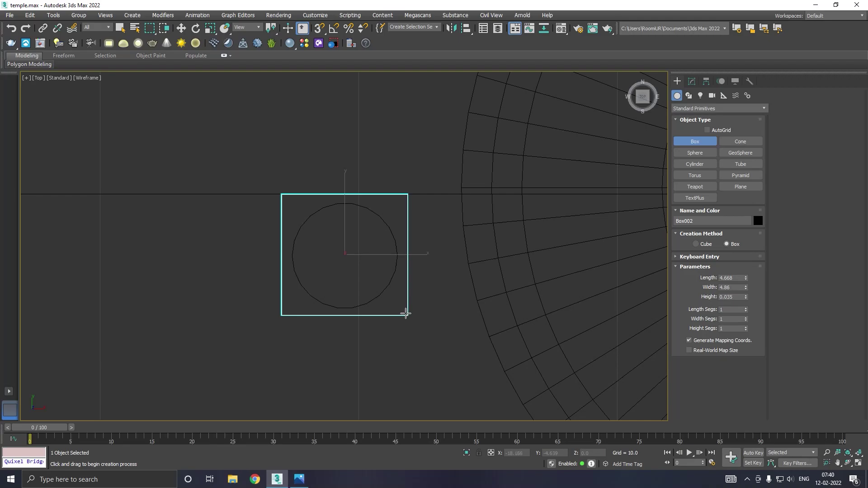
{"action": "key", "text": "w"}
{"action": "key", "text": "p"}
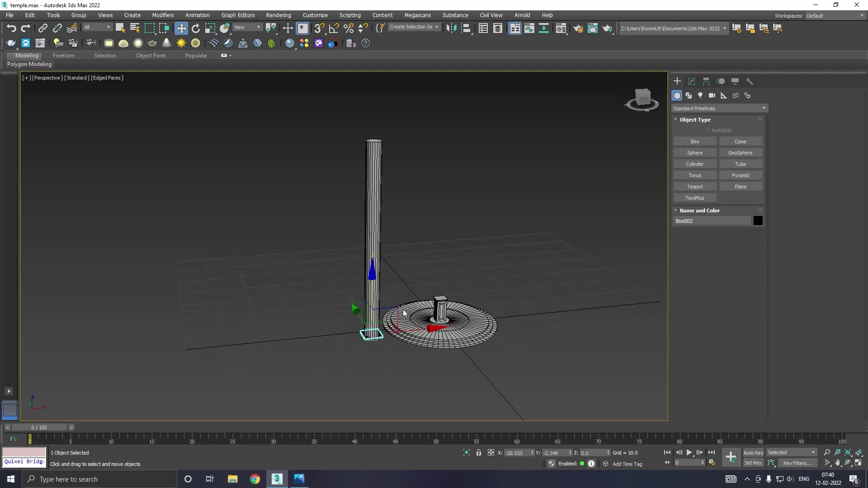
Shift the thin box along Y to -2.485 so it sits centred under the column.
{"action": "scroll", "coordinate": [371, 336], "scroll_direction": "up", "scroll_amount": 10}
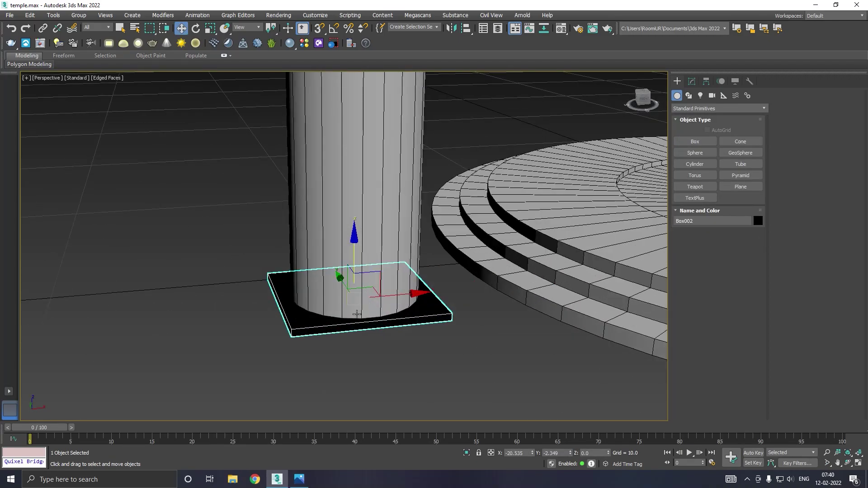
{"action": "middle_click_drag", "start_coordinate": [337, 279], "coordinate": [298, 285], "text": "alt"}
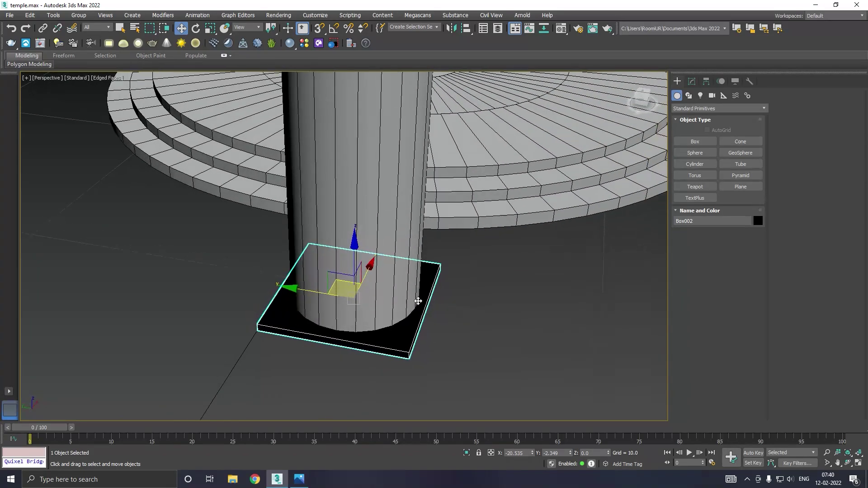
{"action": "left_click_drag", "start_coordinate": [289, 287], "coordinate": [292, 289]}
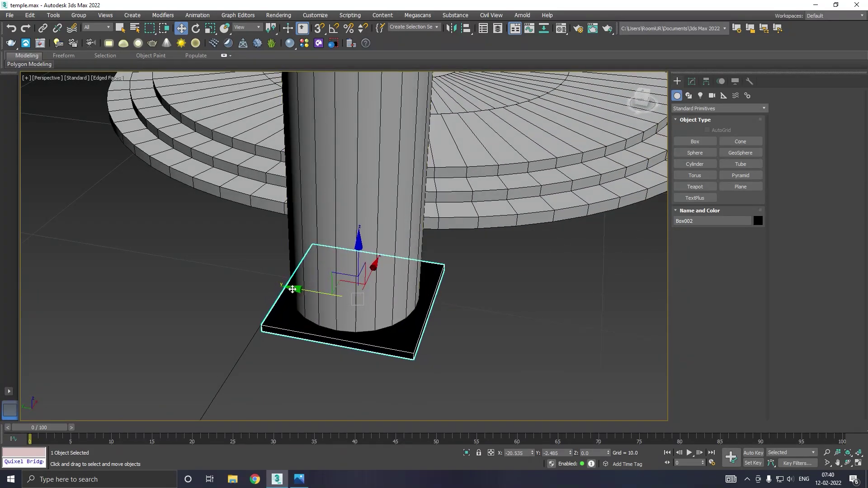
Assign the 01 - Default V-Ray material to the box under the column.
{"action": "key", "text": "m"}
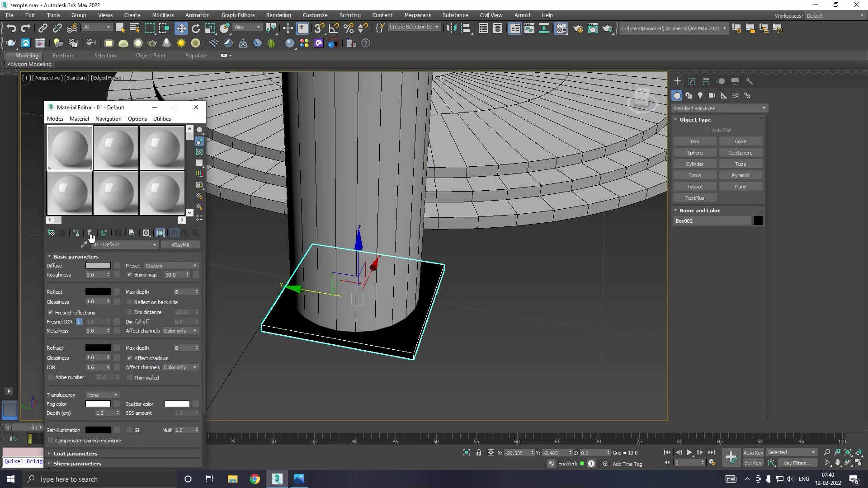
{"action": "left_click", "coordinate": [76, 234]}
{"action": "left_click", "coordinate": [195, 107]}
Set the plinth box's height to 0.587 and scale it uniformly to 115.48 percent.
{"action": "middle_click_drag", "start_coordinate": [379, 262], "coordinate": [406, 264], "text": "alt"}
{"action": "left_click", "coordinate": [691, 82]}
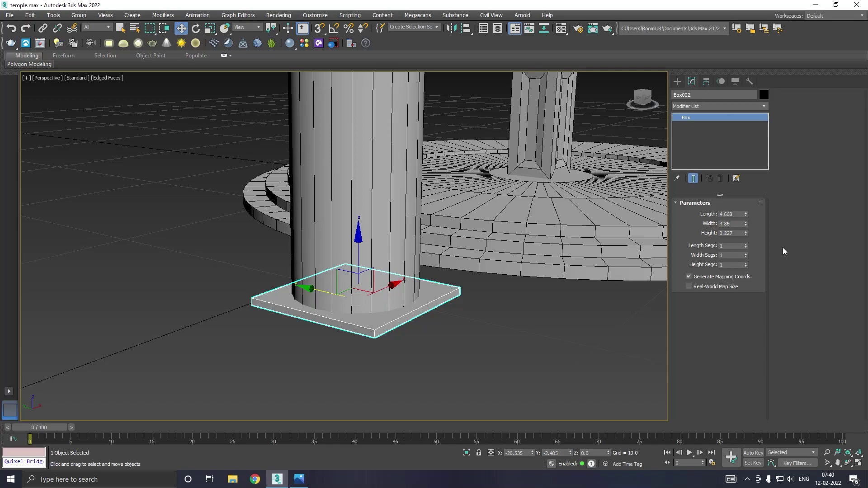
{"action": "left_click_drag", "start_coordinate": [745, 234], "coordinate": [743, 218]}
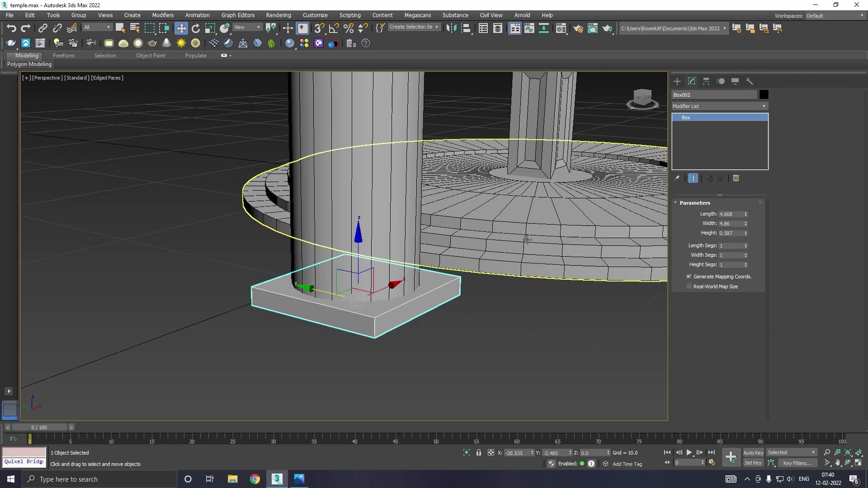
{"action": "key", "text": "r"}
{"action": "left_click_drag", "start_coordinate": [358, 297], "coordinate": [352, 290]}
{"action": "middle_click_drag", "start_coordinate": [397, 281], "coordinate": [368, 286], "text": "alt"}
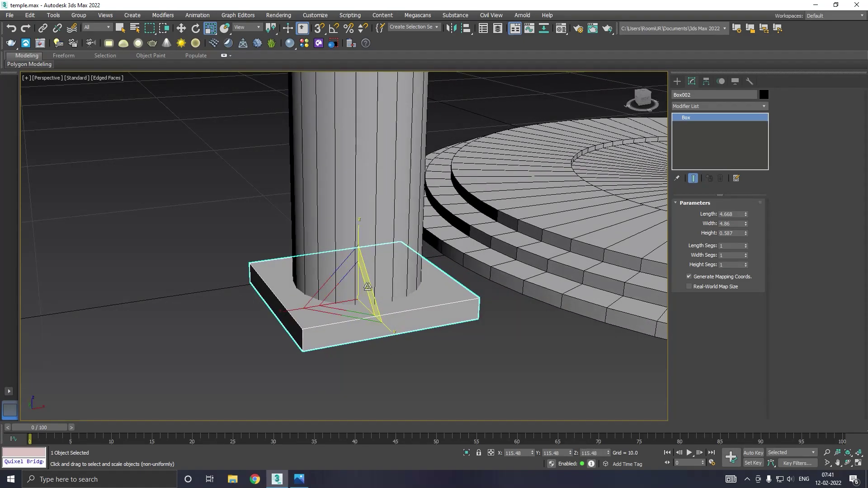
Raise the column cylinder to Z 0.521 so it stands on the plinth box.
{"action": "key", "text": "w"}
{"action": "left_click", "coordinate": [358, 248]}
{"action": "left_click_drag", "start_coordinate": [358, 248], "coordinate": [352, 236]}
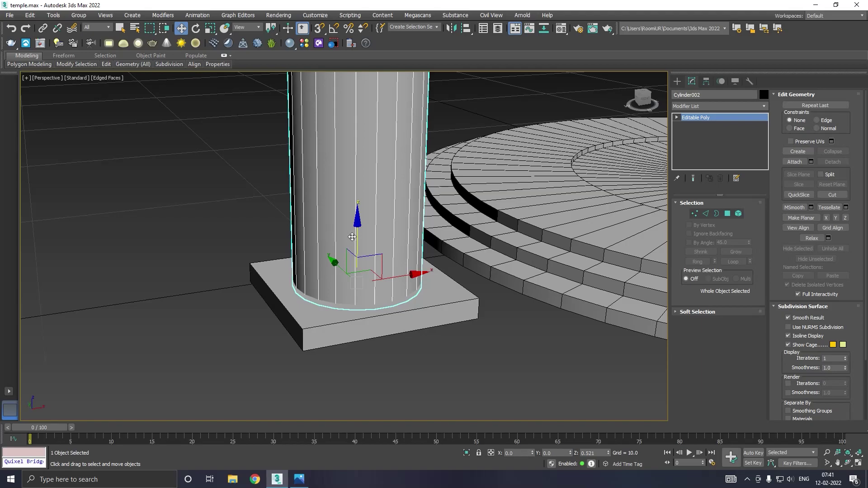
{"action": "scroll", "coordinate": [342, 292], "scroll_direction": "down", "scroll_amount": 10}
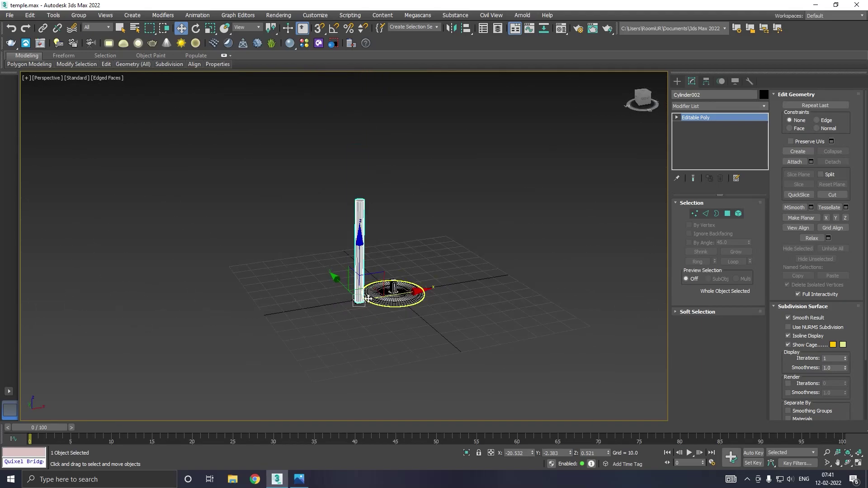
Taper the column by scaling its top ring of vertices down uniformly.
{"action": "left_click", "coordinate": [694, 213]}
{"action": "left_click_drag", "start_coordinate": [321, 197], "coordinate": [385, 217]}
{"action": "scroll", "coordinate": [363, 224], "scroll_direction": "up", "scroll_amount": 4}
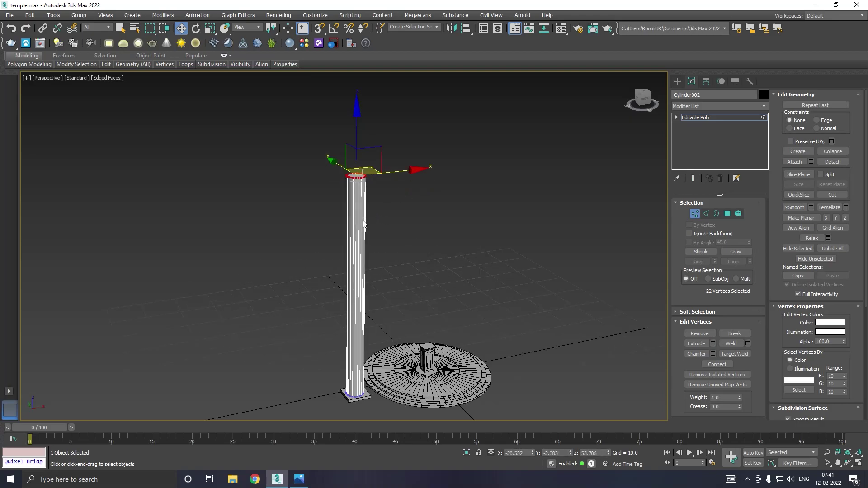
{"action": "key", "text": "r"}
{"action": "left_click_drag", "start_coordinate": [351, 166], "coordinate": [366, 204]}
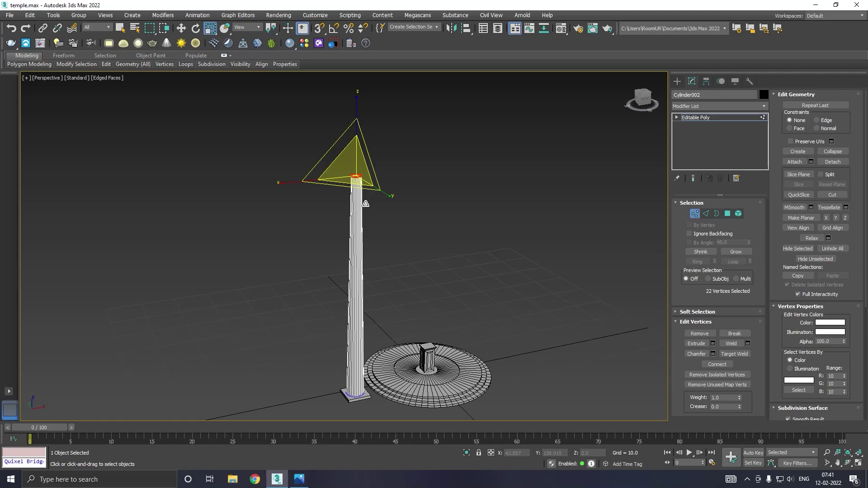
{"action": "key", "text": "w"}
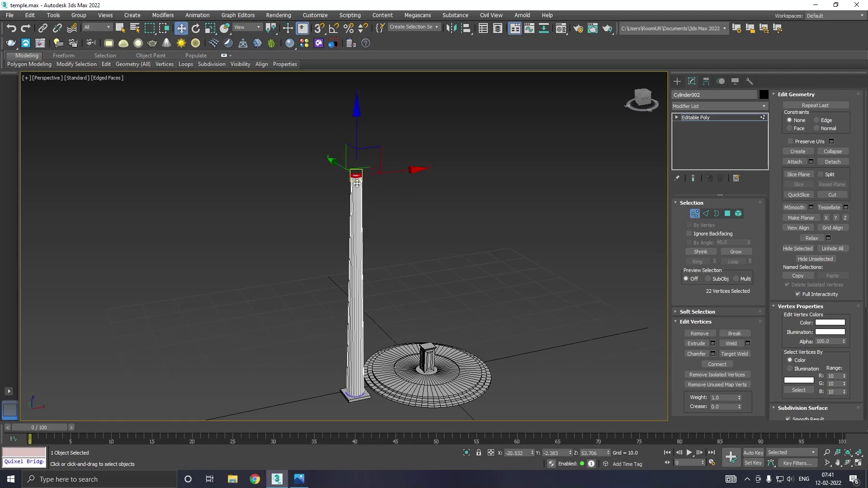
{"action": "left_click", "coordinate": [724, 118]}
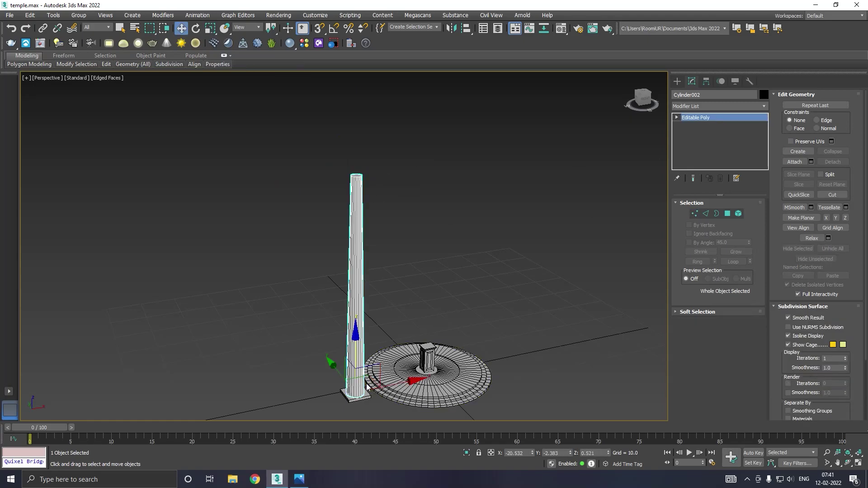
Copy the plinth box up along Z to 53.367 so the duplicate caps the column's top.
{"action": "left_click", "coordinate": [351, 400]}
{"action": "left_click_drag", "start_coordinate": [357, 345], "coordinate": [357, 151], "text": "shift"}
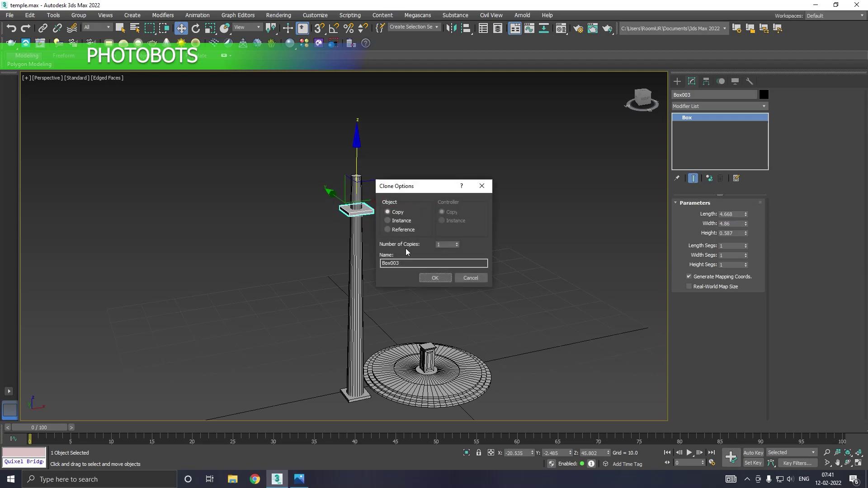
{"action": "left_click", "coordinate": [435, 278]}
{"action": "scroll", "coordinate": [345, 189], "scroll_direction": "up", "scroll_amount": 3}
{"action": "left_click_drag", "start_coordinate": [367, 217], "coordinate": [361, 138]}
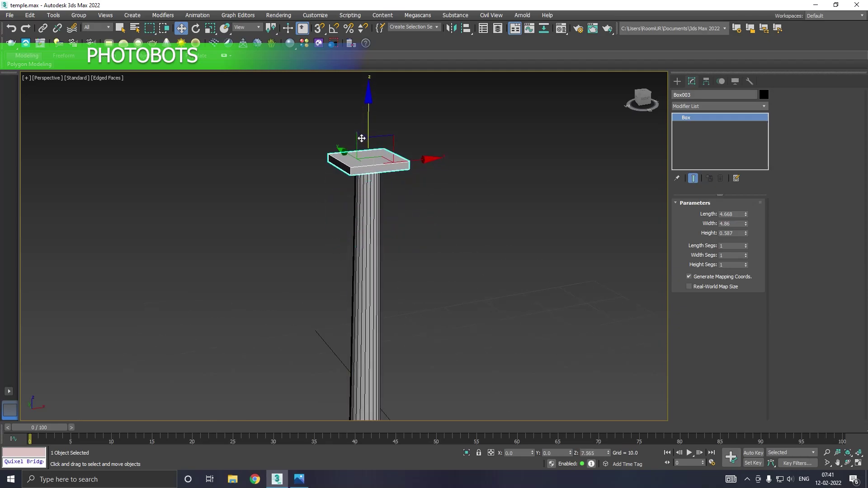
Set the capital box's height to 1.137 and scale it uniformly to 73 percent.
{"action": "scroll", "coordinate": [383, 158], "scroll_direction": "up", "scroll_amount": 3}
{"action": "middle_click_drag", "start_coordinate": [384, 158], "coordinate": [393, 142], "text": "alt"}
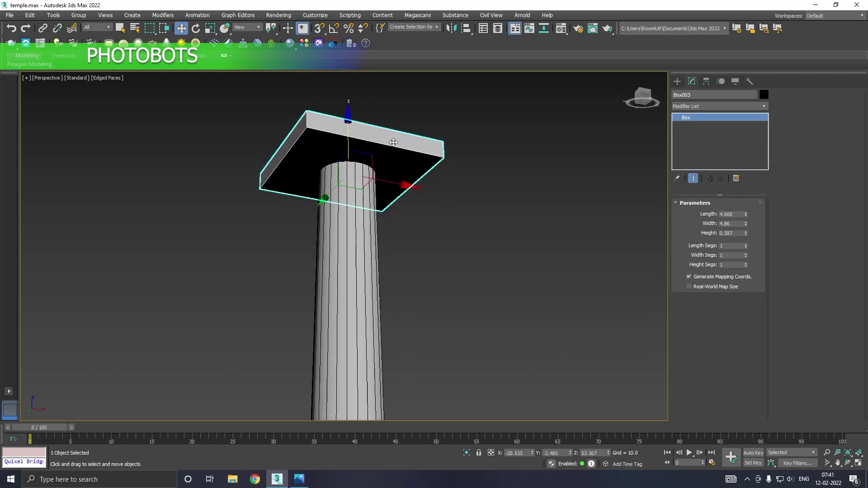
{"action": "left_click_drag", "start_coordinate": [745, 234], "coordinate": [741, 204]}
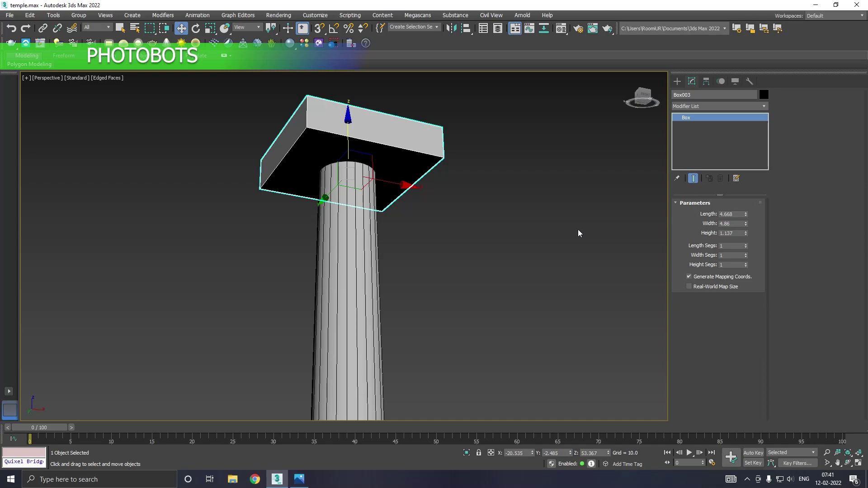
{"action": "key", "text": "r"}
{"action": "left_click_drag", "start_coordinate": [334, 179], "coordinate": [340, 193]}
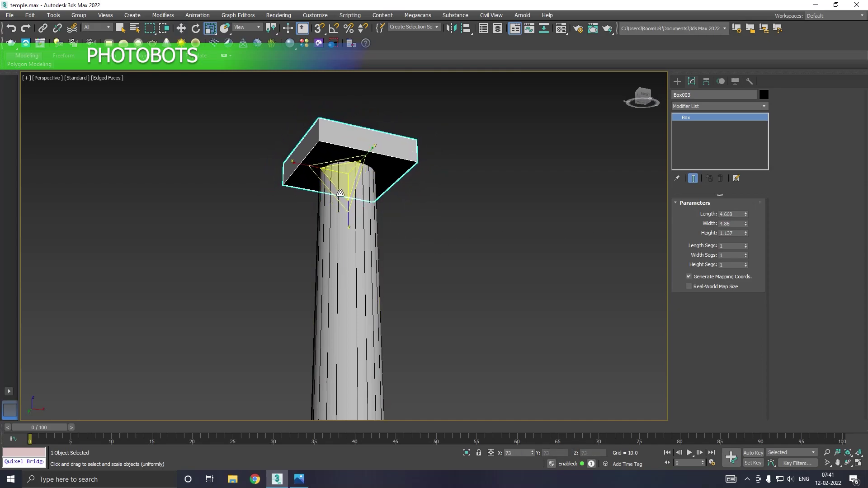
{"action": "key", "text": "w"}
{"action": "scroll", "coordinate": [313, 213], "scroll_direction": "down", "scroll_amount": 3}
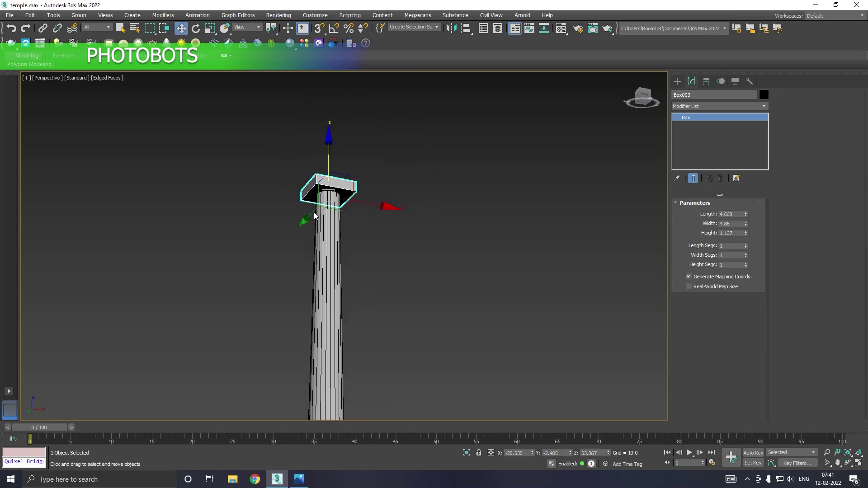
Enlarge the length and width of the plinth box under the column so it extends further around the shaft.
{"action": "scroll", "coordinate": [313, 213], "scroll_direction": "down", "scroll_amount": 5}
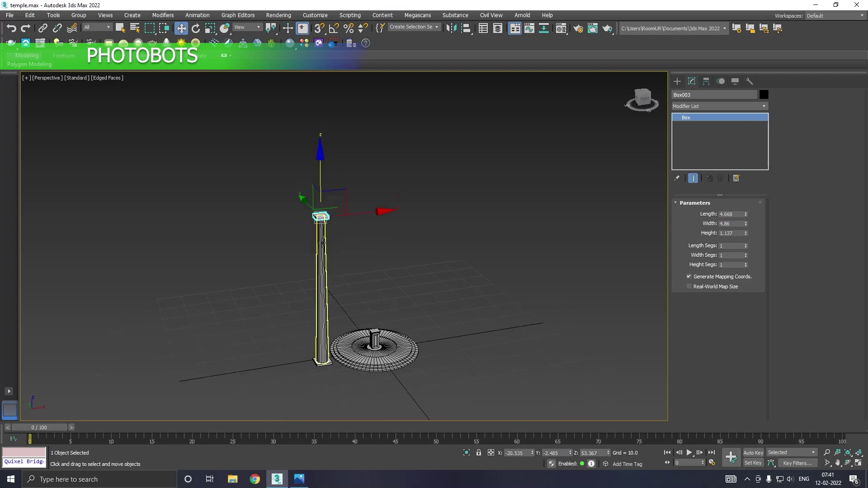
{"action": "scroll", "coordinate": [319, 368], "scroll_direction": "up", "scroll_amount": 6}
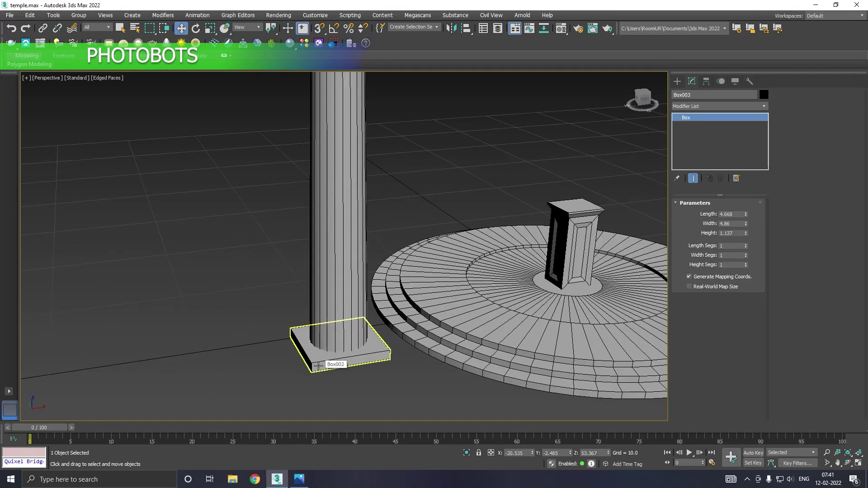
{"action": "left_click", "coordinate": [318, 366]}
{"action": "scroll", "coordinate": [318, 366], "scroll_direction": "up", "scroll_amount": 2}
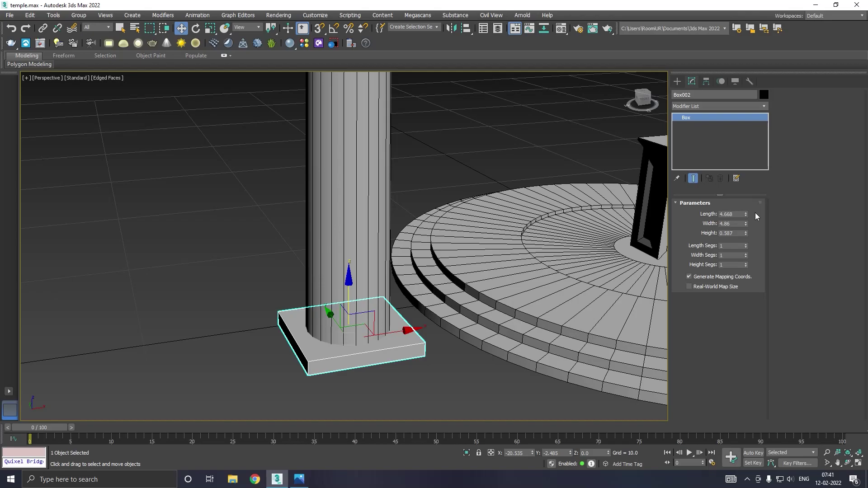
{"action": "mouse_move", "coordinate": [744, 214]}
{"action": "left_mouse_down"}
{"action": "mouse_move", "coordinate": [746, 205]}
{"action": "mouse_move", "coordinate": [746, 218]}
{"action": "left_mouse_up"}
Insert an edge loop around the column just above its base and select the ring of polygons beneath it.
{"action": "left_click", "coordinate": [352, 246]}
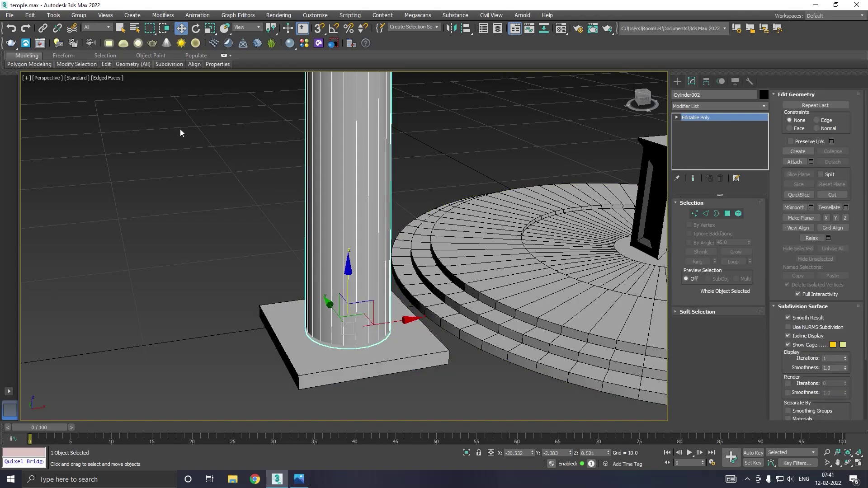
{"action": "left_click", "coordinate": [179, 88]}
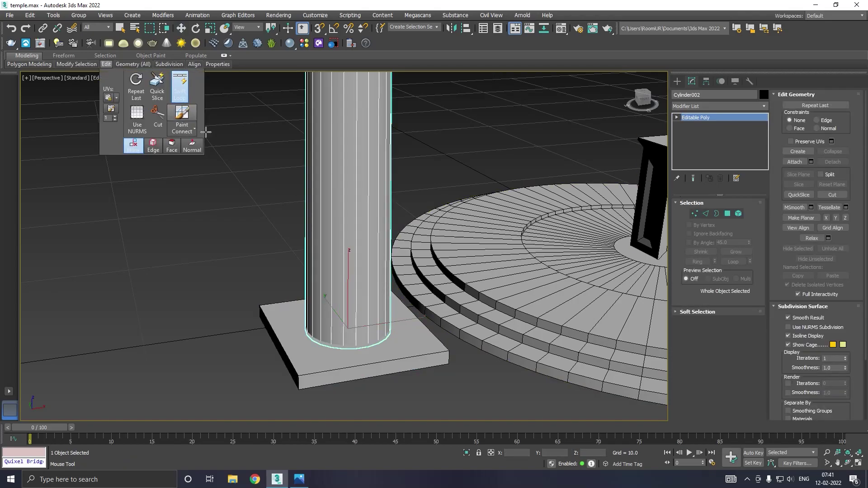
{"action": "left_click", "coordinate": [337, 330]}
{"action": "right_click", "coordinate": [425, 315]}
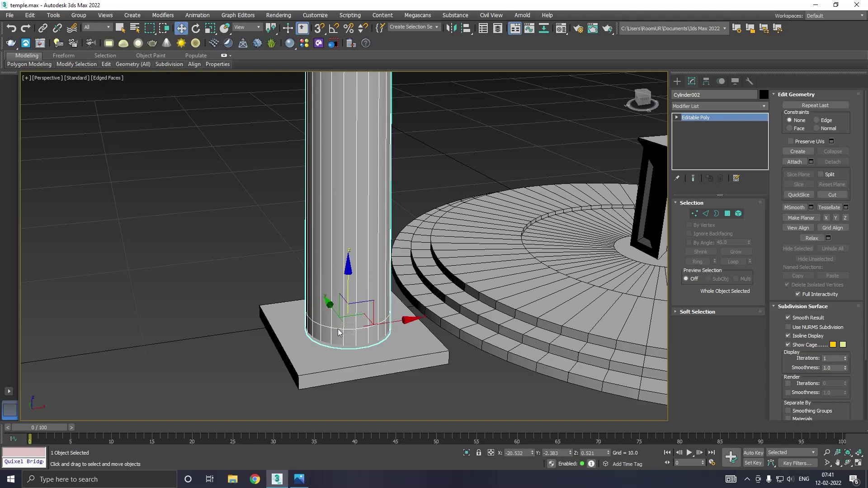
{"action": "left_click", "coordinate": [727, 213]}
{"action": "left_click", "coordinate": [357, 333]}
{"action": "left_click", "coordinate": [338, 338], "text": "ctrl"}
{"action": "left_click", "coordinate": [338, 338], "text": "shift"}
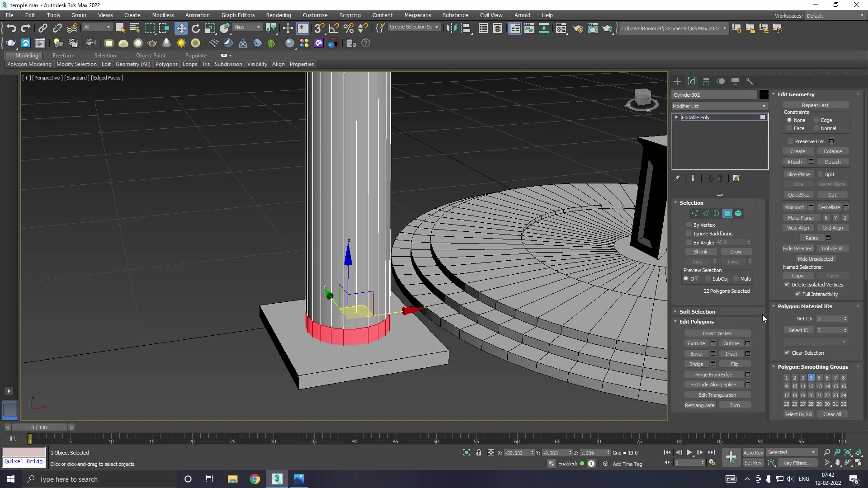
Try scaling the selected base ring up uniformly, and undo the scaling.
{"action": "key", "text": "r"}
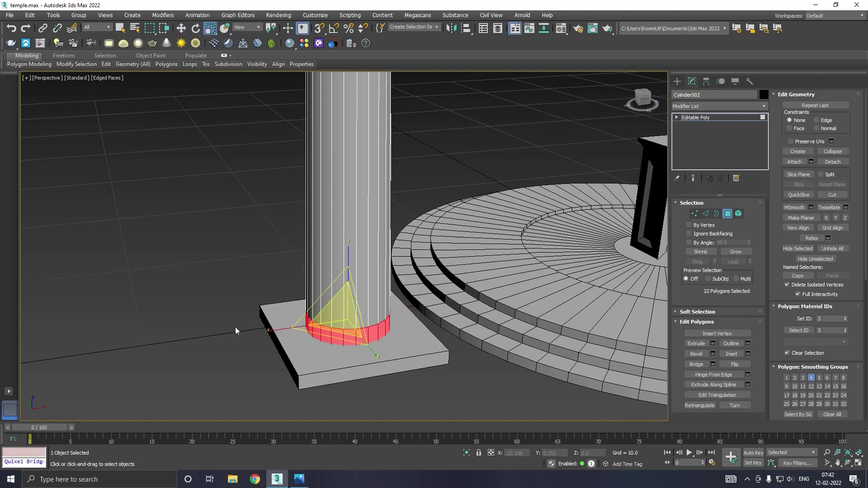
{"action": "left_click_drag", "start_coordinate": [331, 320], "coordinate": [331, 308]}
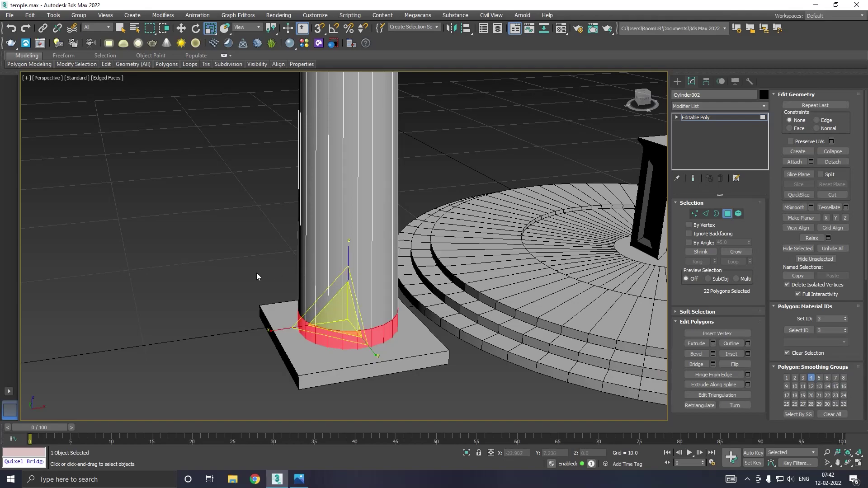
{"action": "left_click", "coordinate": [9, 28]}
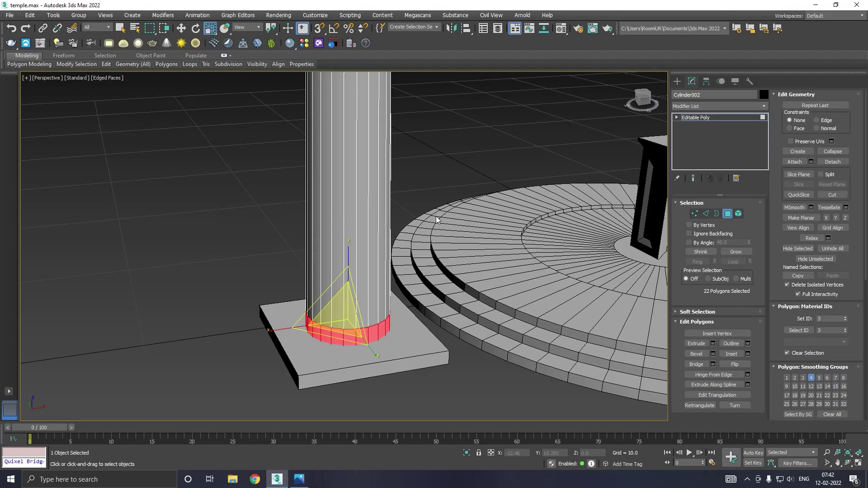
Extrude the selected base ring outward by local normal with a height of 0.383.
{"action": "left_click", "coordinate": [713, 344]}
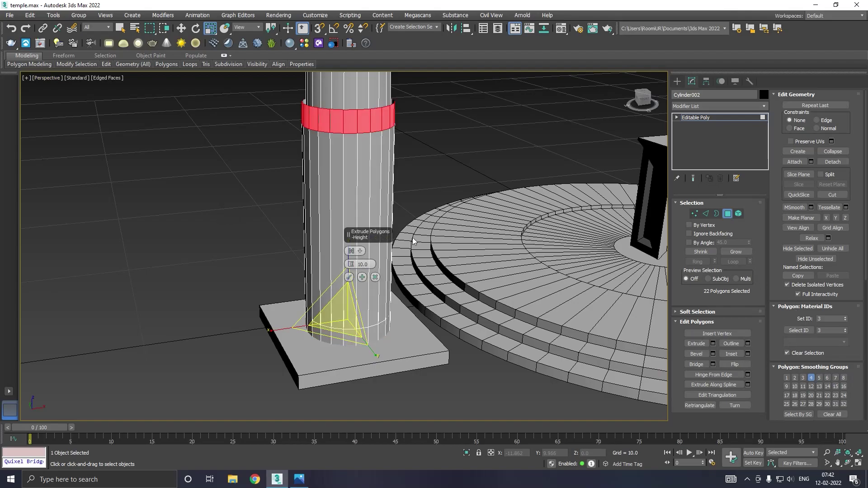
{"action": "left_click", "coordinate": [353, 252]}
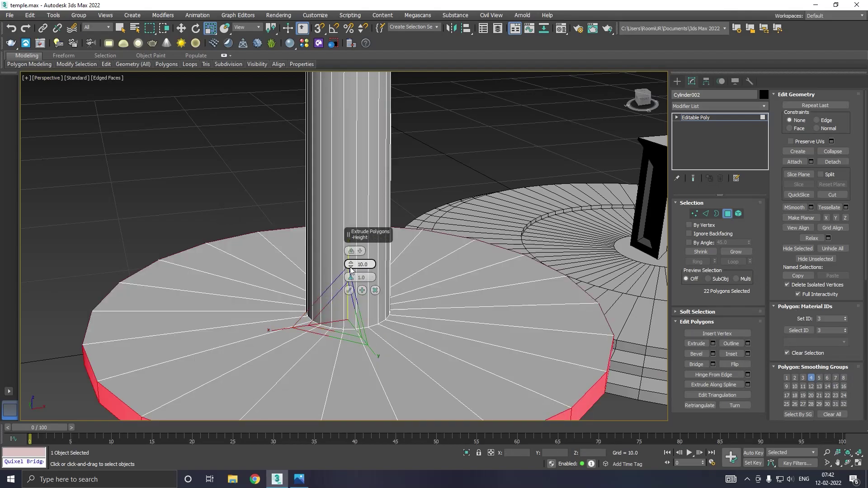
{"action": "left_click_drag", "start_coordinate": [350, 266], "coordinate": [361, 304]}
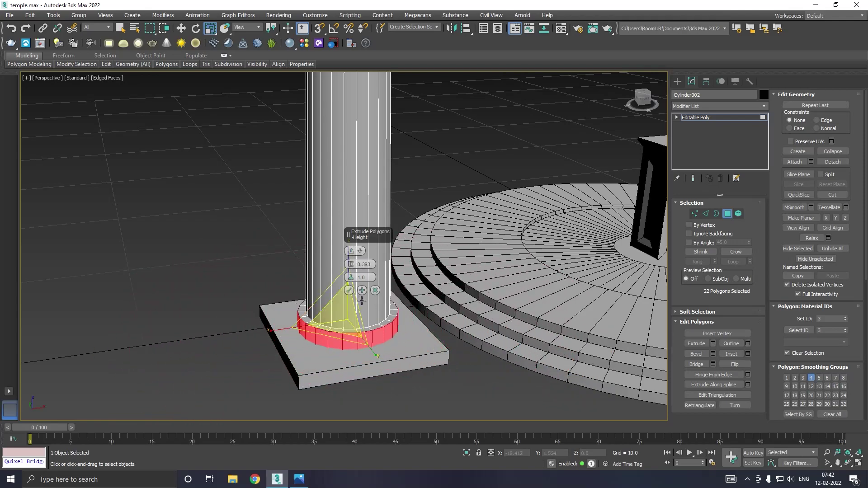
{"action": "left_click", "coordinate": [348, 290]}
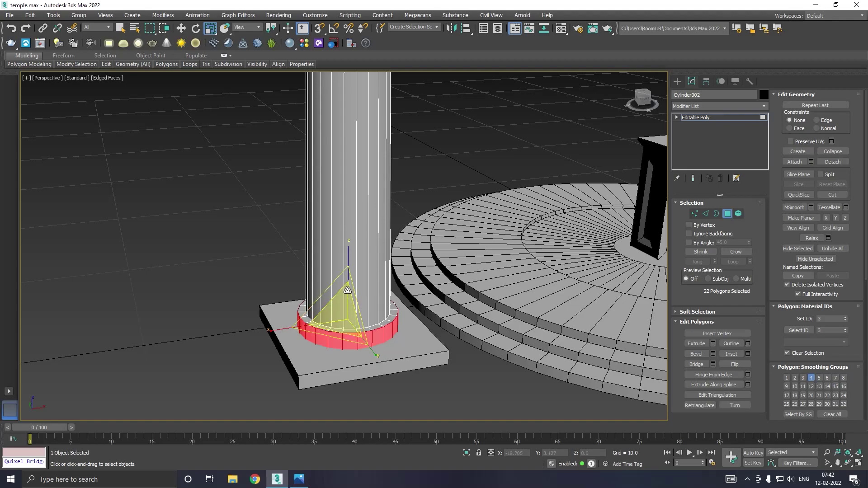
Raise the edge loop where the shaft meets the extruded base ring to Z 2.613, forming a sloped collar.
{"action": "key", "text": "w"}
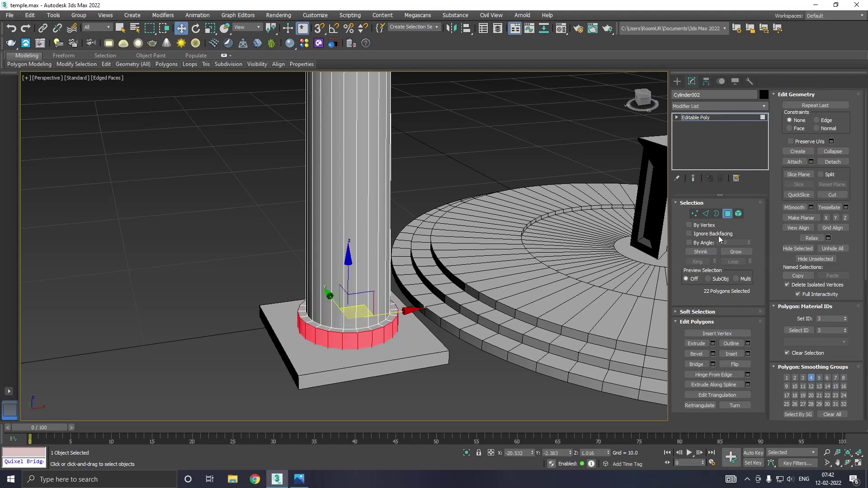
{"action": "left_click", "coordinate": [705, 213]}
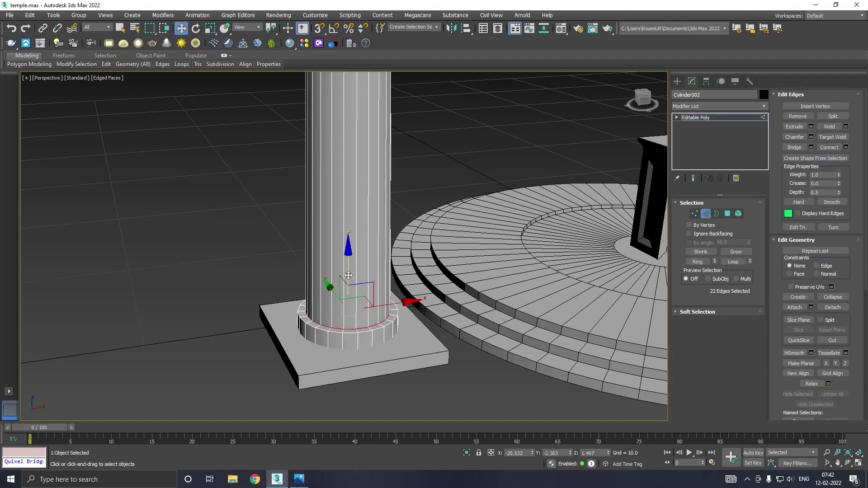
{"action": "left_click_drag", "start_coordinate": [348, 274], "coordinate": [345, 253]}
Select the whole column element and auto-smooth its polygons with a threshold of 45.
{"action": "scroll", "coordinate": [636, 251], "scroll_direction": "down", "scroll_amount": 4}
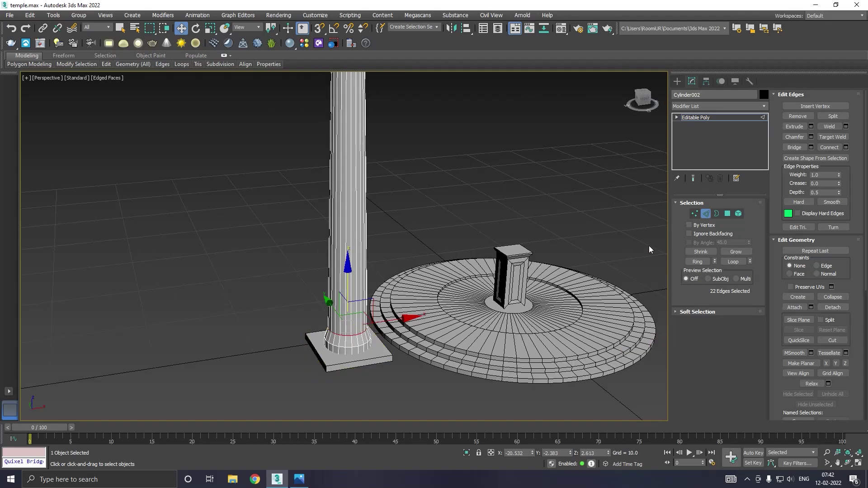
{"action": "left_click", "coordinate": [738, 214]}
{"action": "left_click", "coordinate": [361, 201]}
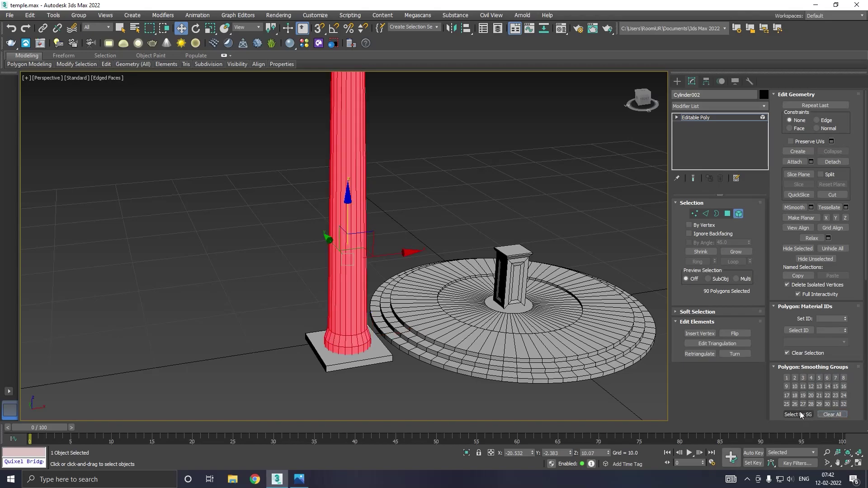
{"action": "scroll", "coordinate": [799, 412], "scroll_direction": "down", "scroll_amount": 1}
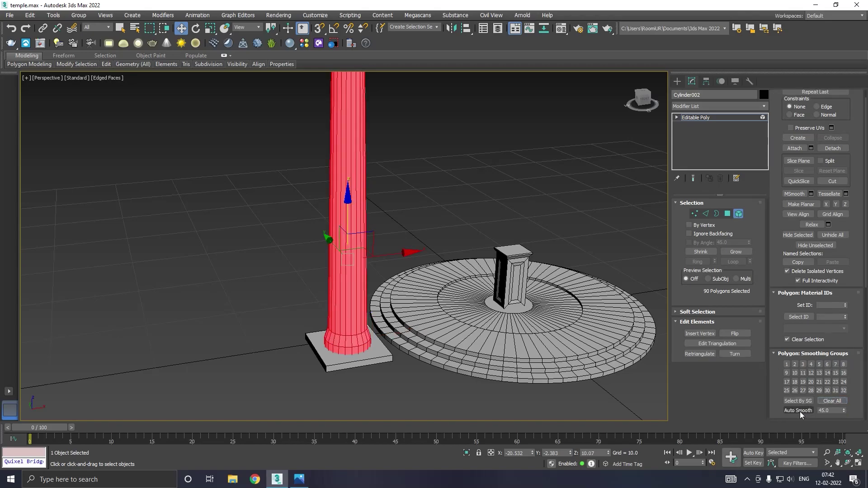
Attach the plinth box and the capital box to the column so they form one object.
{"action": "left_click", "coordinate": [701, 118]}
{"action": "left_click", "coordinate": [794, 149]}
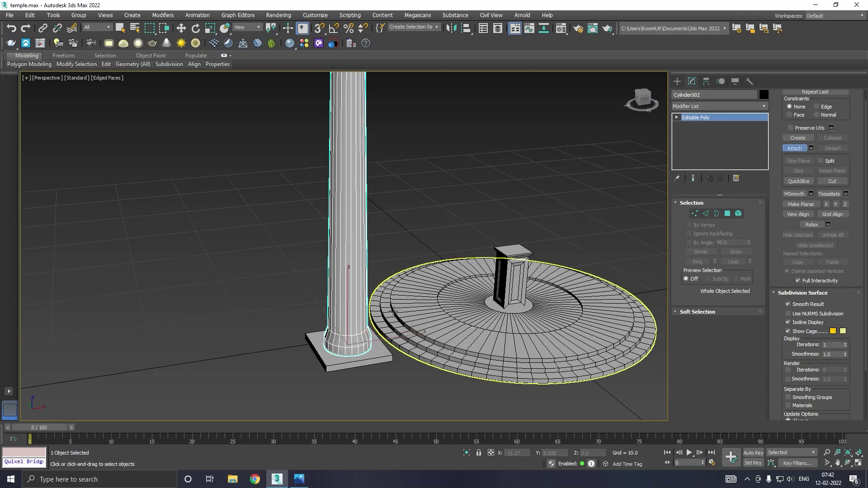
{"action": "left_click", "coordinate": [335, 364]}
{"action": "scroll", "coordinate": [334, 366], "scroll_direction": "down", "scroll_amount": 2}
{"action": "scroll", "coordinate": [335, 365], "scroll_direction": "down", "scroll_amount": 2}
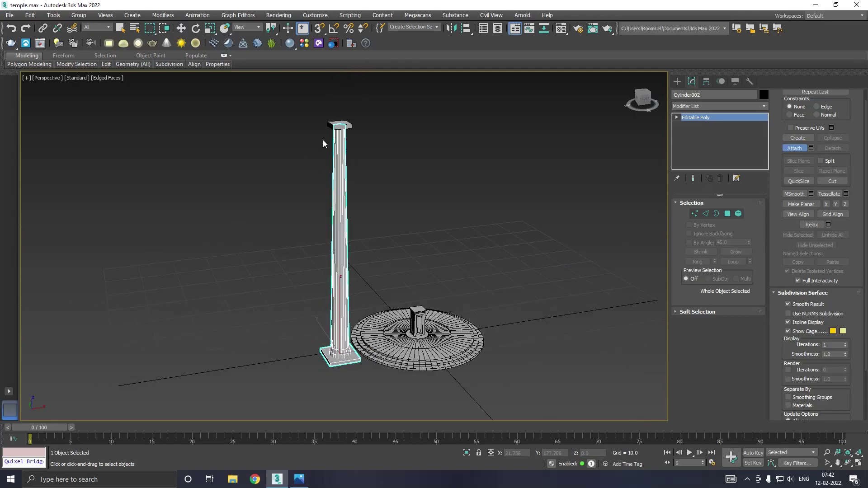
{"action": "left_click", "coordinate": [348, 126]}
{"action": "key", "text": "w"}
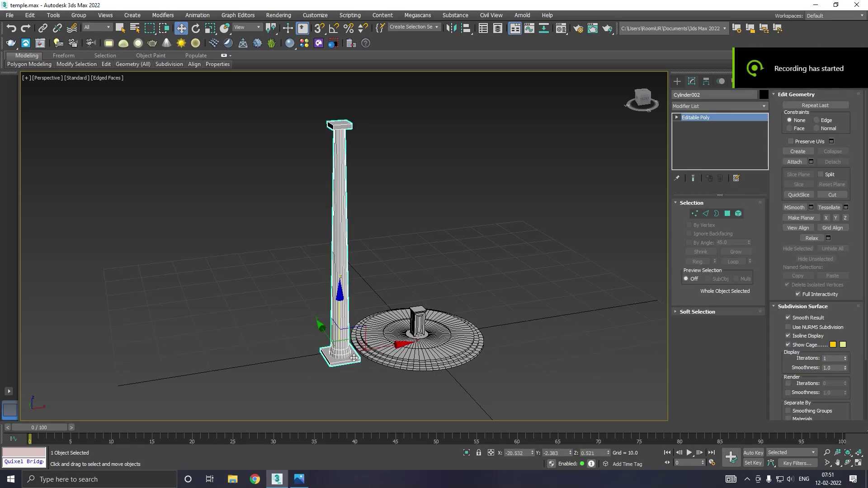
Scale the complete column uniformly down to 44.957 percent.
{"action": "key", "text": "r"}
{"action": "mouse_move", "coordinate": [352, 350]}
{"action": "left_mouse_down"}
{"action": "mouse_move", "coordinate": [335, 367]}
{"action": "mouse_move", "coordinate": [338, 356]}
{"action": "left_mouse_up"}
{"action": "scroll", "coordinate": [336, 367], "scroll_direction": "up", "scroll_amount": 2}
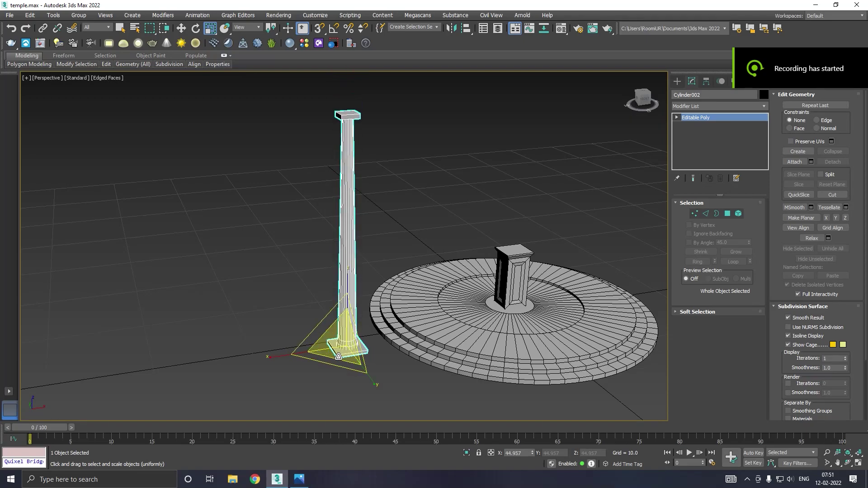
Clone the column along the Y axis as four copies spaced about 24.5 units apart, forming a row of five columns.
{"action": "key", "text": "w"}
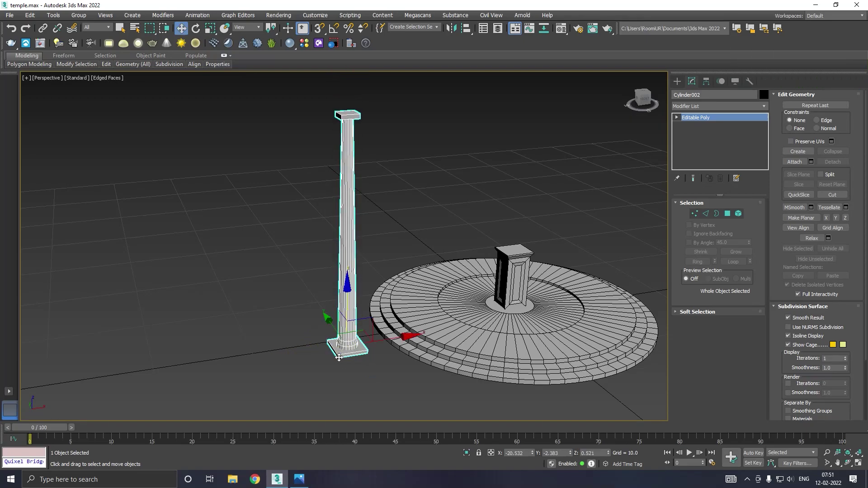
{"action": "left_click_drag", "start_coordinate": [323, 325], "coordinate": [300, 250], "text": "shift"}
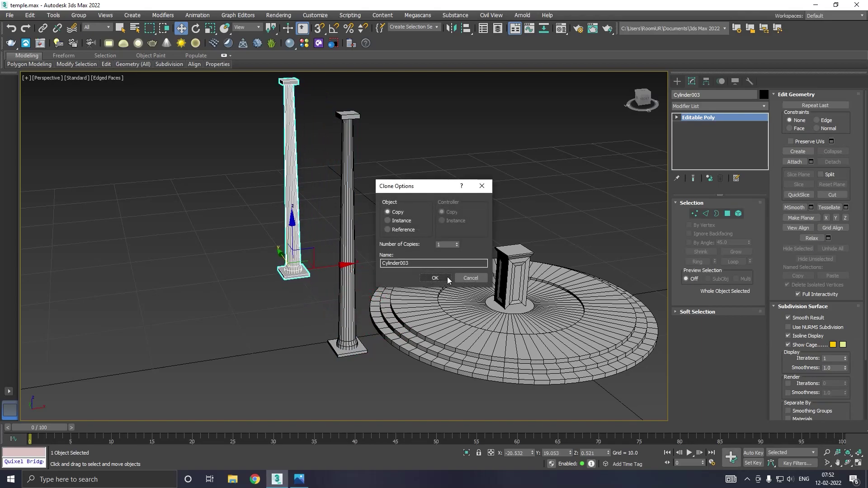
{"action": "left_click", "coordinate": [465, 278]}
{"action": "mouse_move", "coordinate": [389, 276]}
{"action": "middle_mouse_down", "text": "alt"}
{"action": "mouse_move", "coordinate": [428, 286]}
{"action": "mouse_move", "coordinate": [308, 322]}
{"action": "middle_mouse_up", "text": "alt"}
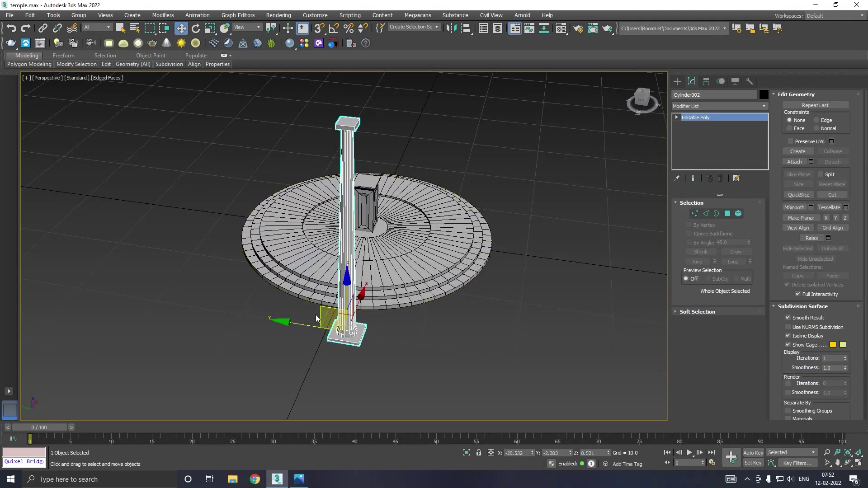
{"action": "left_click_drag", "start_coordinate": [302, 325], "coordinate": [105, 292], "text": "shift"}
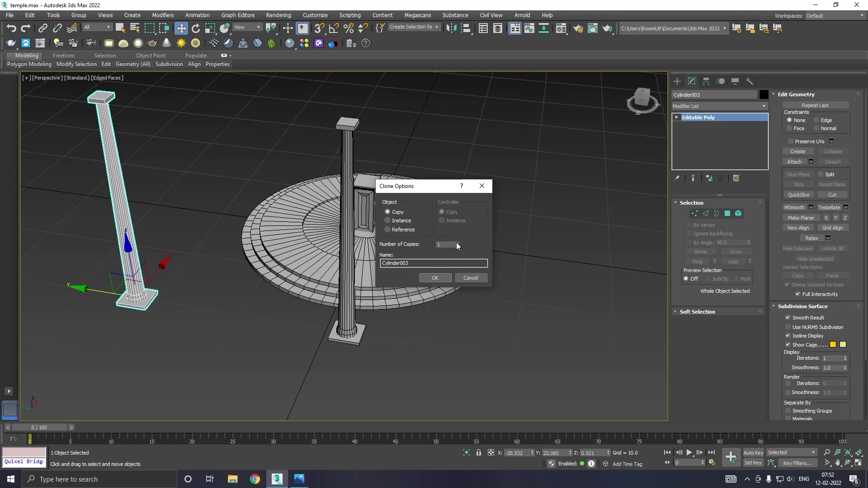
{"action": "left_click", "coordinate": [441, 277]}
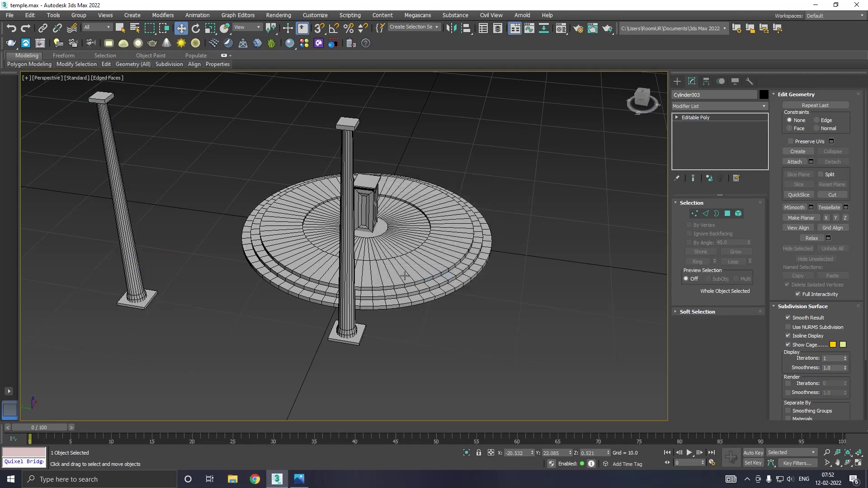
In the Left view, create a box beam spanning the tops of all five columns, about 2.5 long, 99.6 wide and 4.1 high.
{"action": "scroll", "coordinate": [366, 282], "scroll_direction": "down", "scroll_amount": 5}
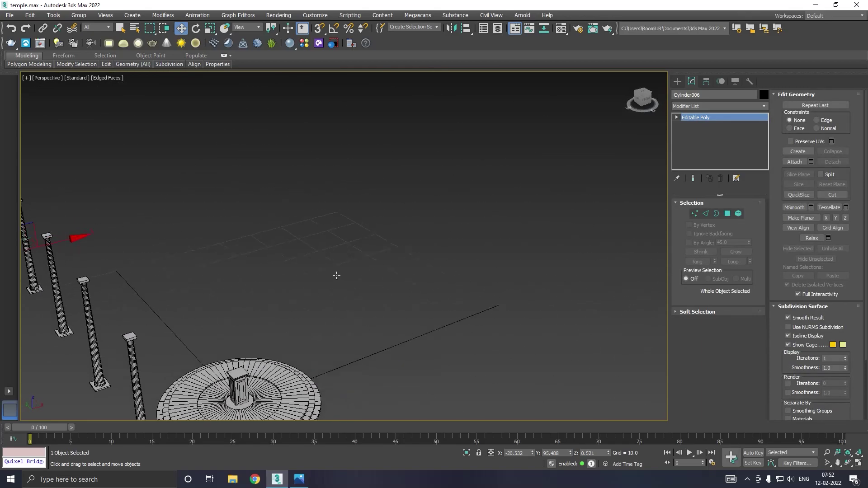
{"action": "middle_click_drag", "start_coordinate": [387, 273], "coordinate": [322, 222], "text": "alt"}
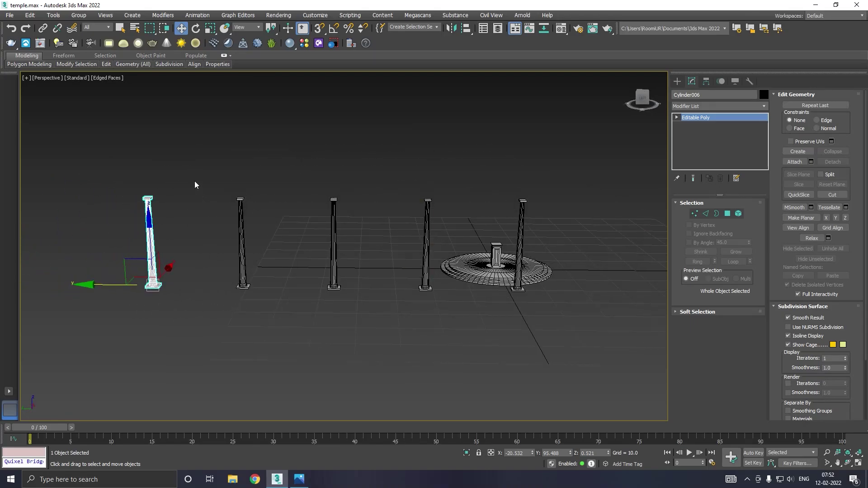
{"action": "key", "text": "f"}
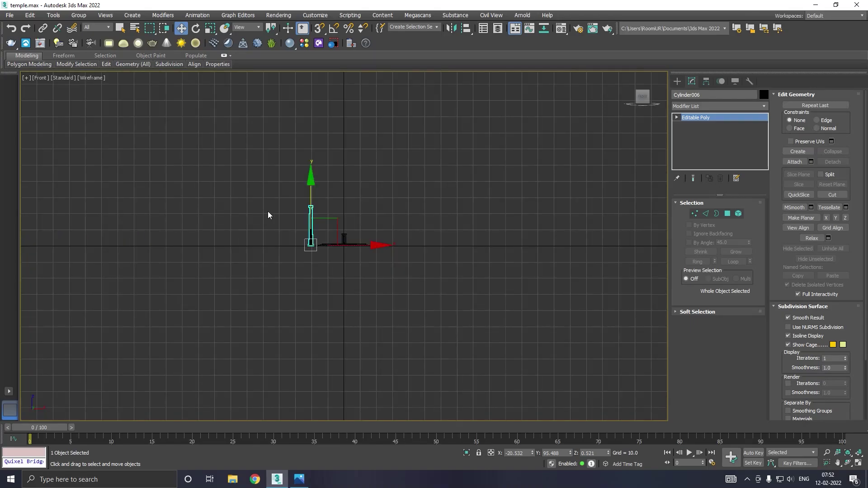
{"action": "key", "text": "l"}
{"action": "left_click", "coordinate": [197, 120]}
{"action": "scroll", "coordinate": [197, 120], "scroll_direction": "up", "scroll_amount": 8}
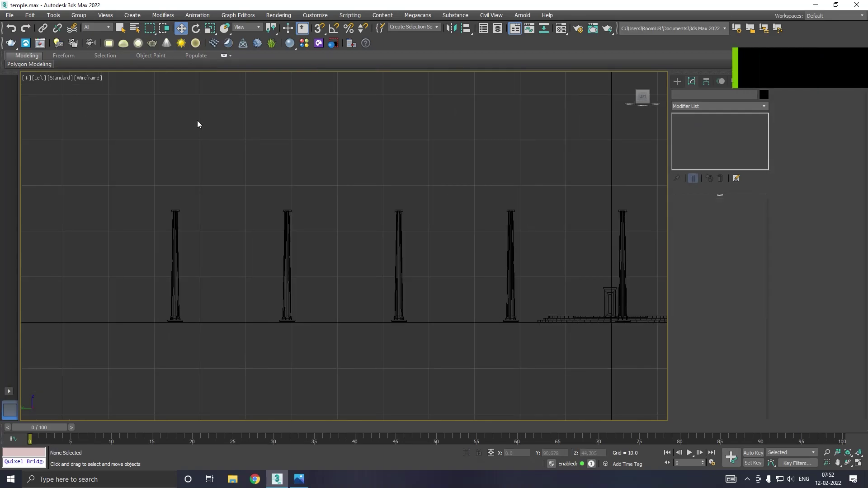
{"action": "middle_click_drag", "start_coordinate": [267, 267], "coordinate": [202, 299]}
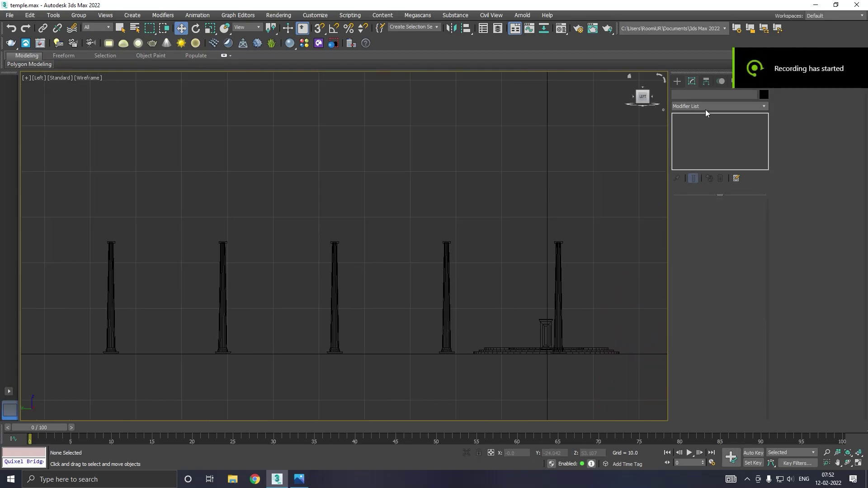
{"action": "left_click", "coordinate": [677, 82]}
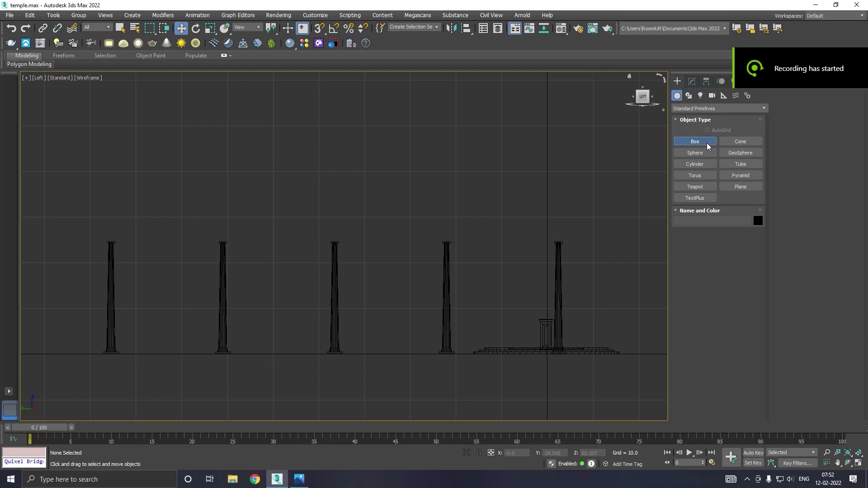
{"action": "left_click", "coordinate": [694, 142]}
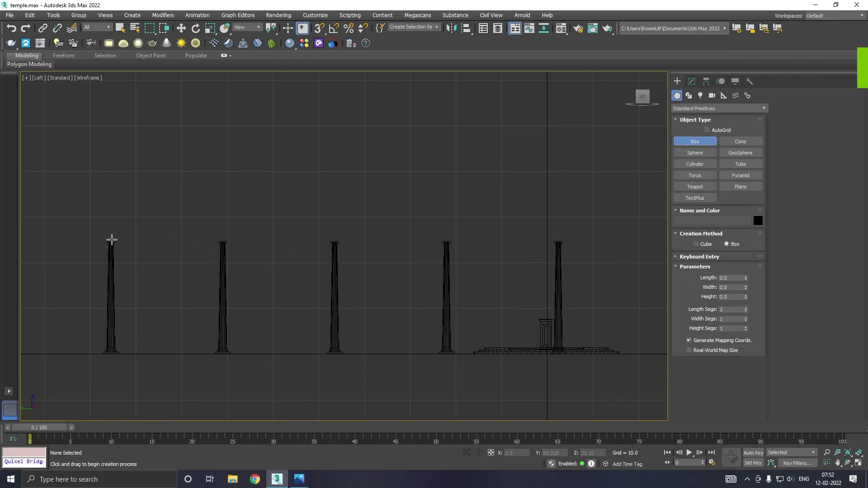
{"action": "left_click_drag", "start_coordinate": [107, 241], "coordinate": [562, 229]}
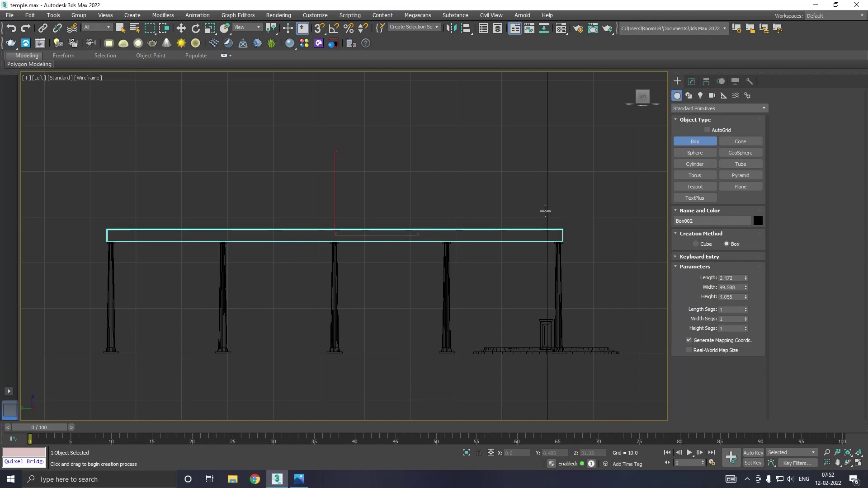
{"action": "key", "text": "w"}
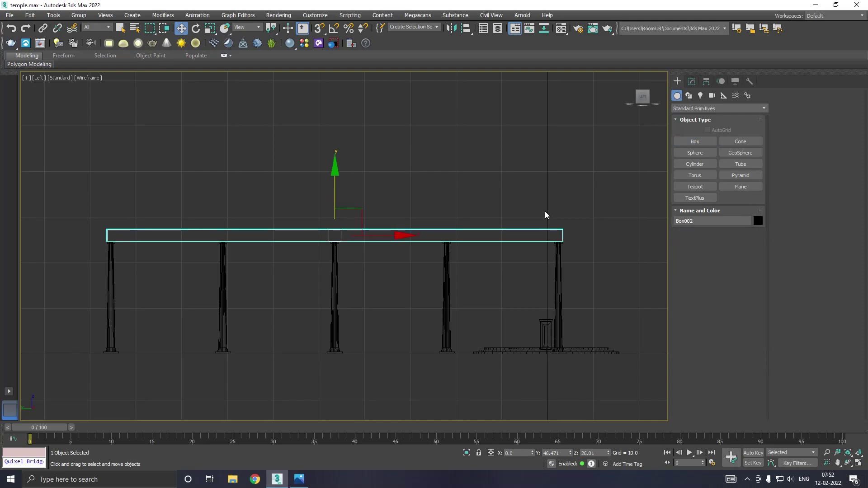
Assign the grey material from the Material Editor to the new beam.
{"action": "key", "text": "p"}
{"action": "middle_click_drag", "start_coordinate": [477, 234], "coordinate": [430, 267], "text": "alt"}
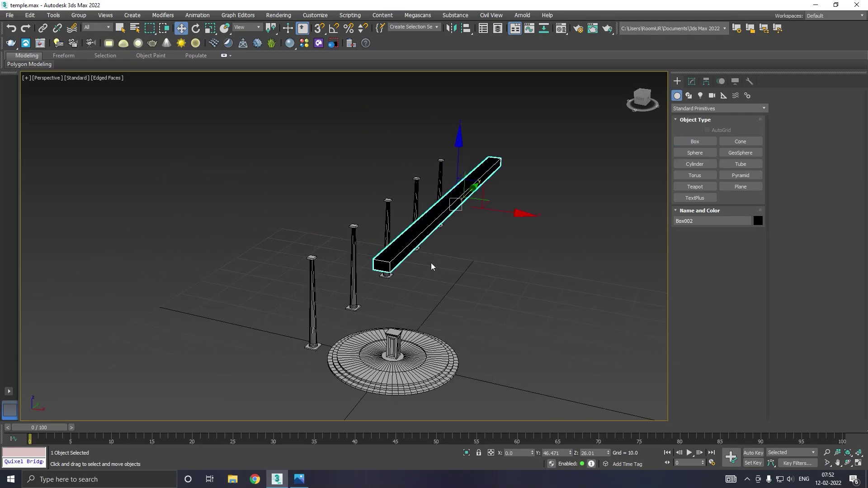
{"action": "key", "text": "m"}
{"action": "left_click", "coordinate": [76, 233]}
{"action": "key", "text": "m"}
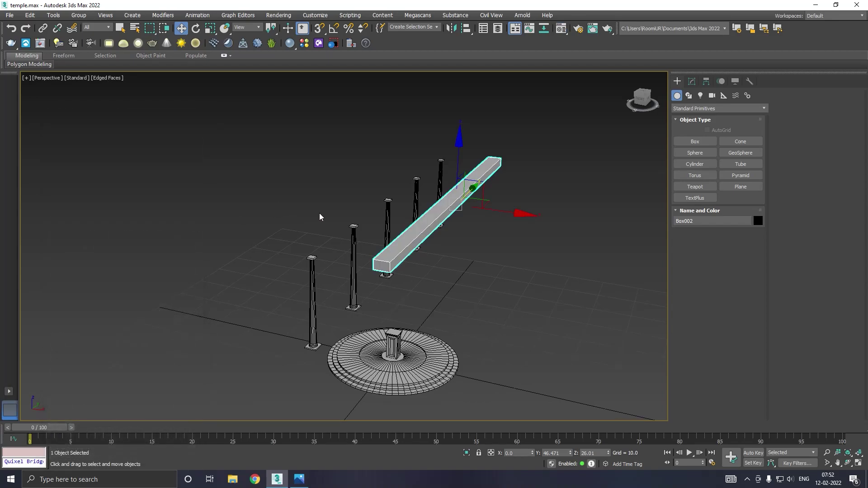
Move the beam over the column row and seat it on the capitals at X -18.905, Z 25.68.
{"action": "left_click_drag", "start_coordinate": [499, 210], "coordinate": [438, 212]}
{"action": "scroll", "coordinate": [335, 233], "scroll_direction": "up", "scroll_amount": 4}
{"action": "middle_click_drag", "start_coordinate": [356, 229], "coordinate": [370, 194], "text": "alt"}
{"action": "middle_click_drag", "start_coordinate": [370, 195], "coordinate": [344, 221]}
{"action": "scroll", "coordinate": [302, 243], "scroll_direction": "up", "scroll_amount": 1}
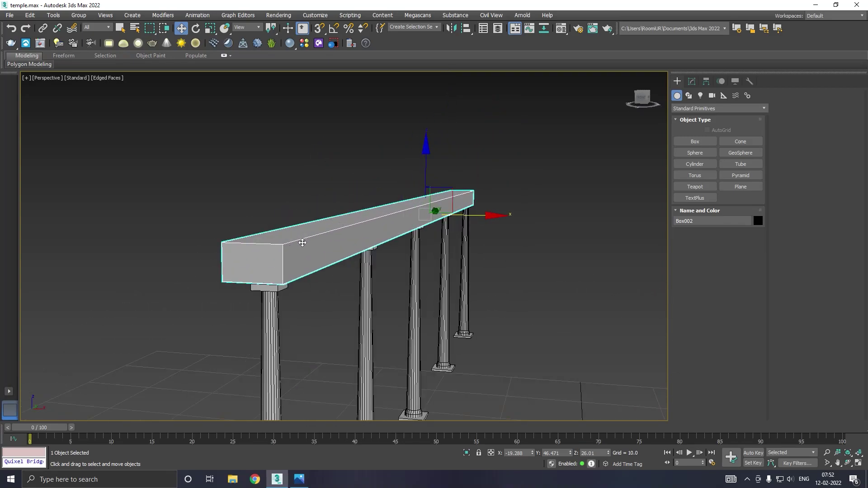
{"action": "left_click_drag", "start_coordinate": [426, 170], "coordinate": [427, 173]}
{"action": "middle_click_drag", "start_coordinate": [432, 202], "coordinate": [447, 180], "text": "alt"}
{"action": "left_click_drag", "start_coordinate": [484, 214], "coordinate": [490, 214]}
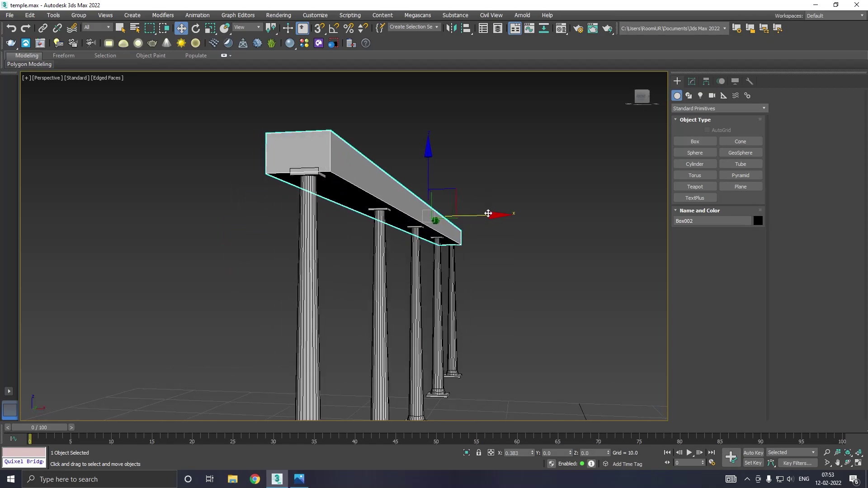
Set the beam's height to 2.271 and recentre it over the capitals at X -19.354, Z 25.898.
{"action": "left_click", "coordinate": [691, 81]}
{"action": "left_click_drag", "start_coordinate": [746, 233], "coordinate": [748, 255]}
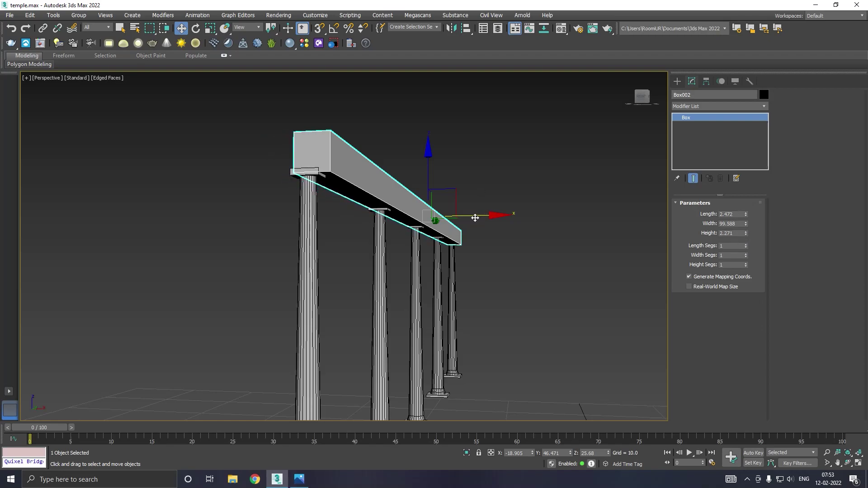
{"action": "left_click_drag", "start_coordinate": [475, 218], "coordinate": [469, 218]}
{"action": "left_click_drag", "start_coordinate": [426, 182], "coordinate": [426, 180]}
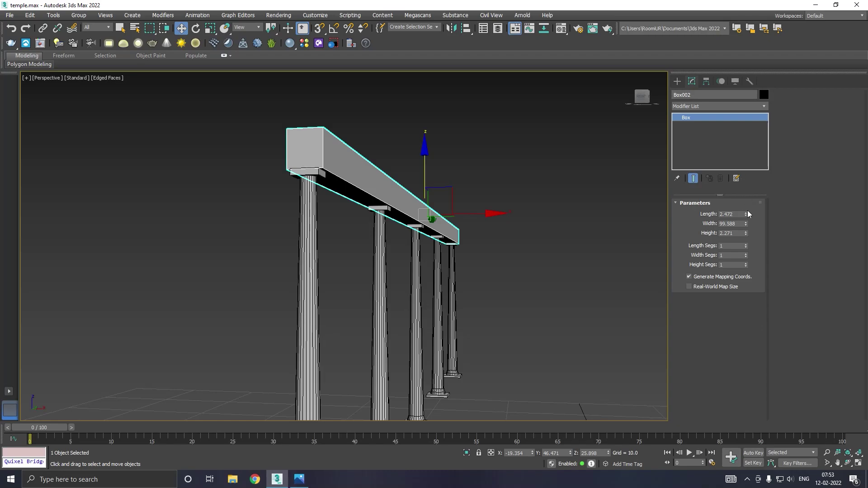
Set the beam's length to 1.001 and lower it onto the capitals at Z 25.162.
{"action": "left_click_drag", "start_coordinate": [746, 223], "coordinate": [746, 224]}
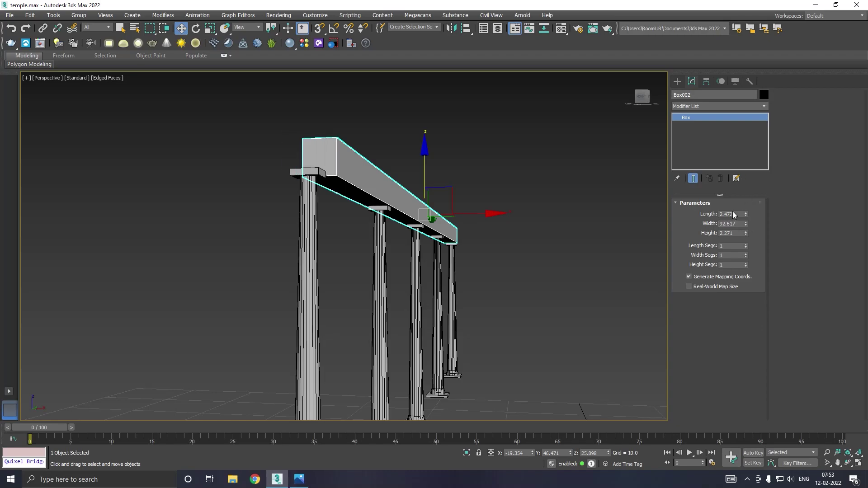
{"action": "left_click", "coordinate": [11, 29]}
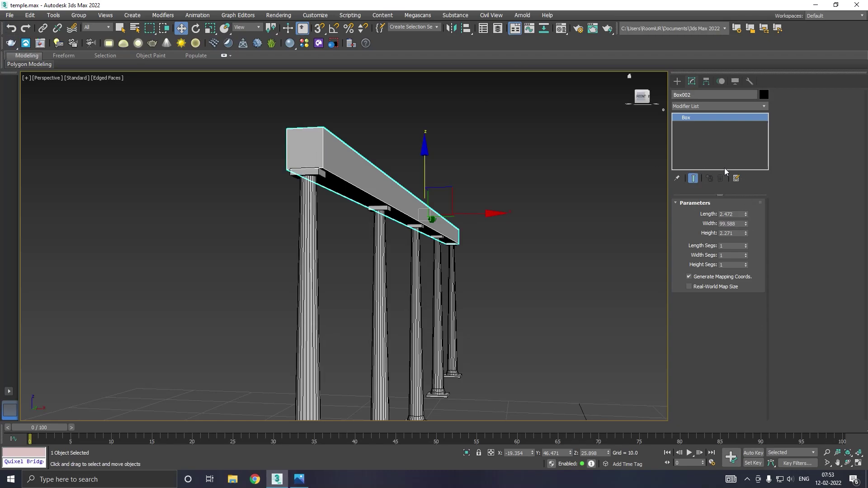
{"action": "left_click_drag", "start_coordinate": [745, 215], "coordinate": [748, 241]}
{"action": "left_click_drag", "start_coordinate": [423, 172], "coordinate": [428, 178]}
{"action": "left_click_drag", "start_coordinate": [744, 215], "coordinate": [743, 225]}
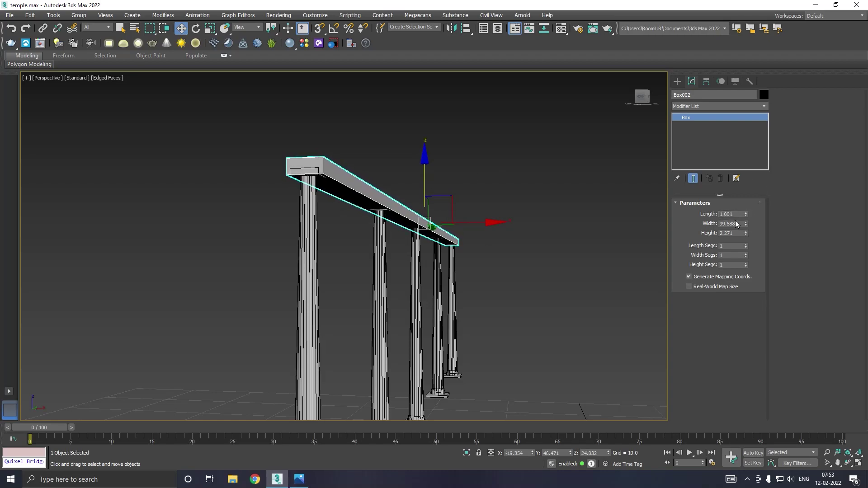
{"action": "left_click_drag", "start_coordinate": [425, 184], "coordinate": [425, 182]}
Convert the beam to an Editable Poly and lower its top polygon to Z 25.058.
{"action": "right_click", "coordinate": [730, 160]}
{"action": "left_click", "coordinate": [760, 220]}
{"action": "middle_click_drag", "start_coordinate": [496, 151], "coordinate": [499, 167], "text": "alt"}
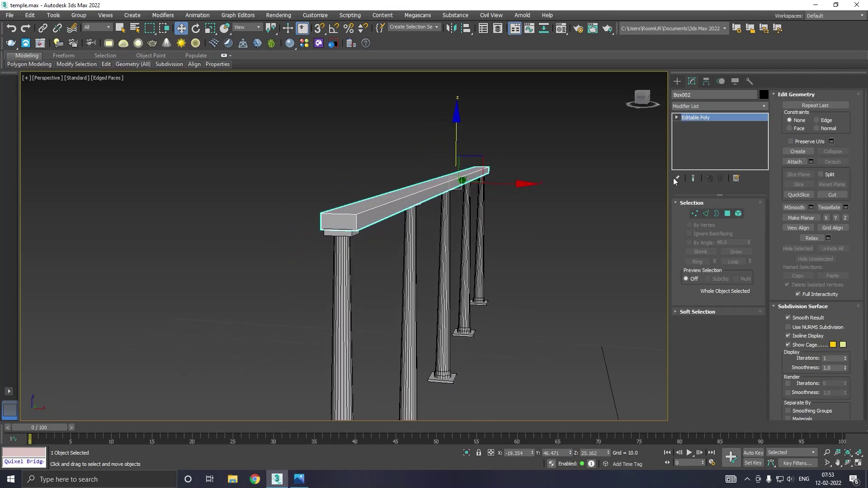
{"action": "left_click", "coordinate": [706, 213]}
{"action": "scroll", "coordinate": [352, 218], "scroll_direction": "up", "scroll_amount": 2}
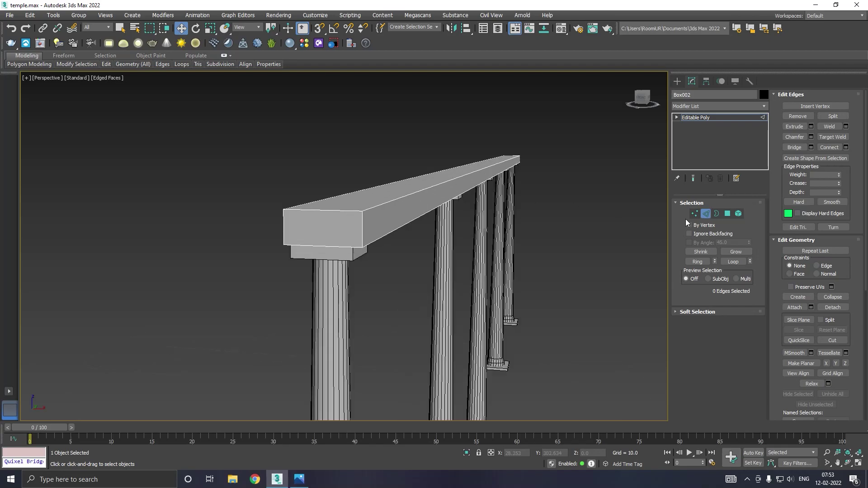
{"action": "left_click", "coordinate": [727, 214]}
{"action": "left_click", "coordinate": [396, 193]}
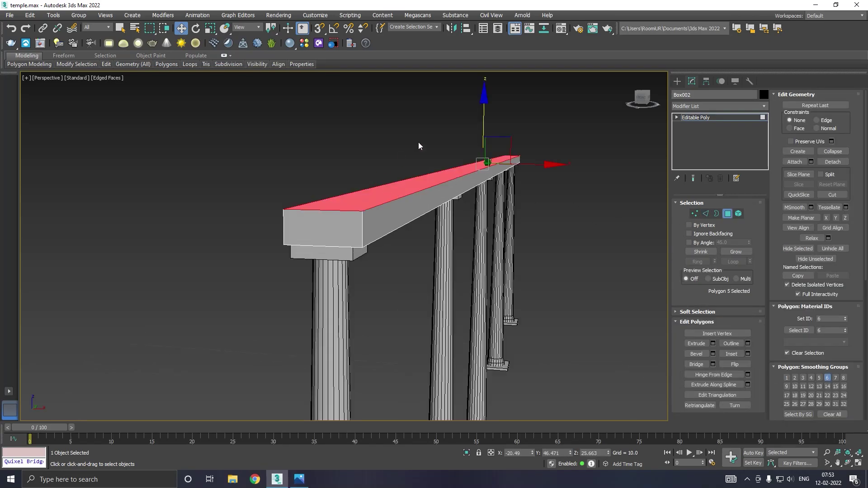
{"action": "left_click_drag", "start_coordinate": [482, 121], "coordinate": [485, 131]}
Insert a lengthwise Swift Loop near the beam's middle and extrude the top strip on its negative X side by 1.426.
{"action": "mouse_move", "coordinate": [111, 64]}
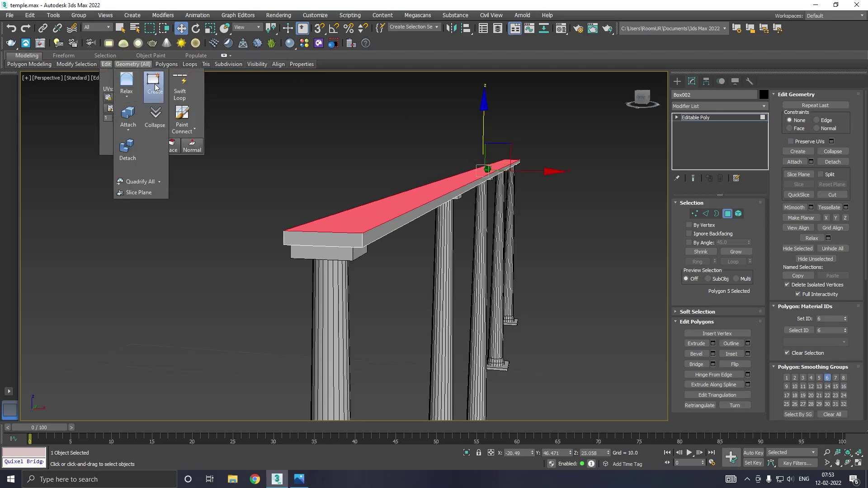
{"action": "left_click", "coordinate": [186, 94]}
{"action": "left_click", "coordinate": [327, 236]}
{"action": "key", "text": "w"}
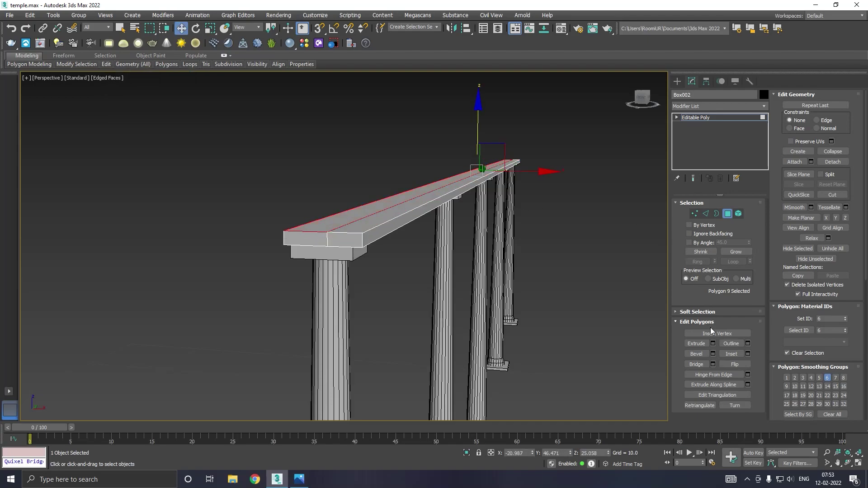
{"action": "left_click", "coordinate": [714, 344]}
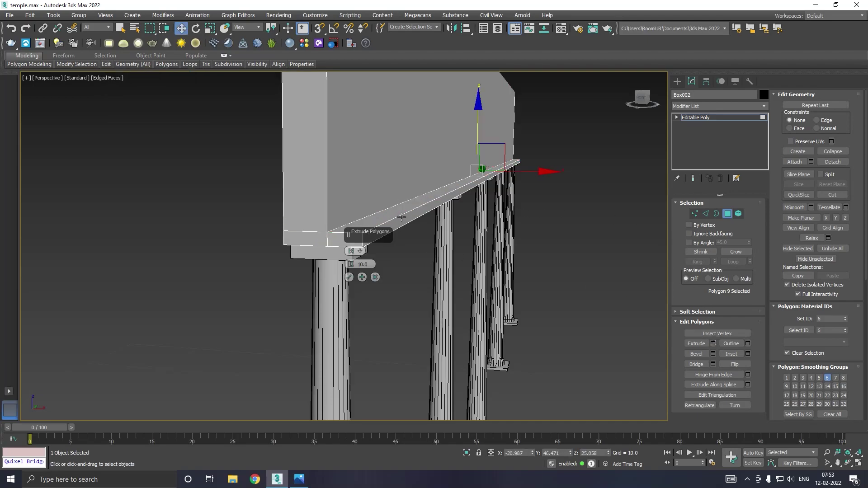
{"action": "left_click_drag", "start_coordinate": [354, 264], "coordinate": [365, 294]}
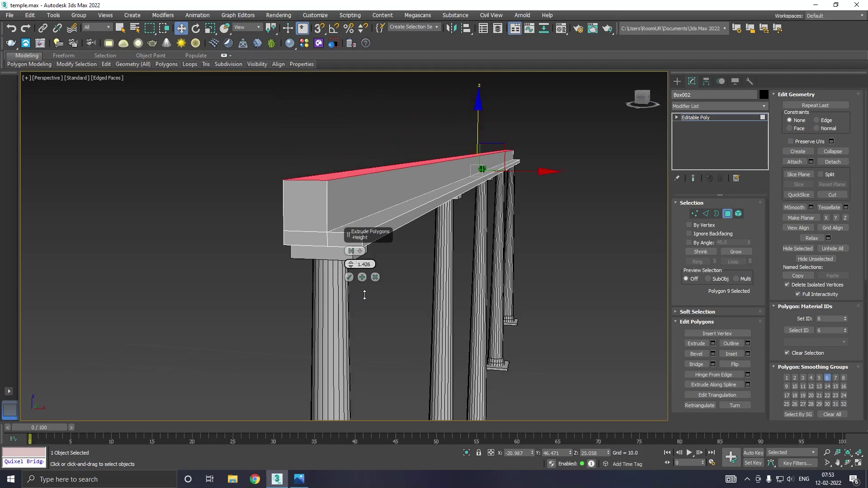
{"action": "left_click", "coordinate": [348, 277]}
Select the beam's eight lengthwise edges and connect them with 27 segments.
{"action": "left_click", "coordinate": [708, 216]}
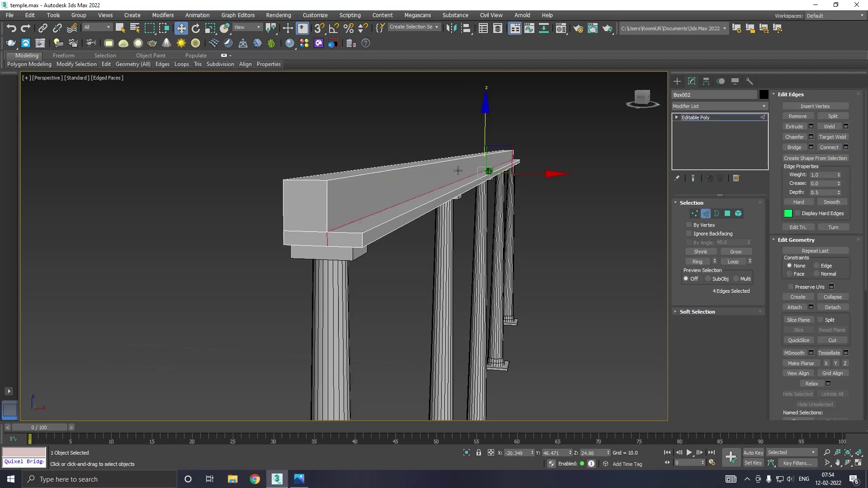
{"action": "left_click_drag", "start_coordinate": [423, 133], "coordinate": [431, 205]}
{"action": "left_click_drag", "start_coordinate": [432, 292], "coordinate": [433, 296]}
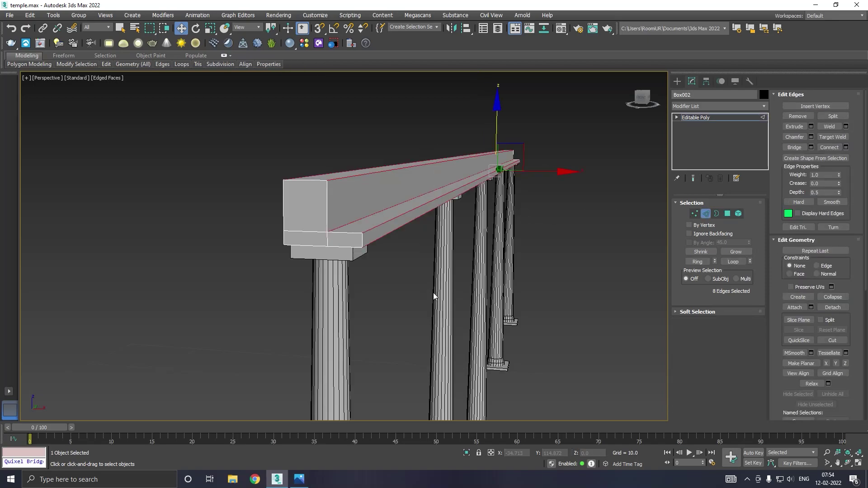
{"action": "left_click", "coordinate": [846, 148]}
{"action": "left_click_drag", "start_coordinate": [352, 253], "coordinate": [349, 201]}
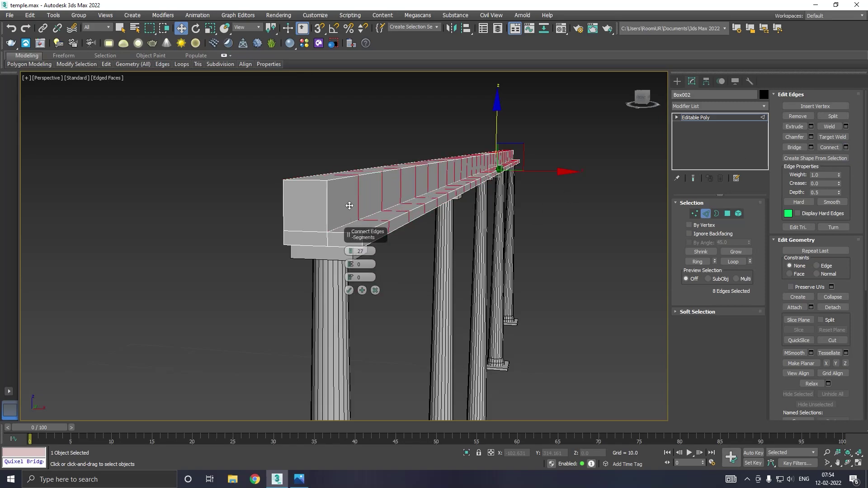
{"action": "left_click", "coordinate": [350, 290]}
Add a Bend modifier to the segmented beam and set its bend axis to X.
{"action": "left_click", "coordinate": [708, 117]}
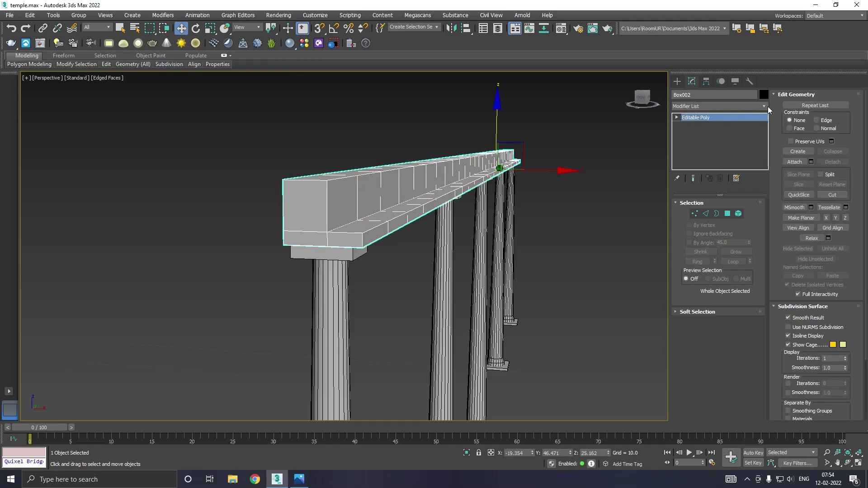
{"action": "left_click", "coordinate": [764, 106]}
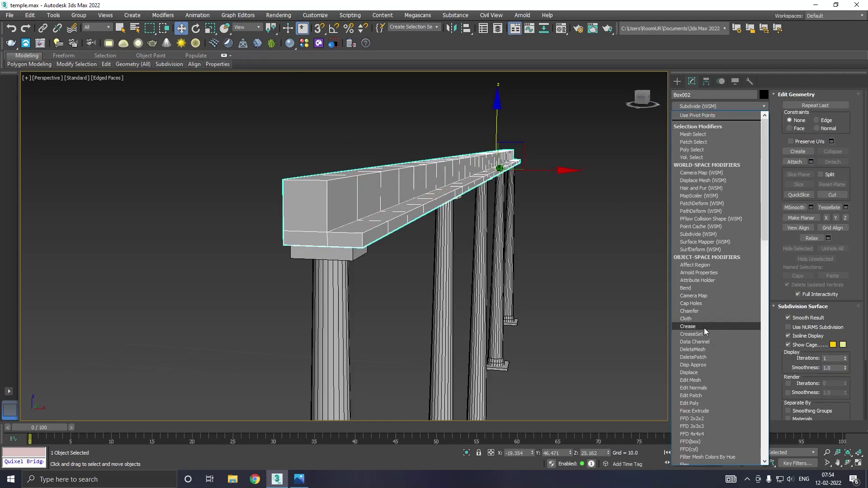
{"action": "left_click", "coordinate": [689, 288]}
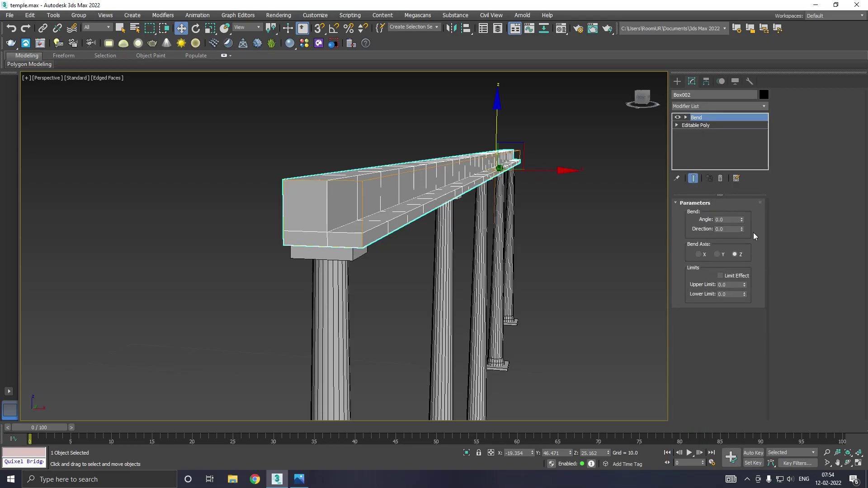
{"action": "left_click_drag", "start_coordinate": [741, 220], "coordinate": [738, 200]}
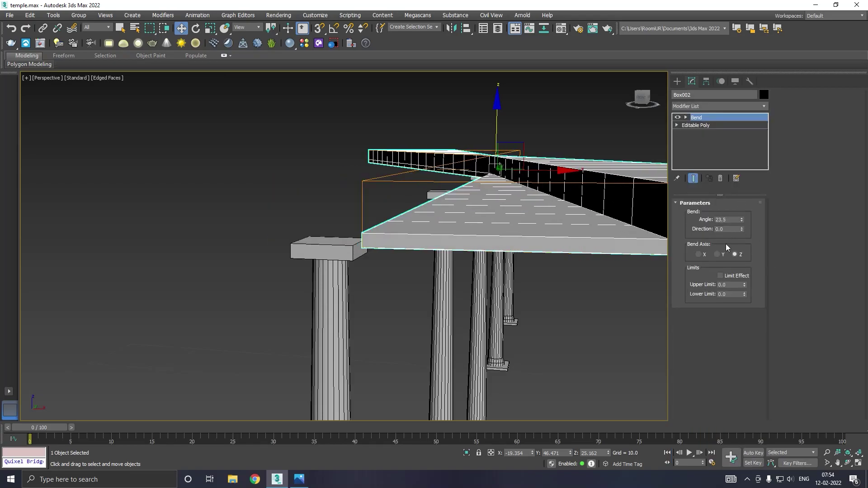
{"action": "left_click", "coordinate": [717, 254]}
{"action": "left_click", "coordinate": [701, 254]}
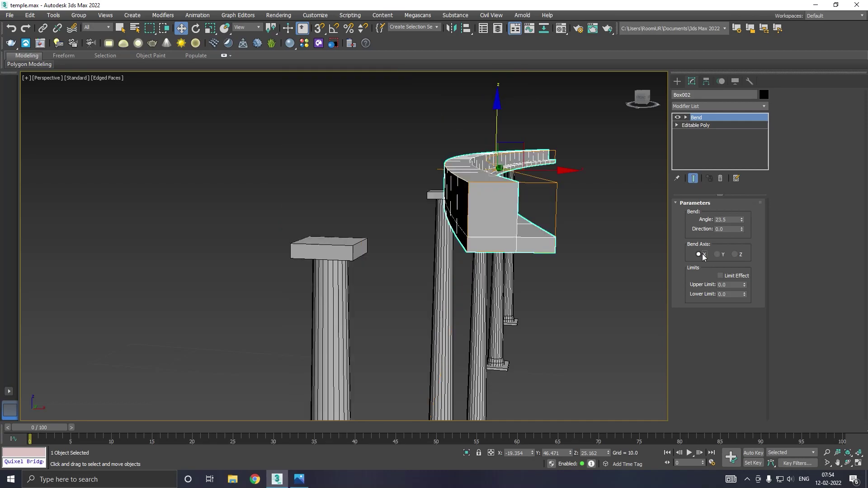
Set the beam's bend angle to 94 so that it curves into an arc.
{"action": "mouse_move", "coordinate": [741, 221]}
{"action": "left_mouse_down"}
{"action": "mouse_move", "coordinate": [741, 203]}
{"action": "mouse_move", "coordinate": [741, 226]}
{"action": "left_mouse_up"}
{"action": "scroll", "coordinate": [403, 224], "scroll_direction": "down", "scroll_amount": 5}
{"action": "middle_click_drag", "start_coordinate": [403, 224], "coordinate": [555, 218], "text": "alt"}
{"action": "left_click_drag", "start_coordinate": [741, 219], "coordinate": [744, 181]}
{"action": "middle_click_drag", "start_coordinate": [575, 227], "coordinate": [655, 251], "text": "alt"}
{"action": "left_click_drag", "start_coordinate": [741, 220], "coordinate": [740, 196]}
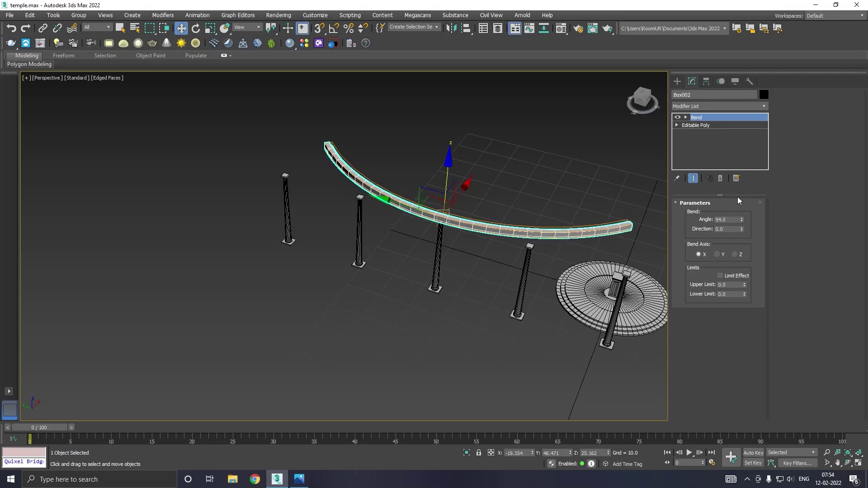
Move the column farthest from the circular base along X and Y until it stands under the curved beam's far end.
{"action": "left_click", "coordinate": [289, 219]}
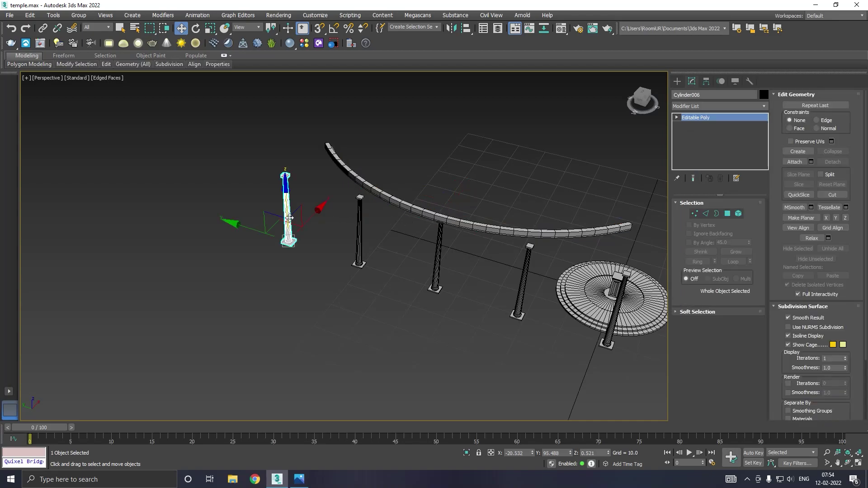
{"action": "left_click_drag", "start_coordinate": [314, 212], "coordinate": [358, 176]}
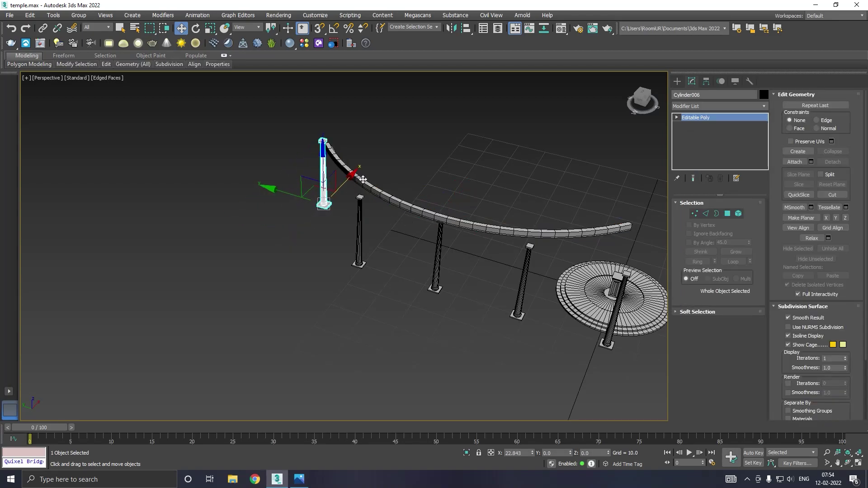
{"action": "middle_click_drag", "start_coordinate": [362, 180], "coordinate": [339, 180], "text": "alt"}
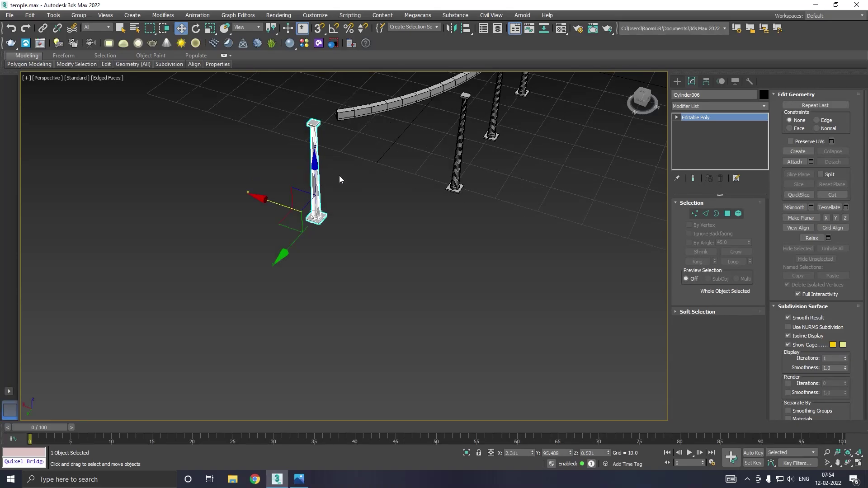
{"action": "key", "text": "t"}
{"action": "scroll", "coordinate": [391, 215], "scroll_direction": "down", "scroll_amount": 5}
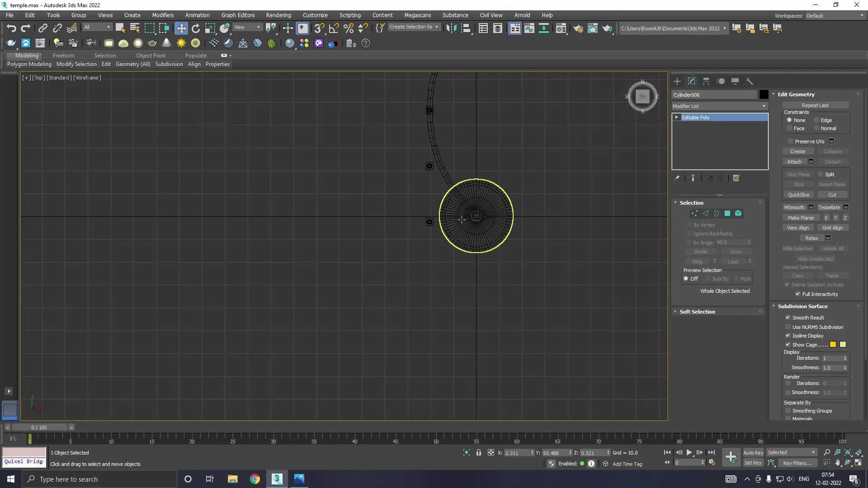
{"action": "scroll", "coordinate": [461, 219], "scroll_direction": "down", "scroll_amount": 5}
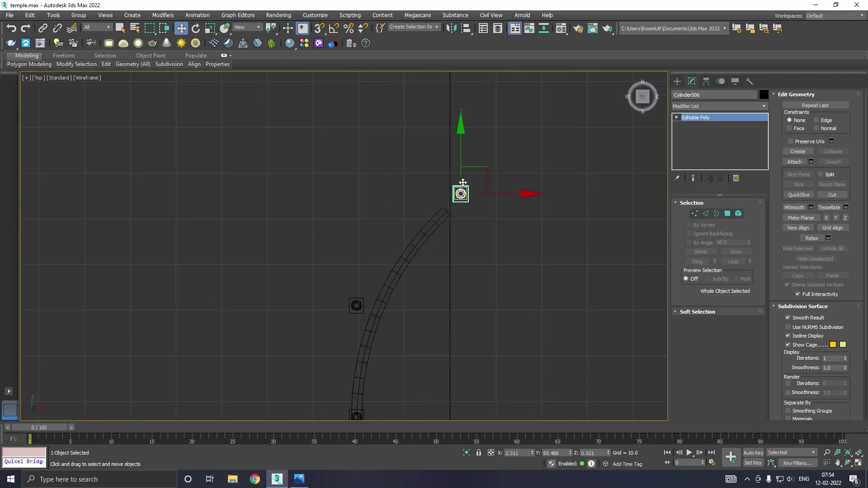
{"action": "scroll", "coordinate": [463, 183], "scroll_direction": "up", "scroll_amount": 3}
{"action": "left_click_drag", "start_coordinate": [501, 199], "coordinate": [456, 202]}
{"action": "left_click_drag", "start_coordinate": [412, 158], "coordinate": [429, 204]}
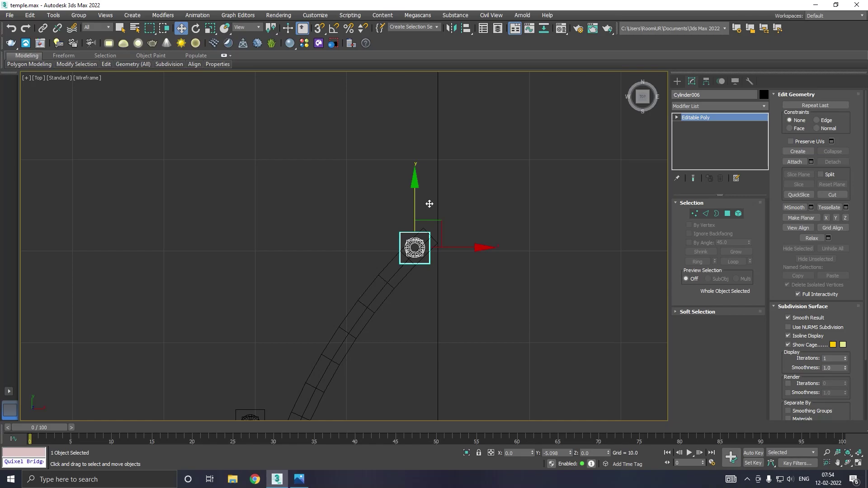
Move the second column from the far end to X -15.682 and the fourth 4.62 along X, aligning both under the curved beam.
{"action": "scroll", "coordinate": [428, 193], "scroll_direction": "down", "scroll_amount": 3}
{"action": "left_click", "coordinate": [339, 307]}
{"action": "left_click_drag", "start_coordinate": [392, 307], "coordinate": [413, 303]}
{"action": "scroll", "coordinate": [381, 240], "scroll_direction": "down", "scroll_amount": 5}
{"action": "middle_click_drag", "start_coordinate": [384, 329], "coordinate": [368, 265]}
{"action": "scroll", "coordinate": [367, 264], "scroll_direction": "up", "scroll_amount": 3}
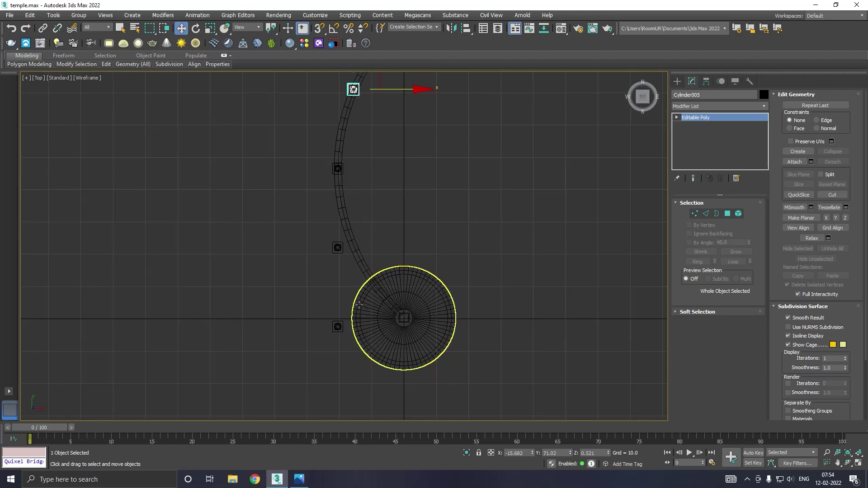
{"action": "left_click", "coordinate": [341, 256]}
{"action": "left_click_drag", "start_coordinate": [378, 247], "coordinate": [393, 248]}
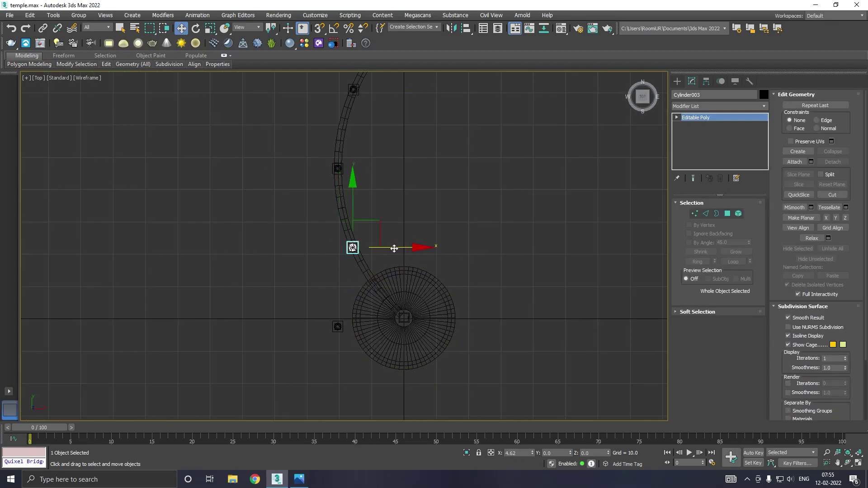
Move the last column to X -1.51, Y 1.828, under the beam's end over the circular base.
{"action": "left_click", "coordinate": [342, 328]}
{"action": "left_click_drag", "start_coordinate": [388, 324], "coordinate": [455, 304]}
{"action": "scroll", "coordinate": [401, 338], "scroll_direction": "up", "scroll_amount": 3}
{"action": "left_click_drag", "start_coordinate": [403, 275], "coordinate": [396, 249]}
{"action": "left_click_drag", "start_coordinate": [447, 287], "coordinate": [441, 282]}
{"action": "scroll", "coordinate": [428, 305], "scroll_direction": "down", "scroll_amount": 5}
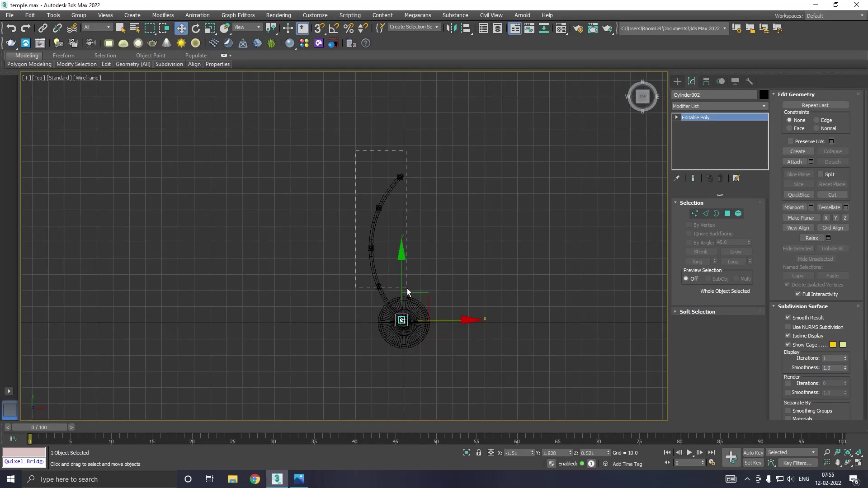
Select the curved beam with its five columns and move the set beside the circular base, to about X -32, Y -0.6.
{"action": "left_click_drag", "start_coordinate": [407, 288], "coordinate": [407, 289]}
{"action": "left_click_drag", "start_coordinate": [440, 249], "coordinate": [390, 248]}
{"action": "left_click_drag", "start_coordinate": [333, 190], "coordinate": [350, 252]}
{"action": "key", "text": "p"}
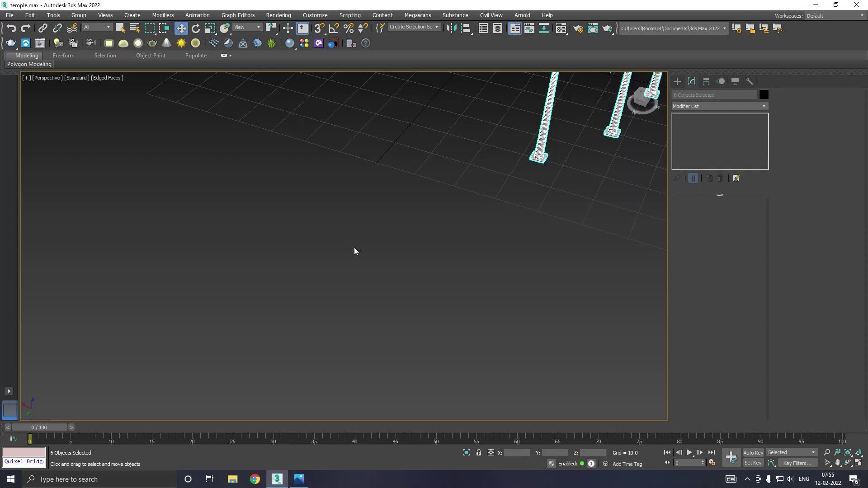
{"action": "scroll", "coordinate": [346, 289], "scroll_direction": "down", "scroll_amount": 10}
{"action": "middle_click_drag", "start_coordinate": [389, 268], "coordinate": [227, 253], "text": "alt"}
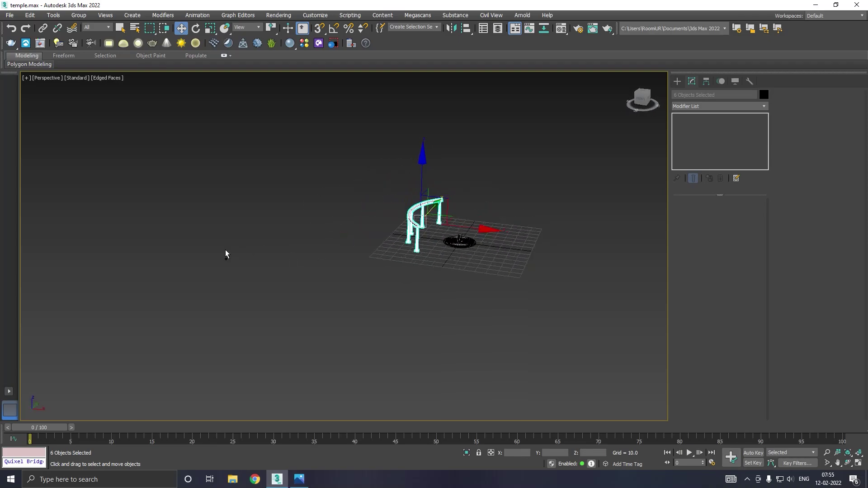
{"action": "scroll", "coordinate": [447, 229], "scroll_direction": "up", "scroll_amount": 5}
{"action": "middle_click_drag", "start_coordinate": [434, 221], "coordinate": [465, 212], "text": "alt"}
{"action": "left_click_drag", "start_coordinate": [465, 213], "coordinate": [463, 213]}
{"action": "middle_click_drag", "start_coordinate": [424, 246], "coordinate": [509, 249], "text": "alt"}
{"action": "scroll", "coordinate": [448, 237], "scroll_direction": "up", "scroll_amount": 3}
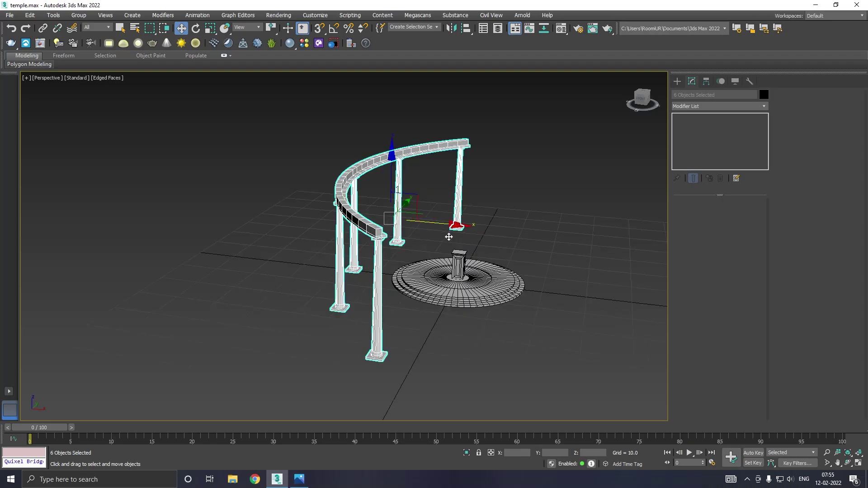
Copy the colonnade to the opposite side of the base, rotate the copy with angle snap to face the original, and adjust its X position.
{"action": "mouse_move", "coordinate": [446, 223]}
{"action": "left_mouse_down"}
{"action": "mouse_move", "coordinate": [387, 218]}
{"action": "mouse_move", "coordinate": [651, 242]}
{"action": "mouse_move", "coordinate": [671, 233]}
{"action": "left_mouse_up"}
{"action": "key", "text": "Return"}
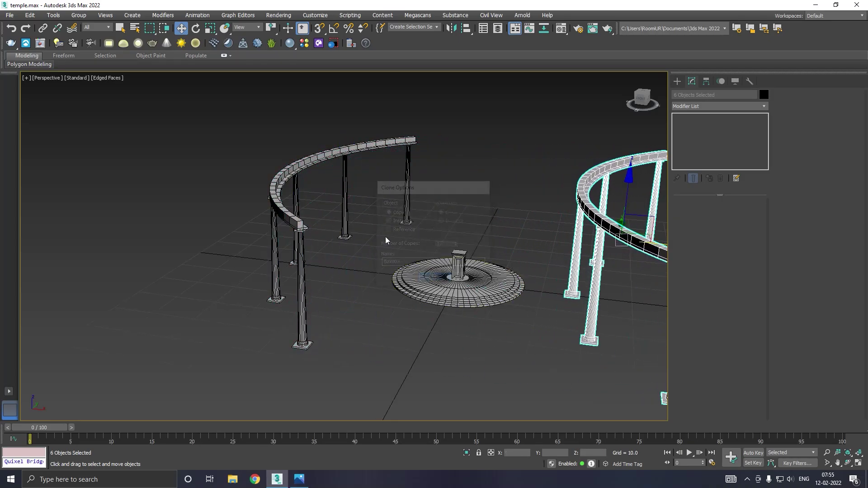
{"action": "right_click", "coordinate": [333, 30]}
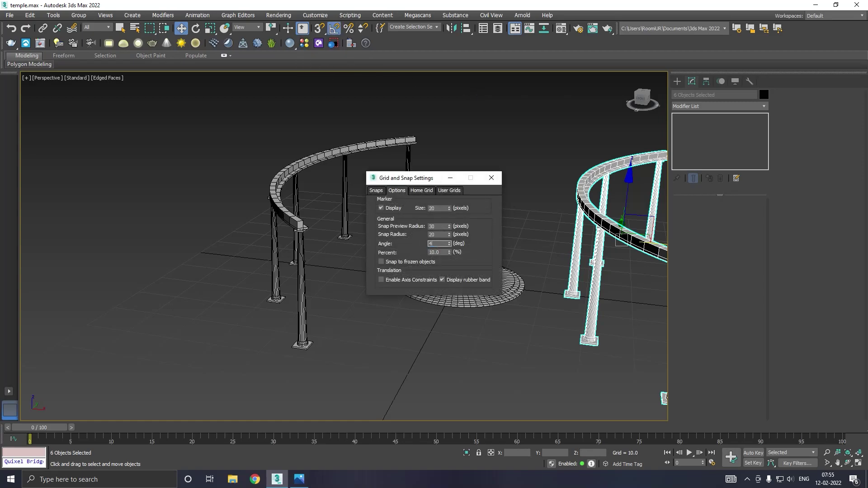
{"action": "left_click", "coordinate": [491, 177]}
{"action": "middle_click_drag", "start_coordinate": [566, 280], "coordinate": [478, 272]}
{"action": "key", "text": "e"}
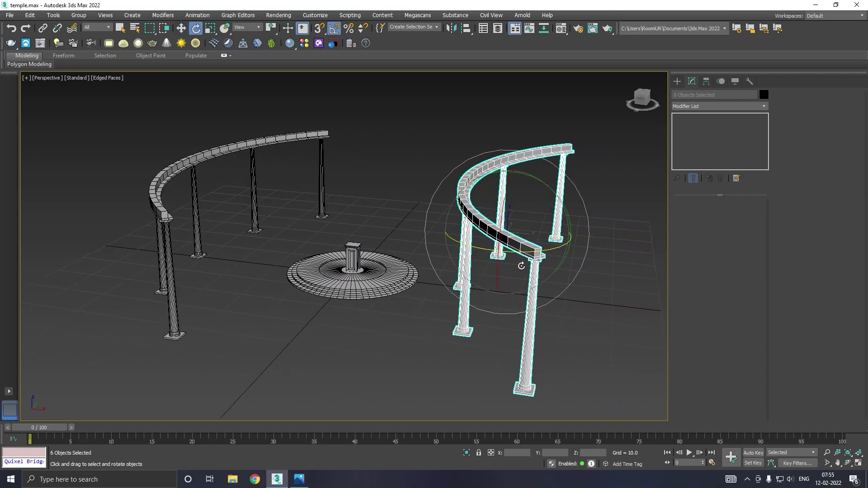
{"action": "left_click_drag", "start_coordinate": [531, 253], "coordinate": [464, 244]}
{"action": "key", "text": "w"}
{"action": "middle_click_drag", "start_coordinate": [441, 253], "coordinate": [467, 254], "text": "alt"}
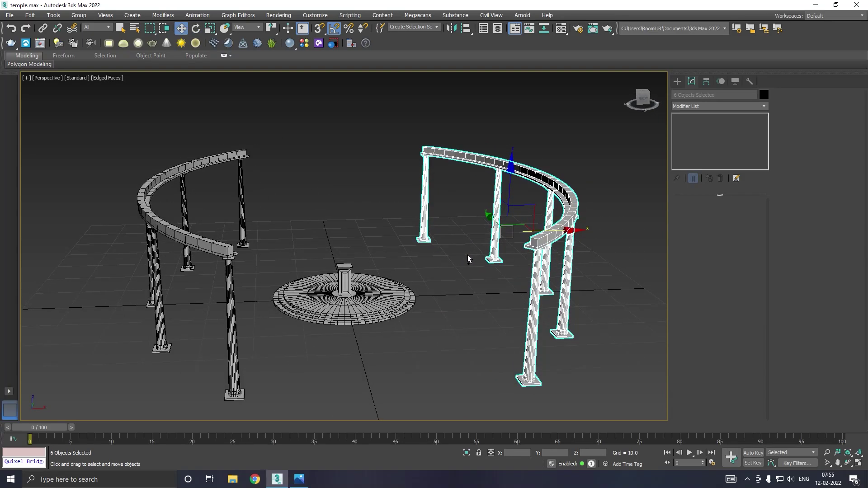
{"action": "left_click_drag", "start_coordinate": [544, 231], "coordinate": [552, 232]}
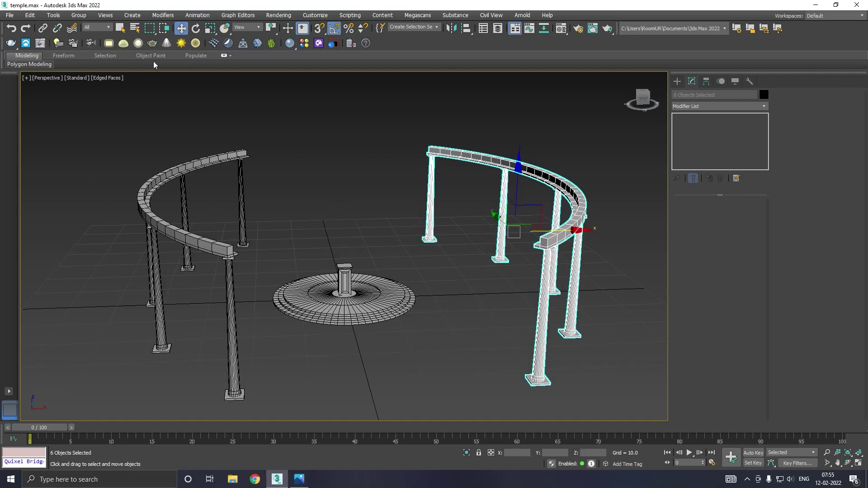
Group the copied colonnade as Group001 and the original colonnade as Group002.
{"action": "left_click", "coordinate": [53, 15]}
{"action": "left_click", "coordinate": [88, 28]}
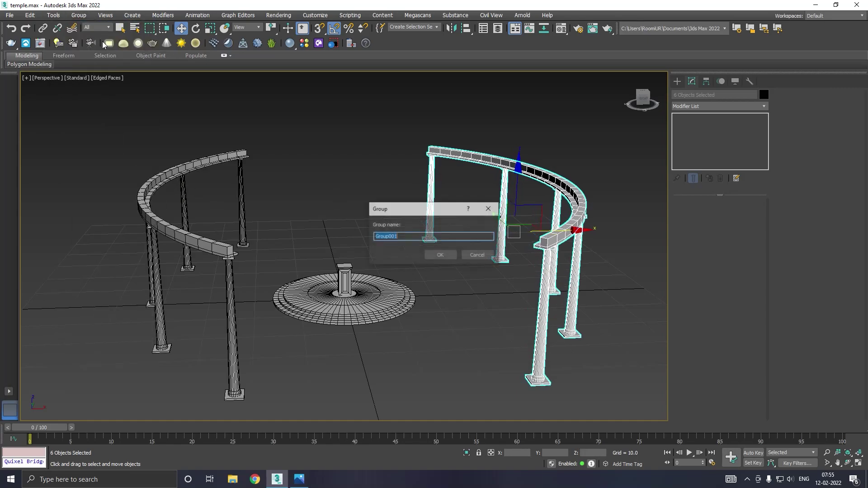
{"action": "left_click", "coordinate": [440, 255]}
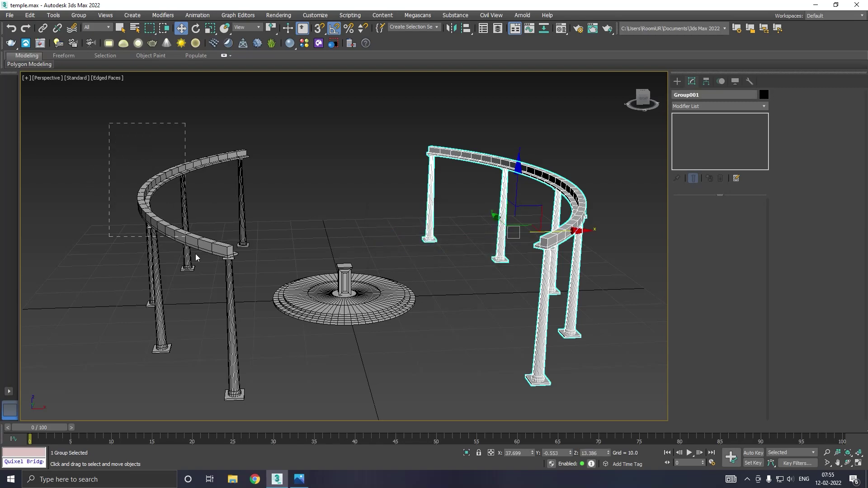
{"action": "left_click_drag", "start_coordinate": [243, 323], "coordinate": [245, 324]}
{"action": "left_click", "coordinate": [78, 14]}
{"action": "left_click", "coordinate": [88, 28]}
{"action": "left_click", "coordinate": [428, 254]}
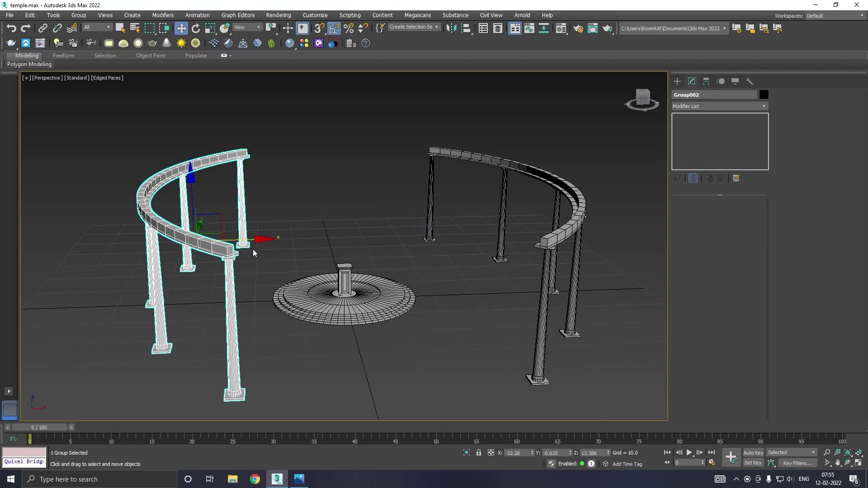
Move the original colonnade group away from the base to X -40.625.
{"action": "left_click_drag", "start_coordinate": [252, 237], "coordinate": [218, 238]}
{"action": "middle_click_drag", "start_coordinate": [277, 232], "coordinate": [297, 230], "text": "alt"}
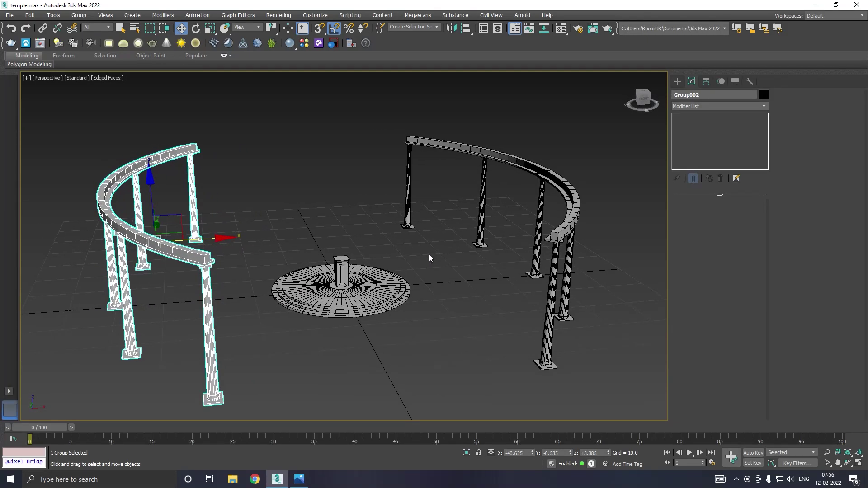
{"action": "middle_click_drag", "start_coordinate": [429, 255], "coordinate": [409, 269], "text": "alt"}
Delete the copied colonnade group on the positive X side of the base.
{"action": "left_click", "coordinate": [409, 278]}
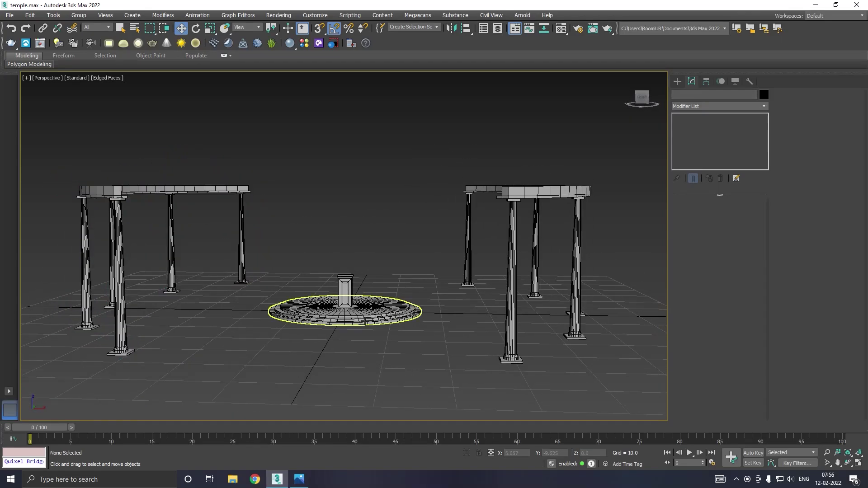
{"action": "middle_click_drag", "start_coordinate": [351, 311], "coordinate": [367, 305], "text": "alt"}
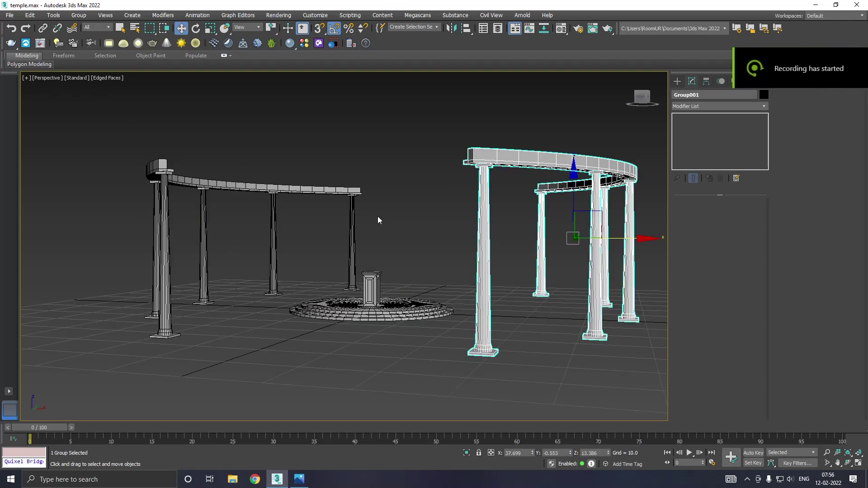
{"action": "key", "text": "Delete"}
Move the remaining colonnade group closer to the circular base, to X -23.924.
{"action": "left_click", "coordinate": [352, 235]}
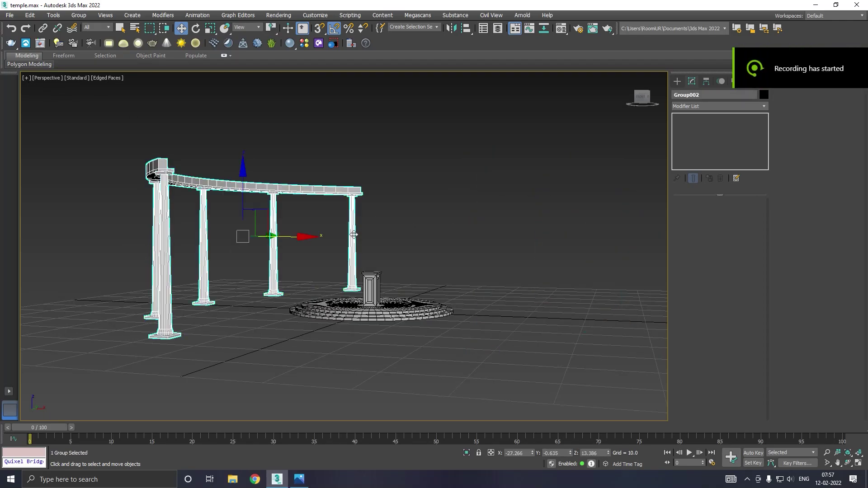
{"action": "middle_click_drag", "start_coordinate": [375, 233], "coordinate": [371, 241], "text": "alt"}
{"action": "left_click_drag", "start_coordinate": [299, 240], "coordinate": [316, 241]}
{"action": "middle_click_drag", "start_coordinate": [316, 244], "coordinate": [330, 232], "text": "alt"}
Try rotating the colonnade group and moving it behind the circular base, and undo both changes.
{"action": "key", "text": "e"}
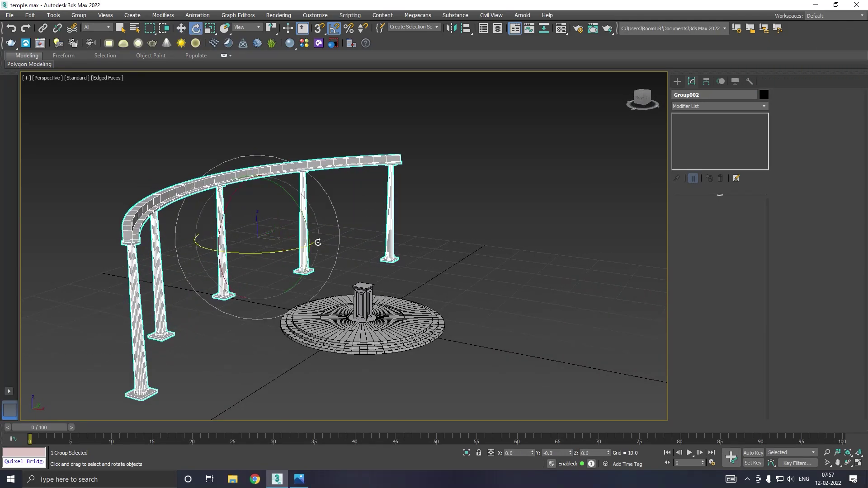
{"action": "left_click_drag", "start_coordinate": [274, 250], "coordinate": [393, 222]}
{"action": "key", "text": "w"}
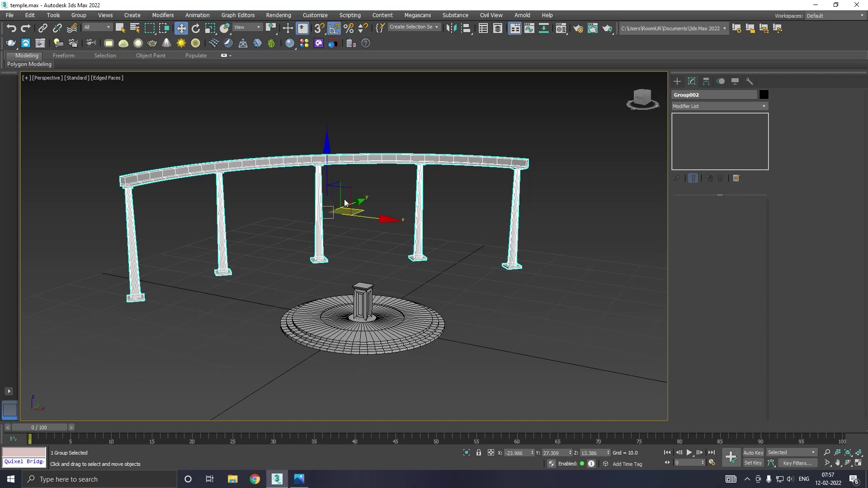
{"action": "left_click", "coordinate": [11, 29]}
{"action": "left_click", "coordinate": [11, 28]}
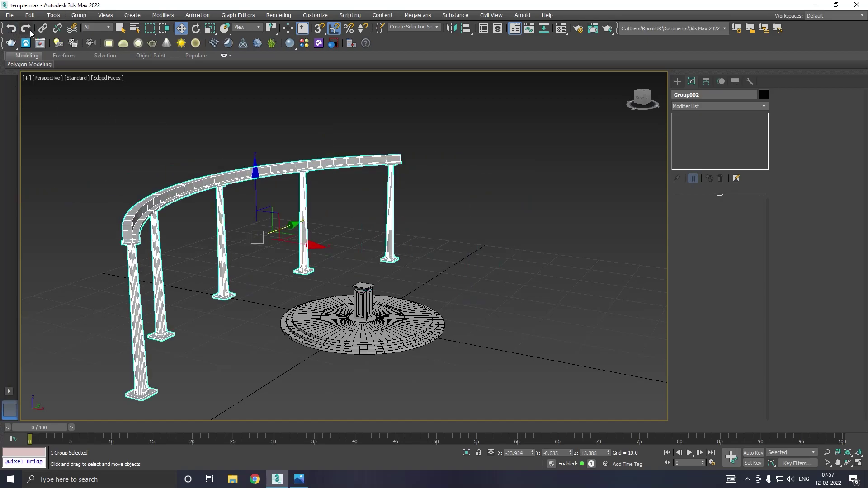
Ungroup the colonnade and select the second column from its far end.
{"action": "left_click", "coordinate": [79, 15]}
{"action": "left_click", "coordinate": [83, 34]}
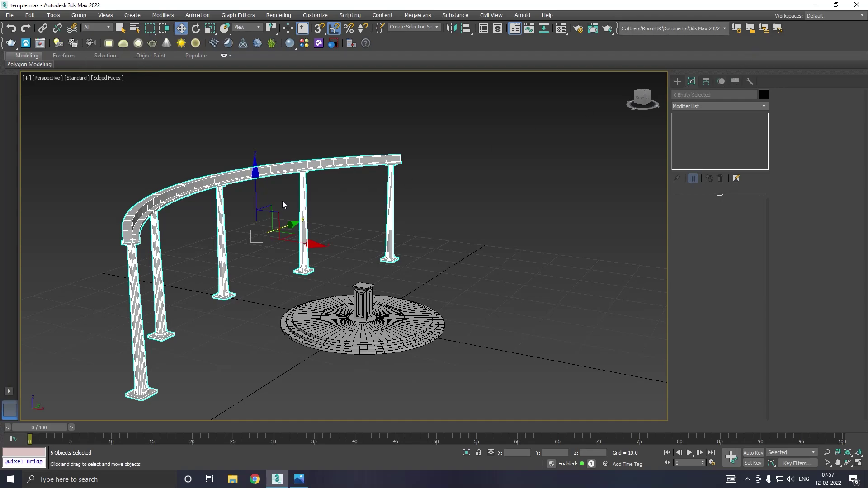
{"action": "left_click", "coordinate": [301, 209]}
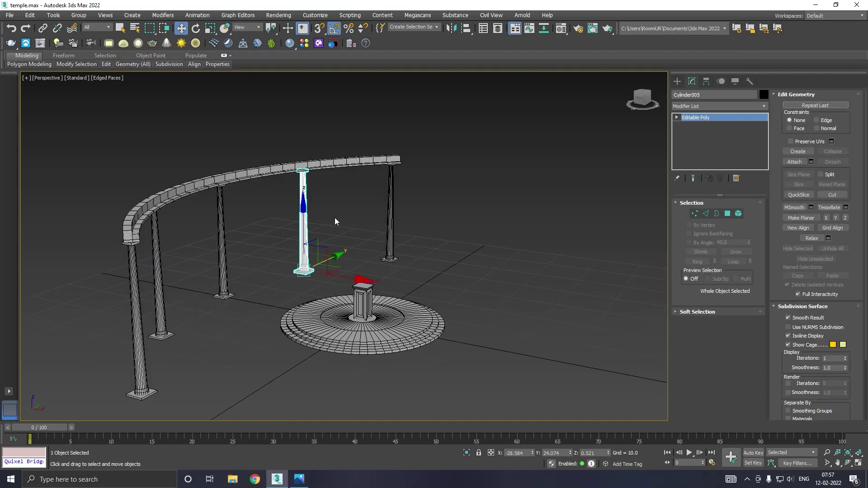
Copy the selected column towards the middle column, to Y 11.613, and set it under the beam at X -31.826.
{"action": "key", "text": "t"}
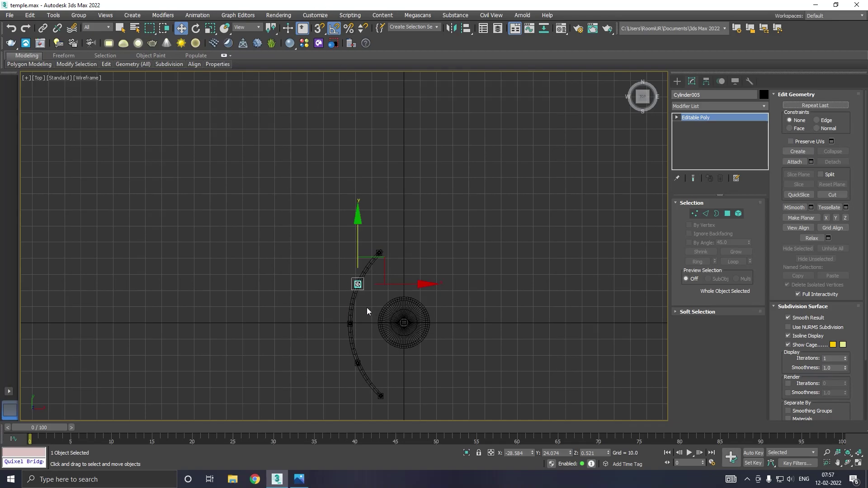
{"action": "middle_click_drag", "start_coordinate": [367, 311], "coordinate": [372, 267]}
{"action": "scroll", "coordinate": [355, 283], "scroll_direction": "up", "scroll_amount": 3}
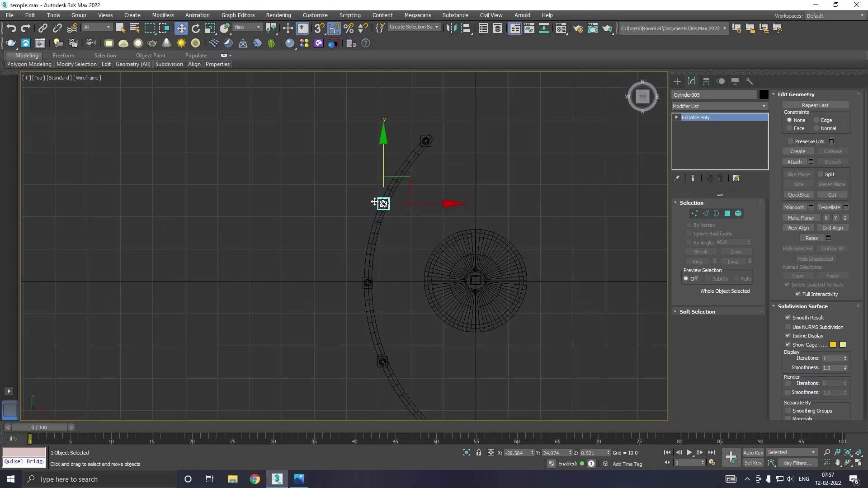
{"action": "left_click_drag", "start_coordinate": [386, 173], "coordinate": [387, 213], "text": "shift"}
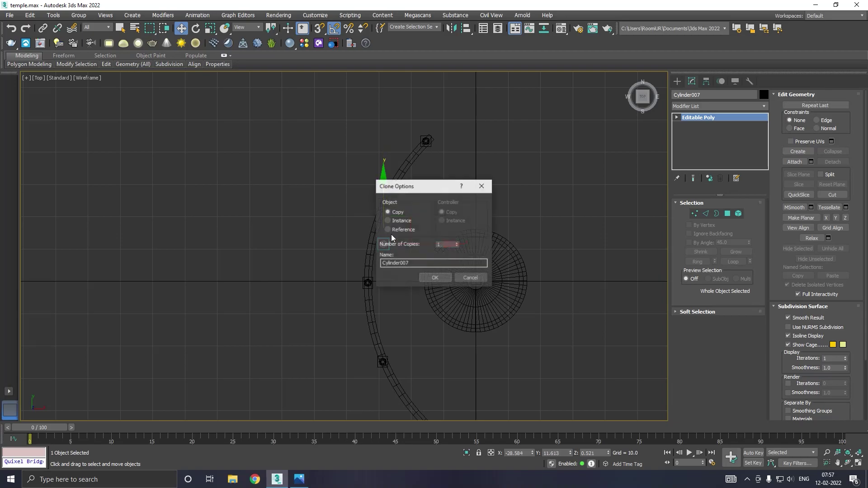
{"action": "left_click", "coordinate": [444, 278]}
{"action": "scroll", "coordinate": [396, 253], "scroll_direction": "up", "scroll_amount": 2}
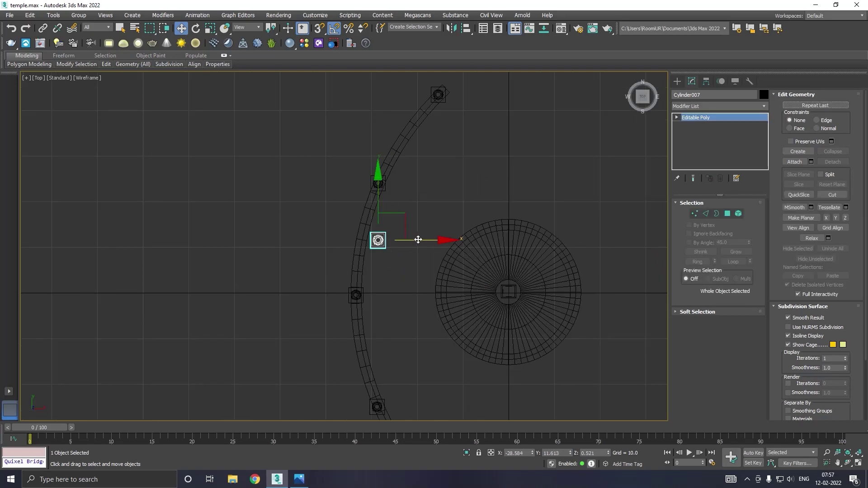
{"action": "left_click_drag", "start_coordinate": [406, 238], "coordinate": [403, 236]}
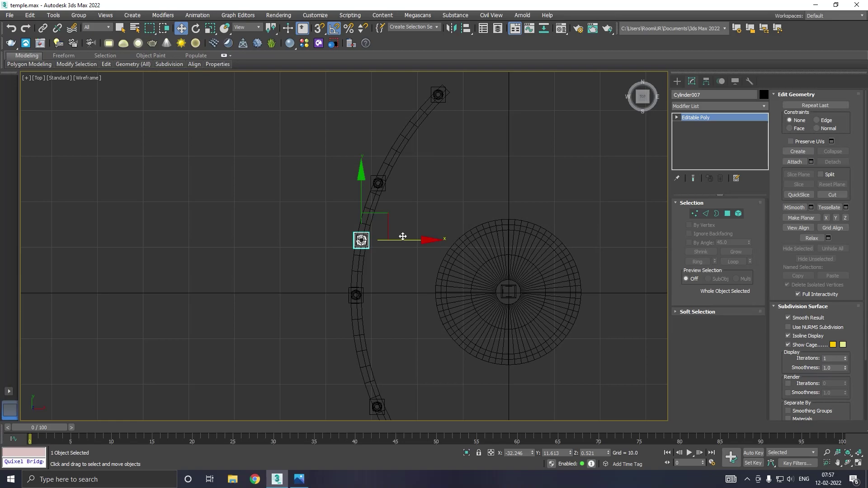
{"action": "scroll", "coordinate": [375, 224], "scroll_direction": "up", "scroll_amount": 2}
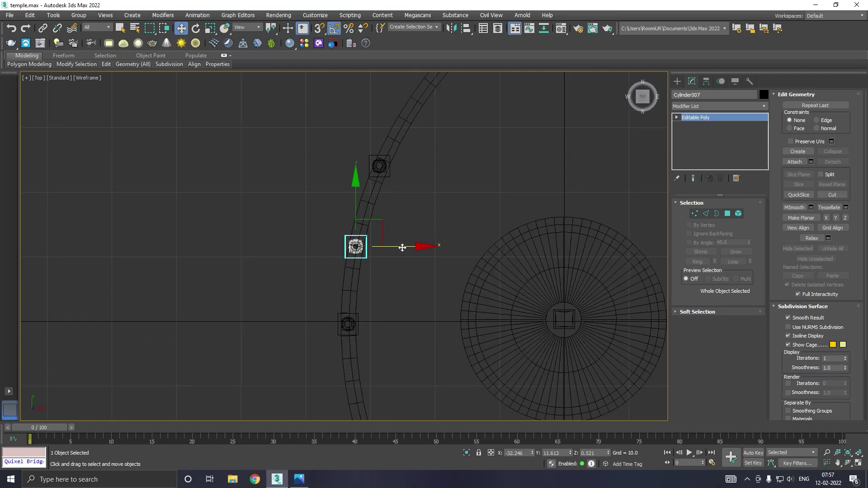
{"action": "left_click_drag", "start_coordinate": [403, 247], "coordinate": [404, 248]}
Copy that column to Y 32.285 and shift it along X onto the curved beam, between the last two columns at the positive Y end.
{"action": "scroll", "coordinate": [399, 259], "scroll_direction": "down", "scroll_amount": 2}
{"action": "left_click_drag", "start_coordinate": [368, 215], "coordinate": [384, 113], "text": "shift"}
{"action": "left_click", "coordinate": [434, 277]}
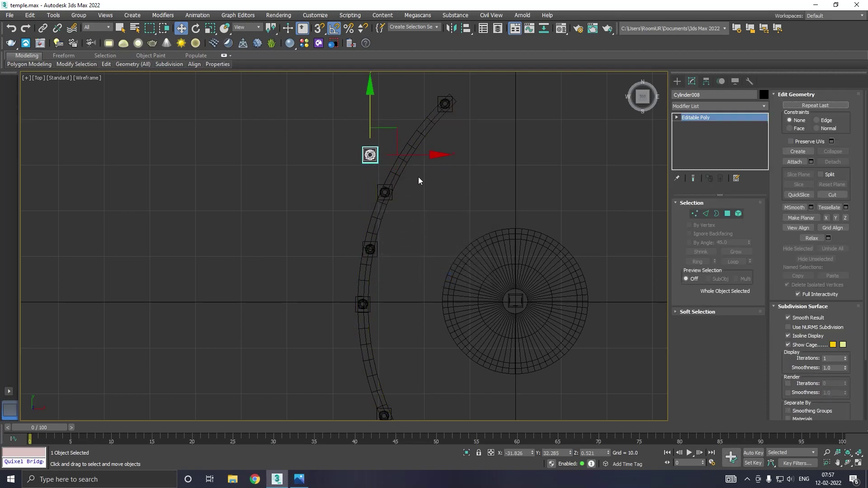
{"action": "left_click_drag", "start_coordinate": [422, 158], "coordinate": [456, 138]}
Copy the column across to the opposite end of the beam, at X -23.52, Y -34.455.
{"action": "mouse_move", "coordinate": [408, 117]}
{"action": "left_mouse_down"}
{"action": "mouse_move", "coordinate": [408, 110]}
{"action": "mouse_move", "coordinate": [416, 246]}
{"action": "left_mouse_up"}
{"action": "scroll", "coordinate": [412, 113], "scroll_direction": "down", "scroll_amount": 5}
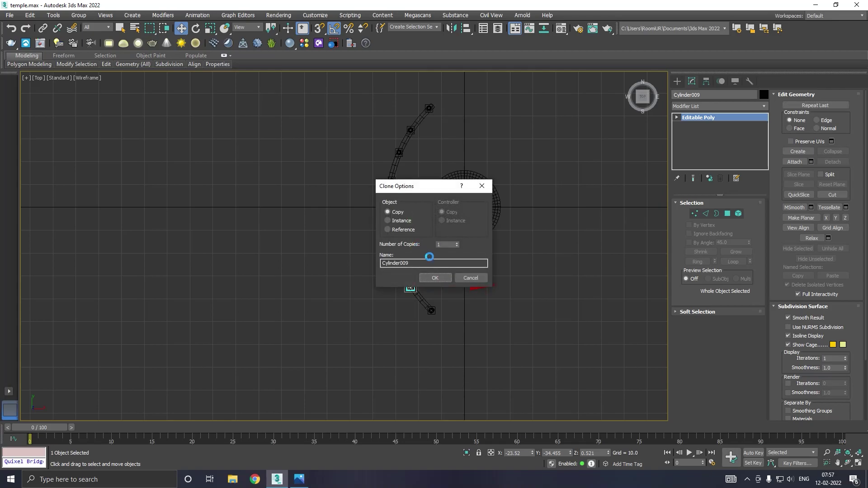
{"action": "left_click", "coordinate": [434, 278]}
{"action": "scroll", "coordinate": [412, 289], "scroll_direction": "up", "scroll_amount": 6}
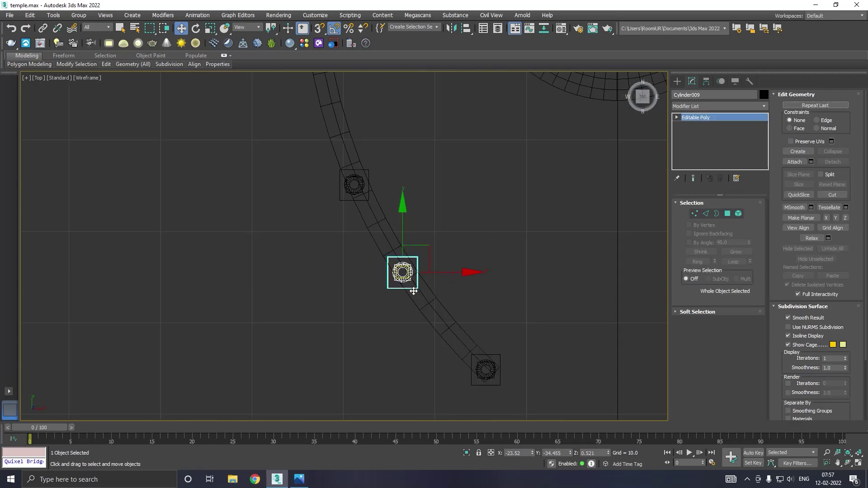
{"action": "scroll", "coordinate": [412, 285], "scroll_direction": "up", "scroll_amount": 2}
Copy the column to Y -11.894, move it onto the beam at X -32.725, and deselect it in the perspective view.
{"action": "scroll", "coordinate": [404, 258], "scroll_direction": "down", "scroll_amount": 6}
{"action": "mouse_move", "coordinate": [404, 247]}
{"action": "left_mouse_down", "text": "shift"}
{"action": "mouse_move", "coordinate": [405, 126]}
{"action": "mouse_move", "coordinate": [404, 137]}
{"action": "left_mouse_up", "text": "shift"}
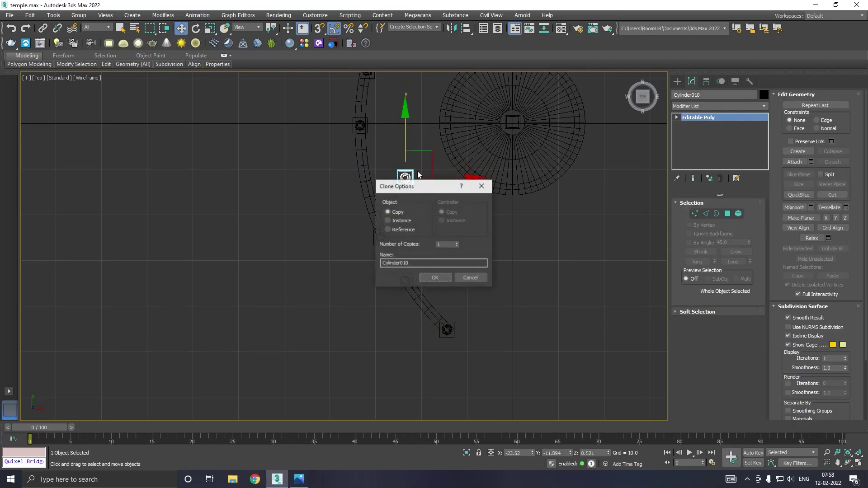
{"action": "left_click", "coordinate": [427, 273]}
{"action": "left_click_drag", "start_coordinate": [446, 183], "coordinate": [404, 168]}
{"action": "scroll", "coordinate": [374, 264], "scroll_direction": "down", "scroll_amount": 3}
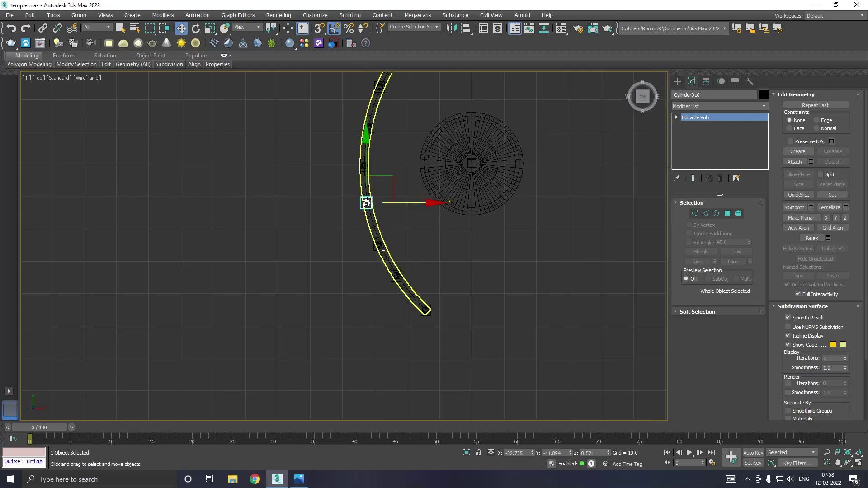
{"action": "middle_click_drag", "start_coordinate": [410, 221], "coordinate": [378, 259]}
{"action": "key", "text": "p"}
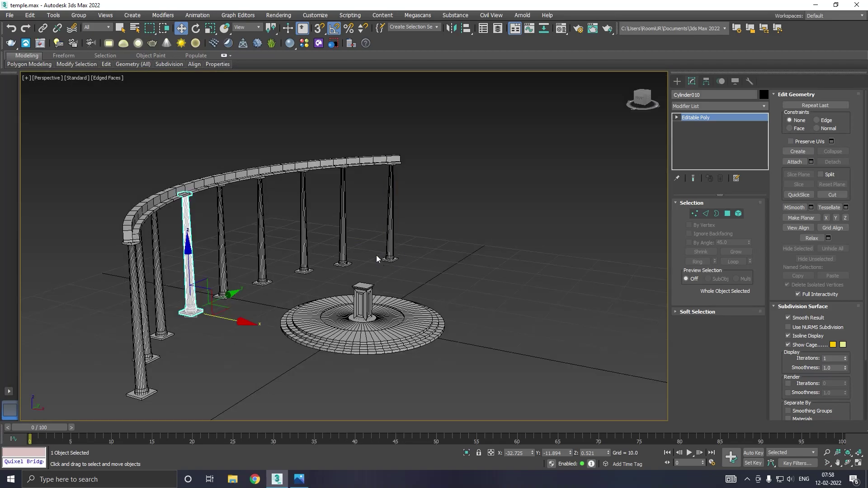
{"action": "left_click", "coordinate": [440, 245]}
{"action": "left_click", "coordinate": [363, 299]}
{"action": "middle_click_drag", "start_coordinate": [363, 300], "coordinate": [421, 302], "text": "alt"}
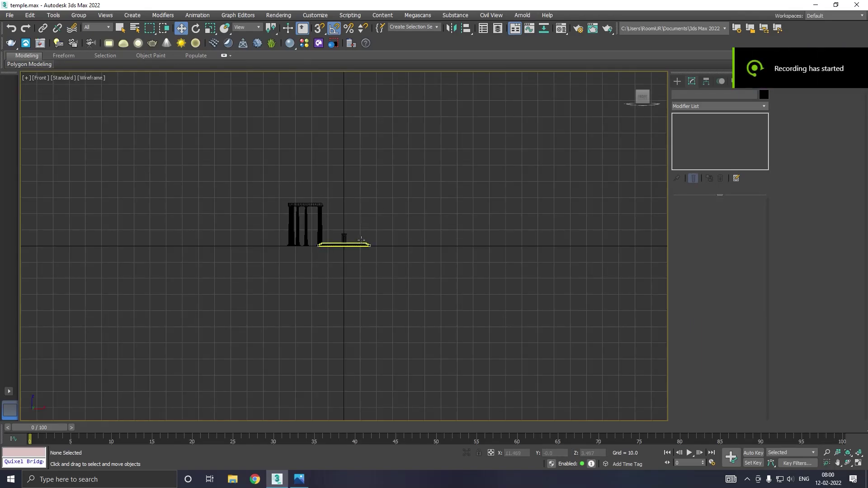
Draw an open three-sided line in the front view from the base centre, about 20.8 units tall and 15.5 units wide.
{"action": "scroll", "coordinate": [345, 232], "scroll_direction": "up", "scroll_amount": 6}
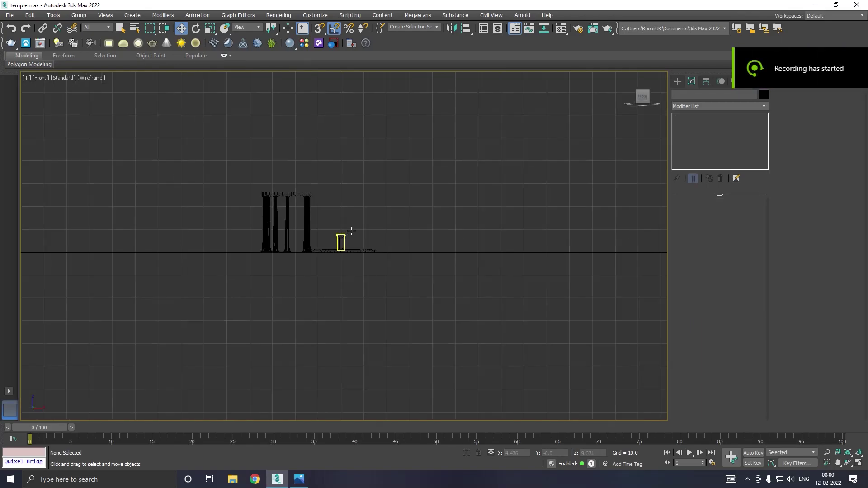
{"action": "left_click", "coordinate": [677, 81]}
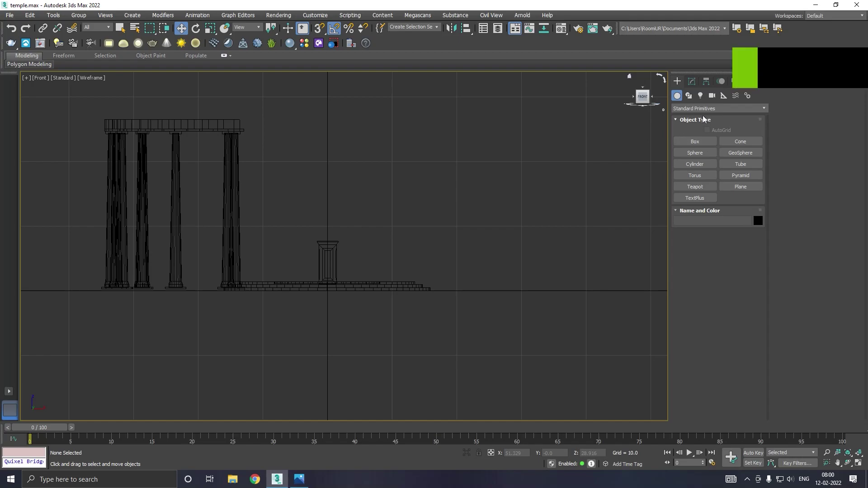
{"action": "left_click", "coordinate": [688, 95]}
{"action": "left_click", "coordinate": [694, 152]}
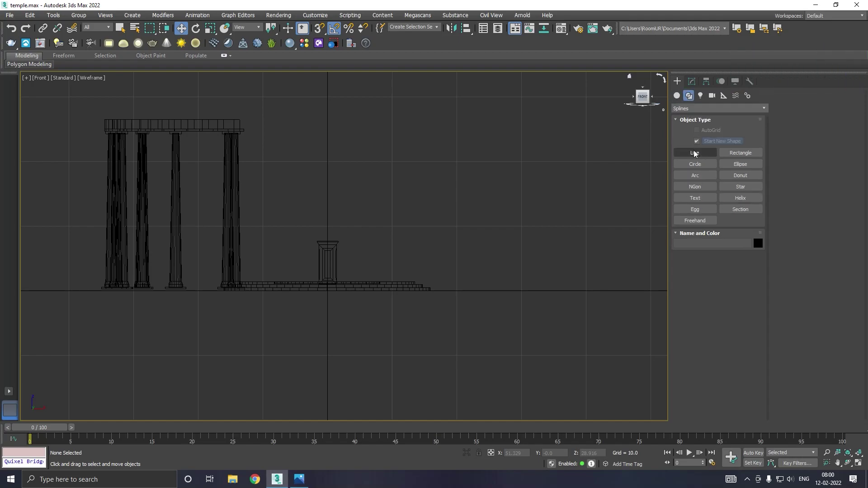
{"action": "left_click", "coordinate": [327, 289]}
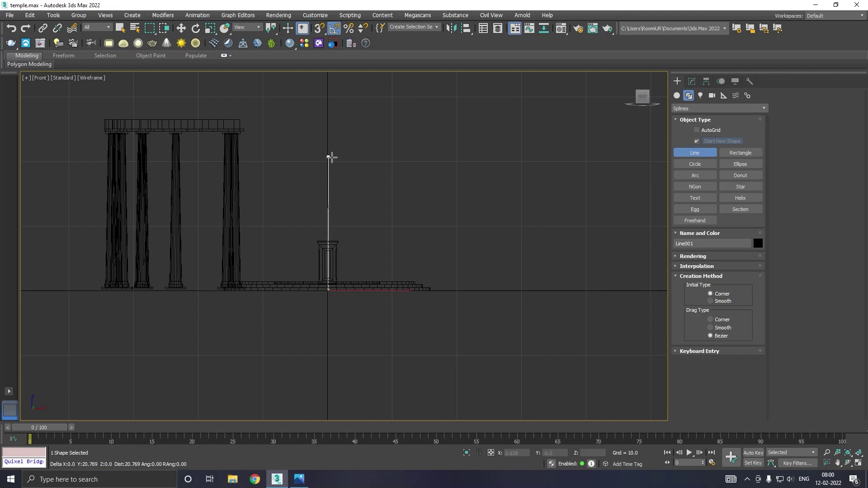
{"action": "left_click", "coordinate": [328, 158]}
{"action": "left_click", "coordinate": [427, 158]}
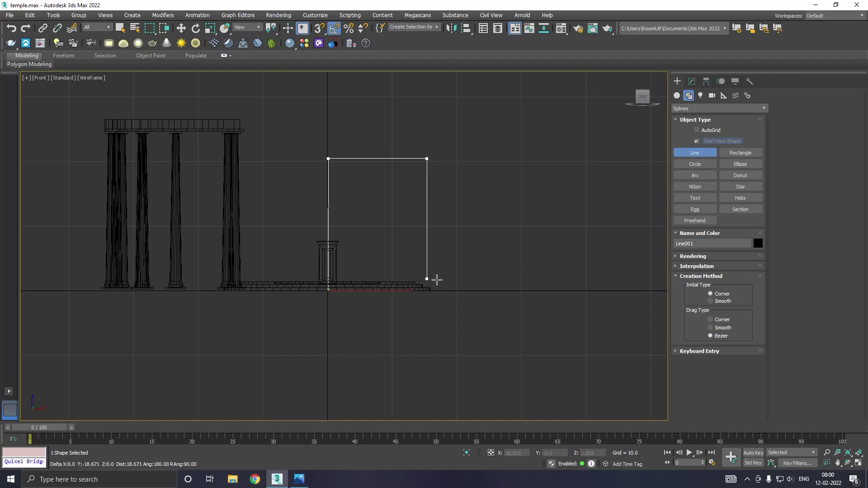
{"action": "left_click", "coordinate": [427, 290]}
{"action": "right_click", "coordinate": [457, 221], "text": "shift"}
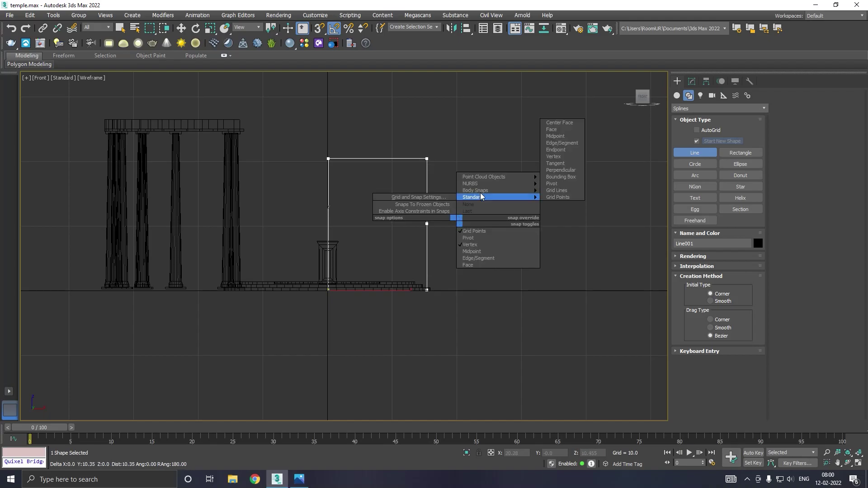
{"action": "left_click", "coordinate": [312, 210]}
{"action": "right_click", "coordinate": [315, 207]}
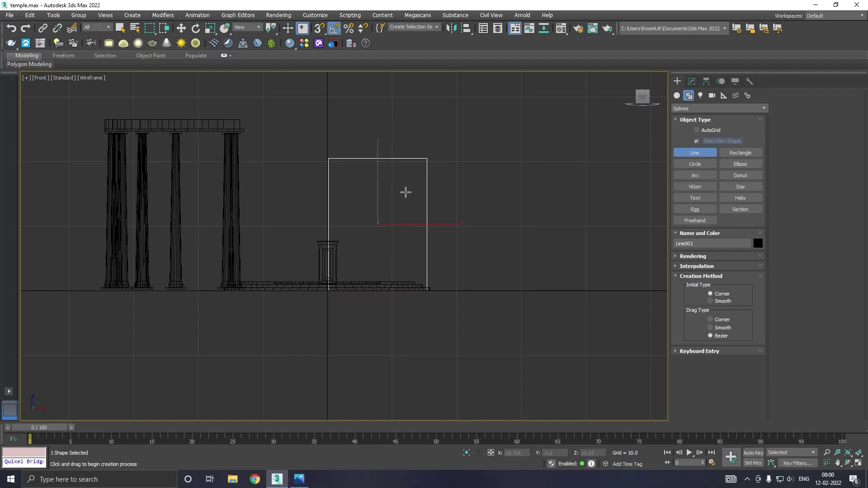
{"action": "right_click", "coordinate": [576, 103]}
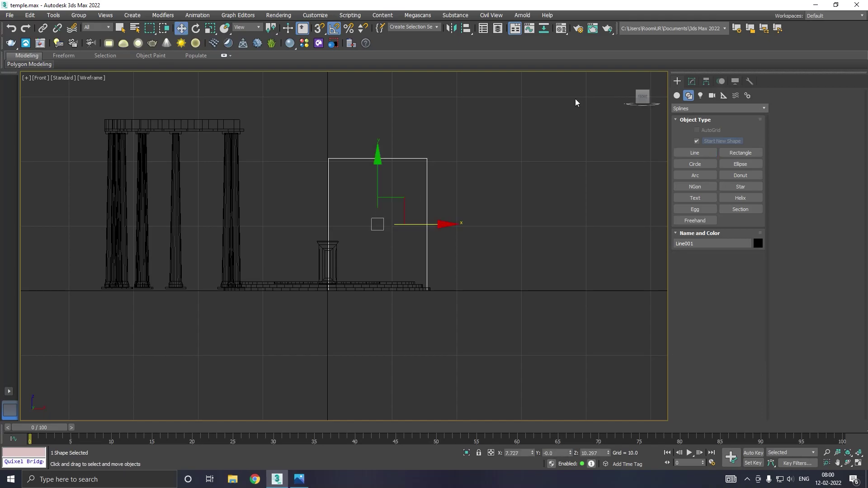
Fillet the line's two upper corner vertices until they meet in a semicircular arch.
{"action": "left_click", "coordinate": [692, 84]}
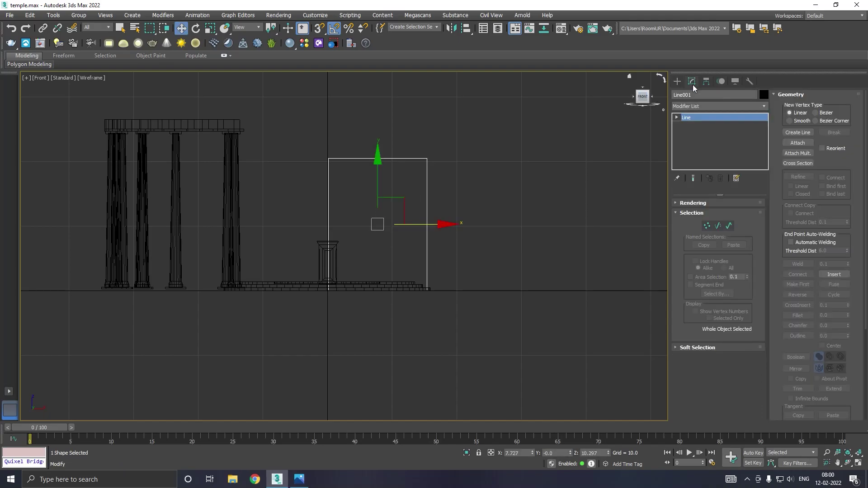
{"action": "left_click", "coordinate": [707, 225]}
{"action": "left_click_drag", "start_coordinate": [331, 142], "coordinate": [346, 169]}
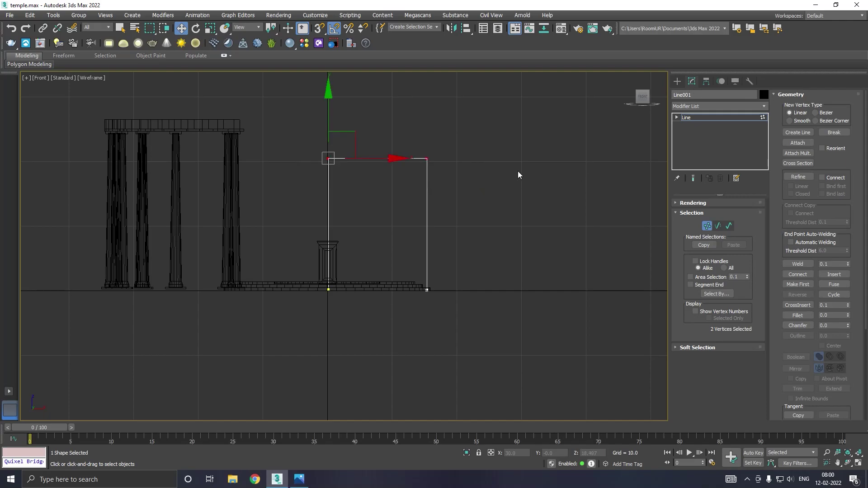
{"action": "left_click_drag", "start_coordinate": [848, 316], "coordinate": [845, 311]}
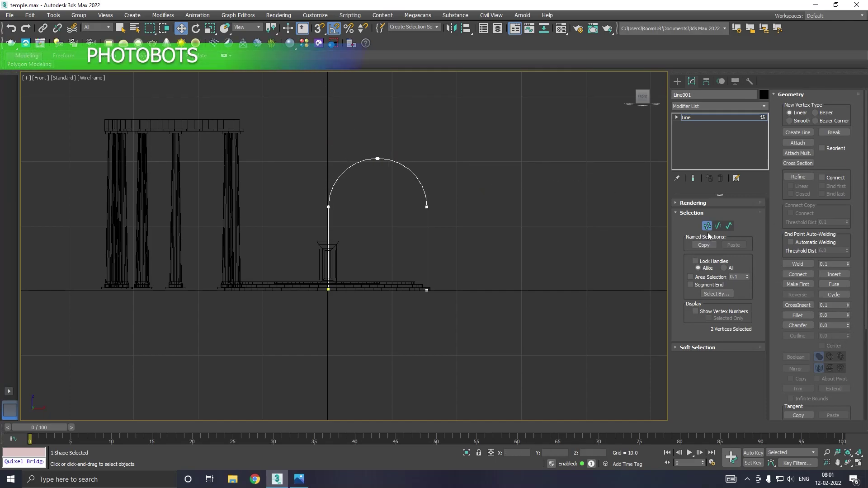
Make the arch line renderable in both renderer and viewport with a rectangular cross-section.
{"action": "left_click", "coordinate": [702, 204]}
{"action": "left_click", "coordinate": [705, 213]}
{"action": "left_click", "coordinate": [705, 220]}
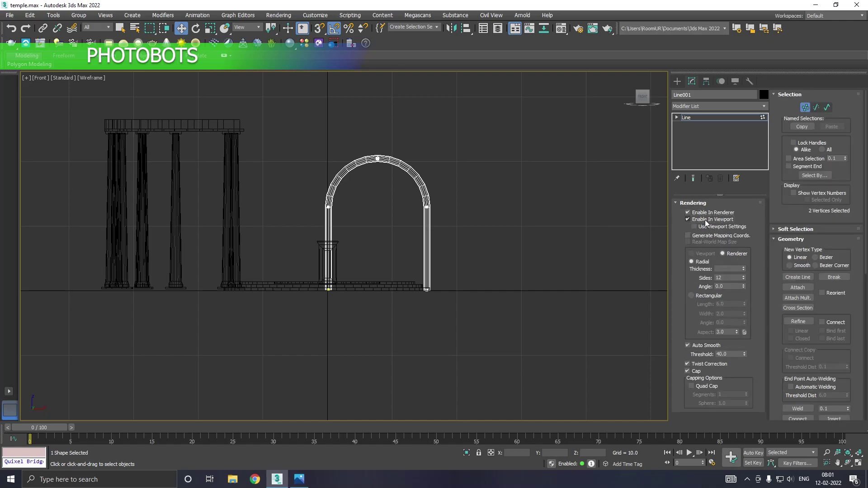
{"action": "left_click", "coordinate": [714, 294]}
{"action": "key", "text": "p"}
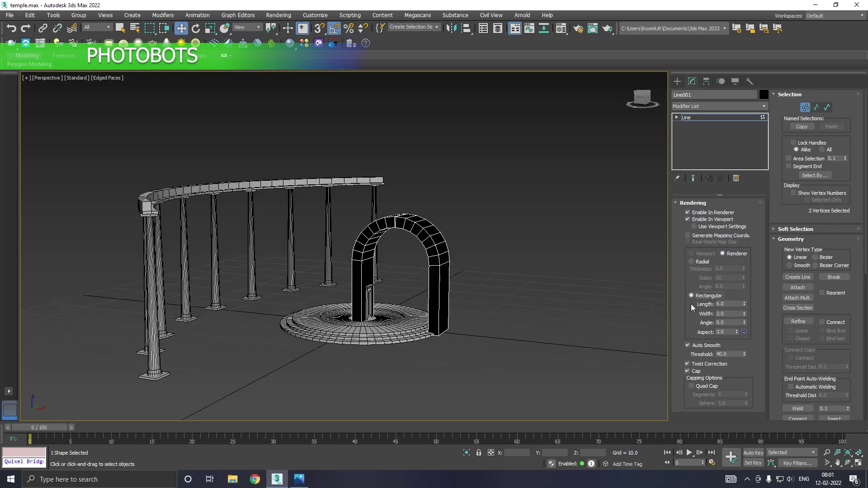
Assign the 01 - Default material to the arch.
{"action": "key", "text": "m"}
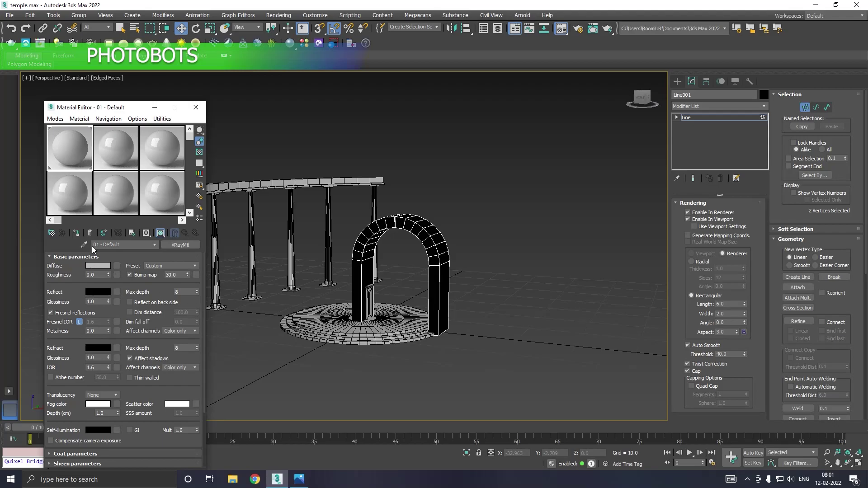
{"action": "left_click", "coordinate": [74, 232]}
{"action": "key", "text": "m"}
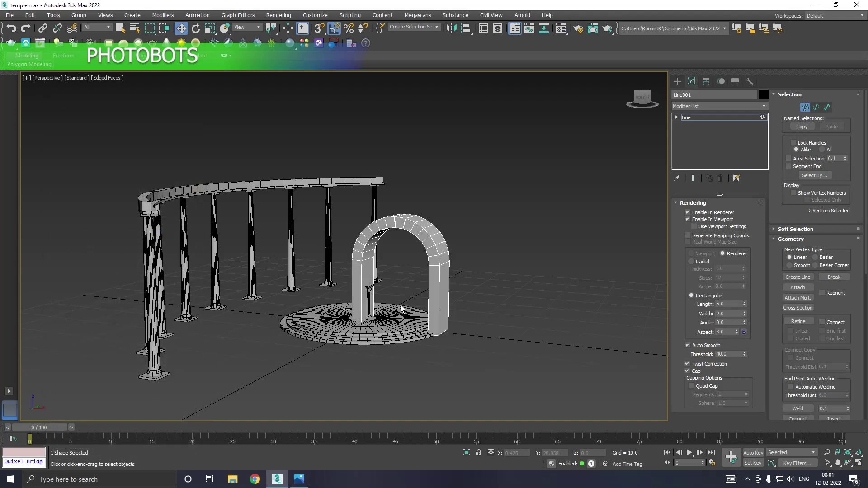
Reduce the arch's rectangular section length to 0.96 and return to the whole line object.
{"action": "scroll", "coordinate": [401, 308], "scroll_direction": "up", "scroll_amount": 4}
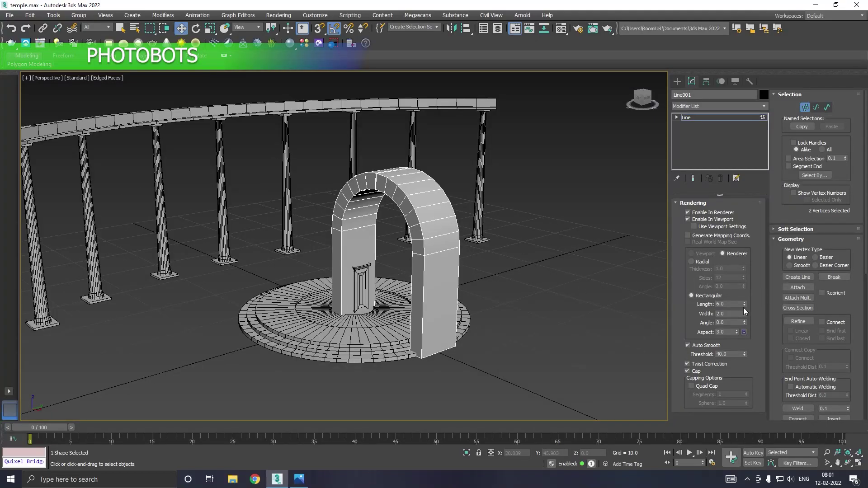
{"action": "left_click_drag", "start_coordinate": [744, 304], "coordinate": [747, 342]}
{"action": "left_click", "coordinate": [700, 119]}
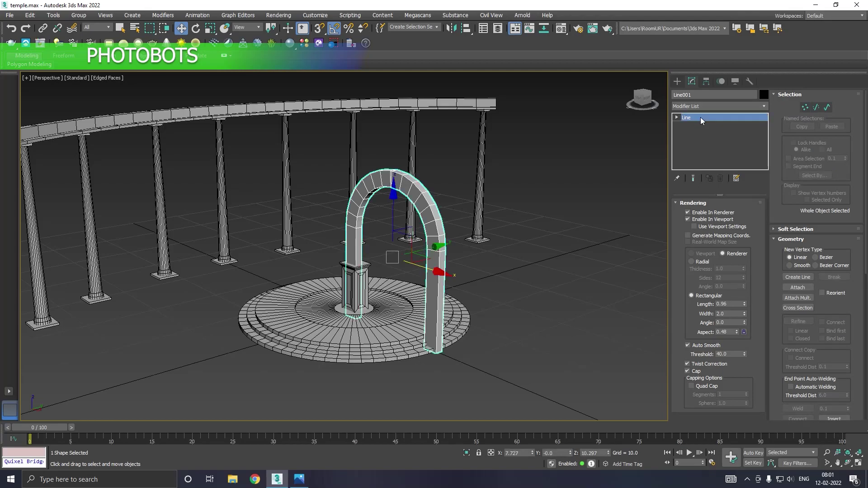